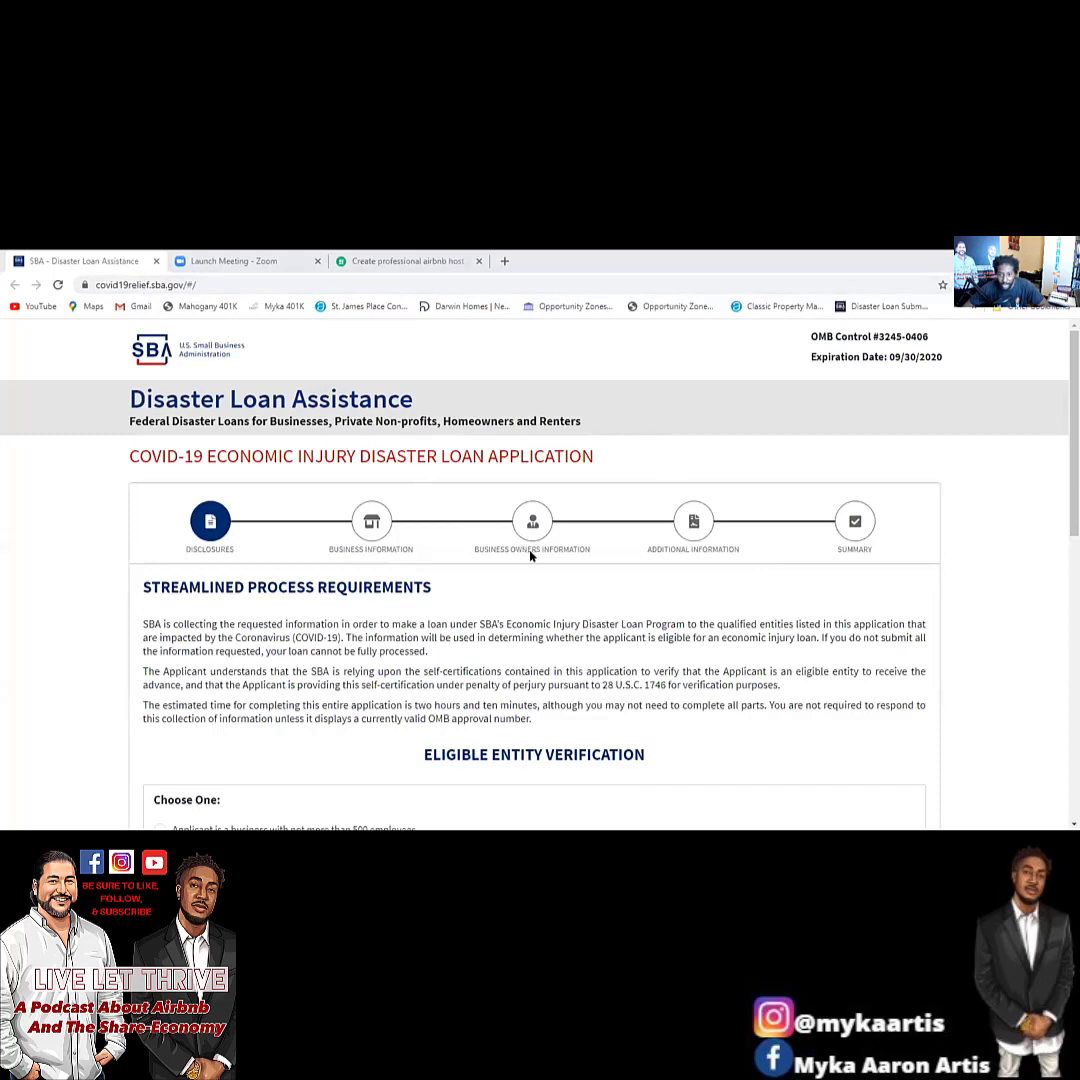
Certify the applicant as a business with not more than 500 employees.
scroll(513, 559, down, 3)
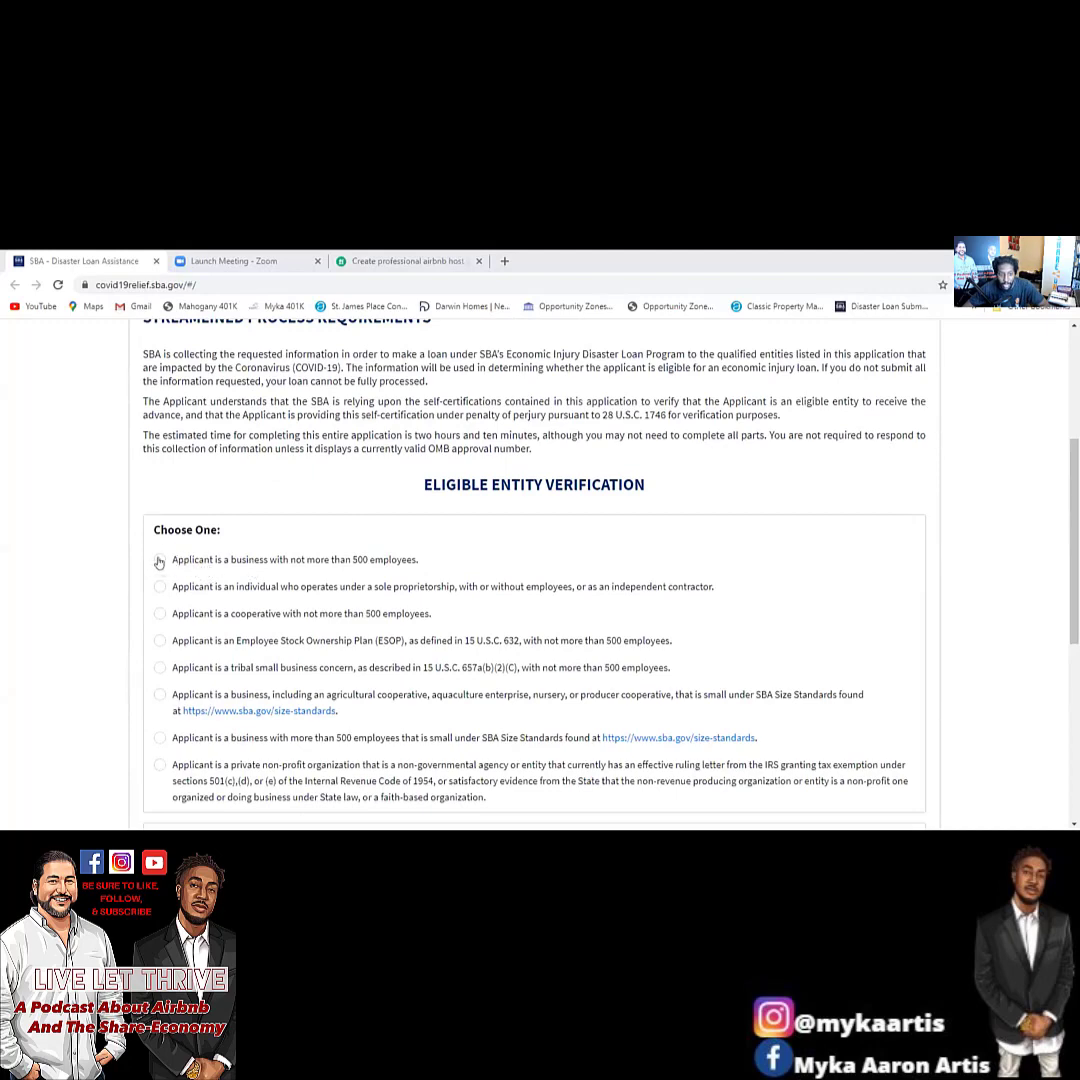
click(161, 560)
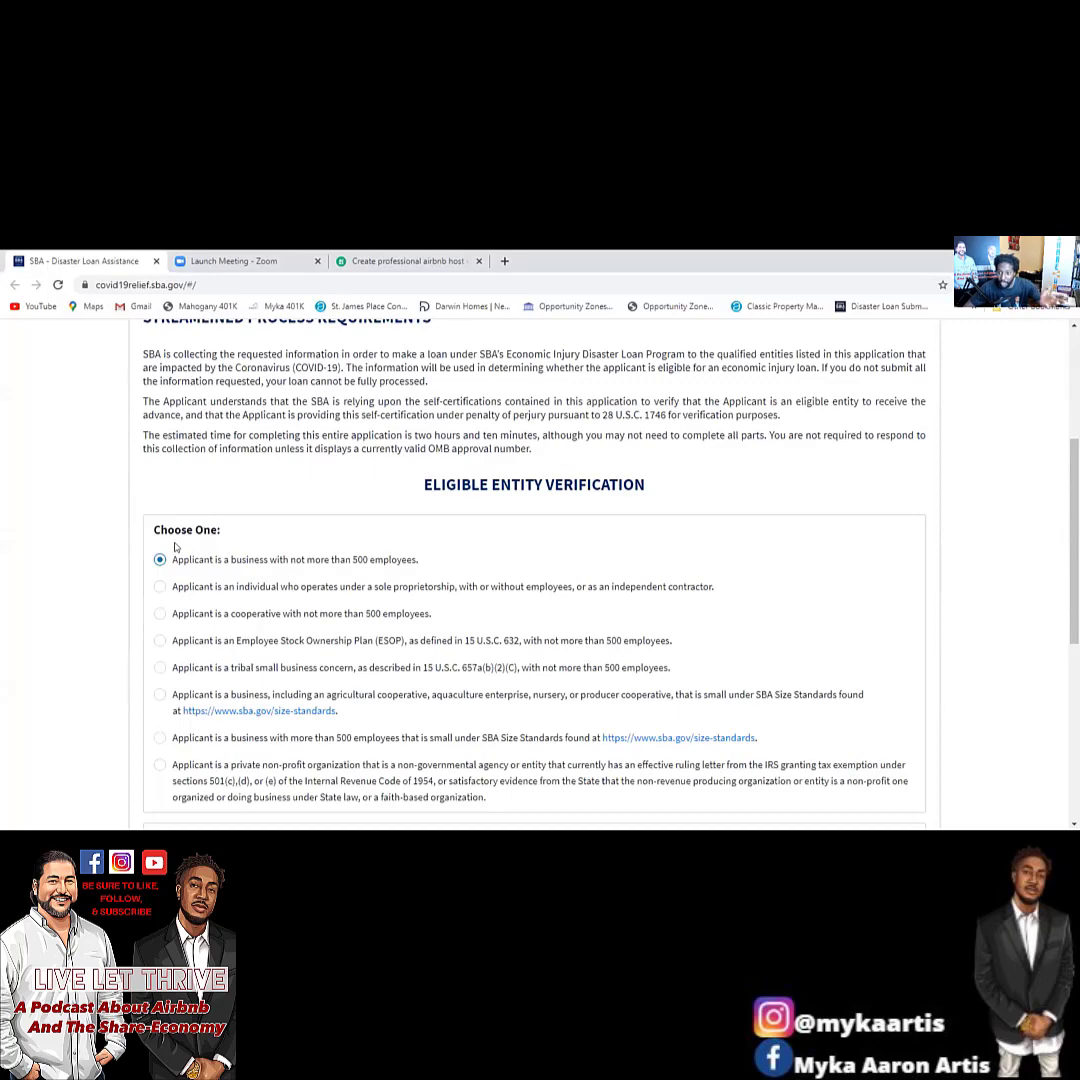
scroll(291, 449, down, 2)
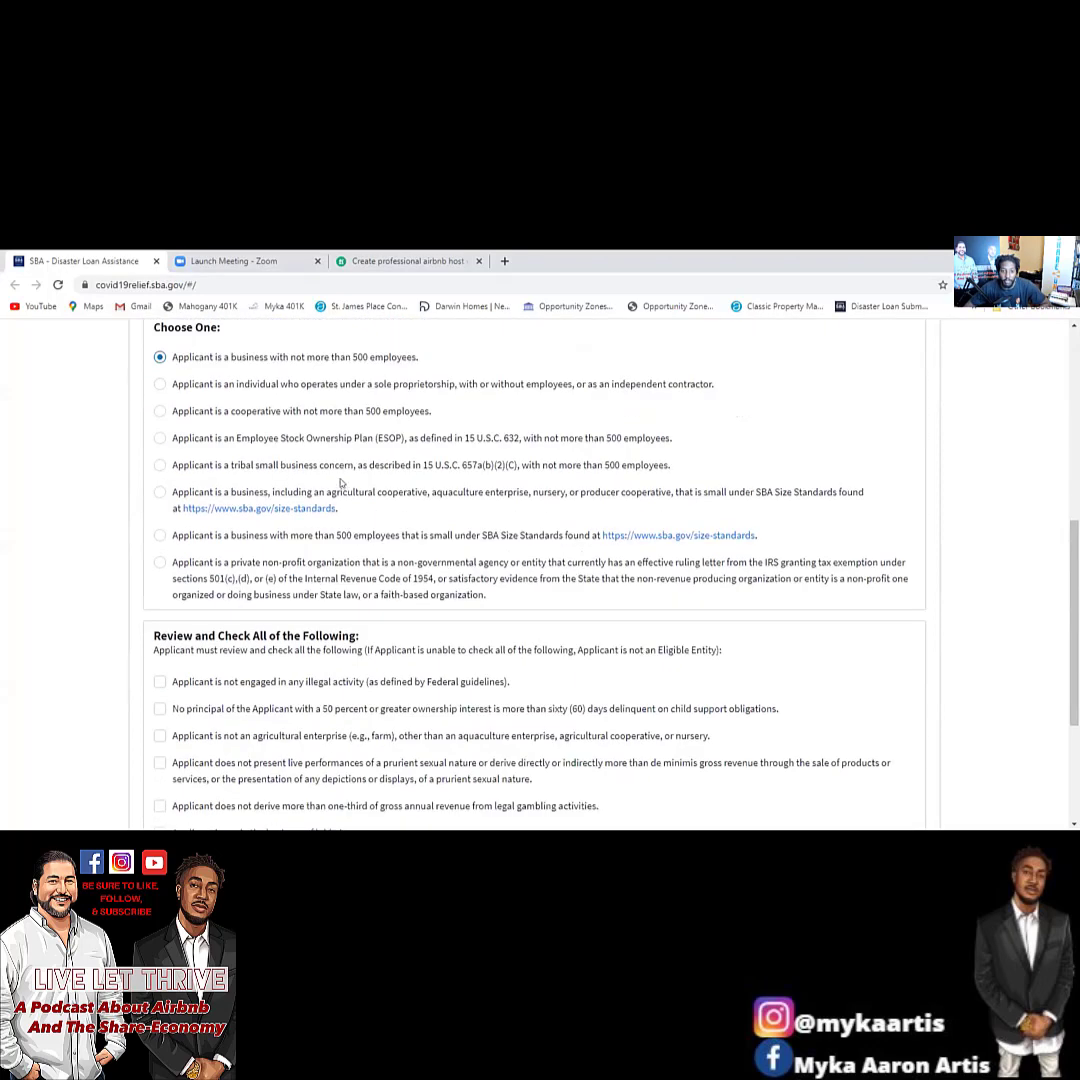
scroll(290, 400, up, 1)
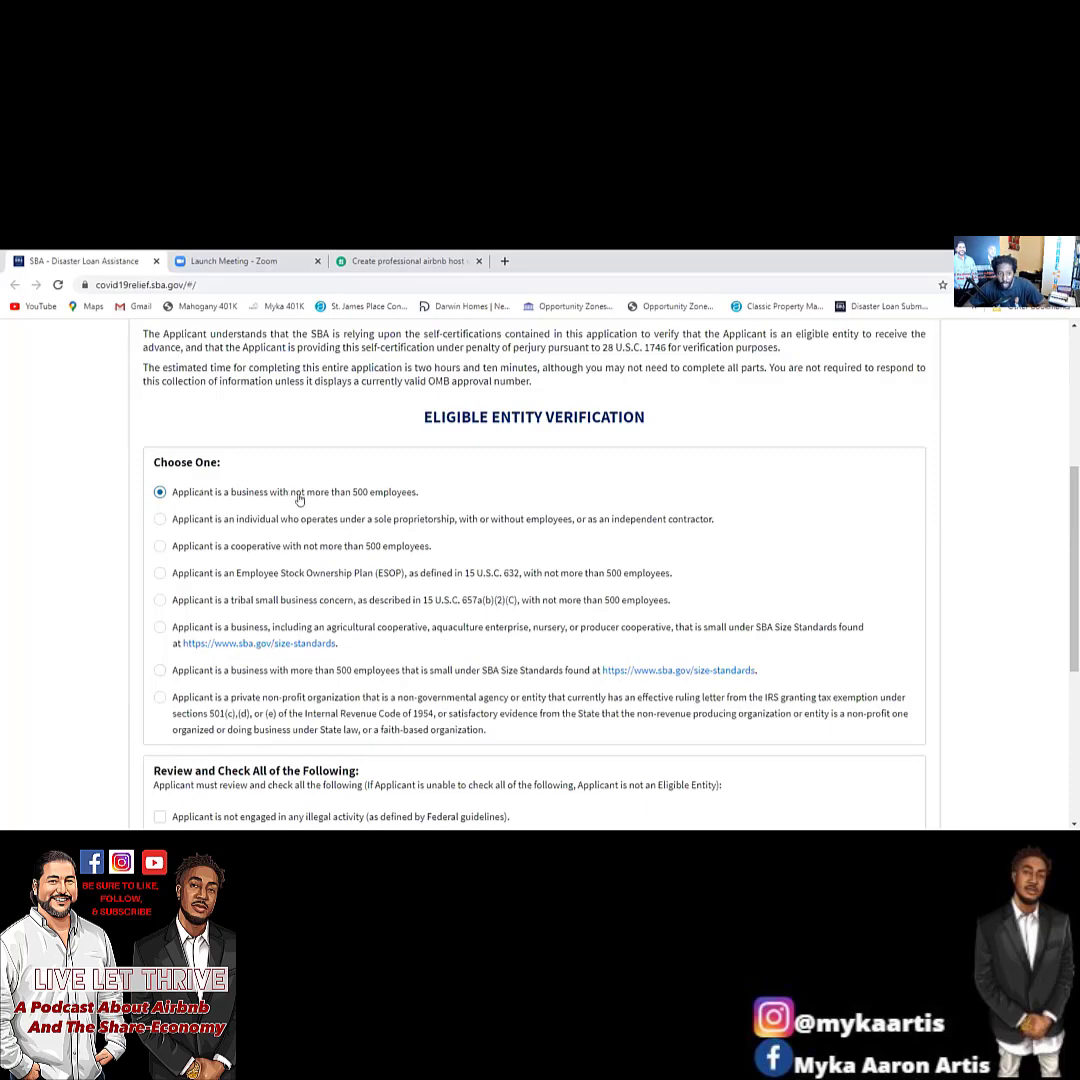
Check all seven eligibility statements under Review and Check All of the Following.
scroll(250, 485, down, 4)
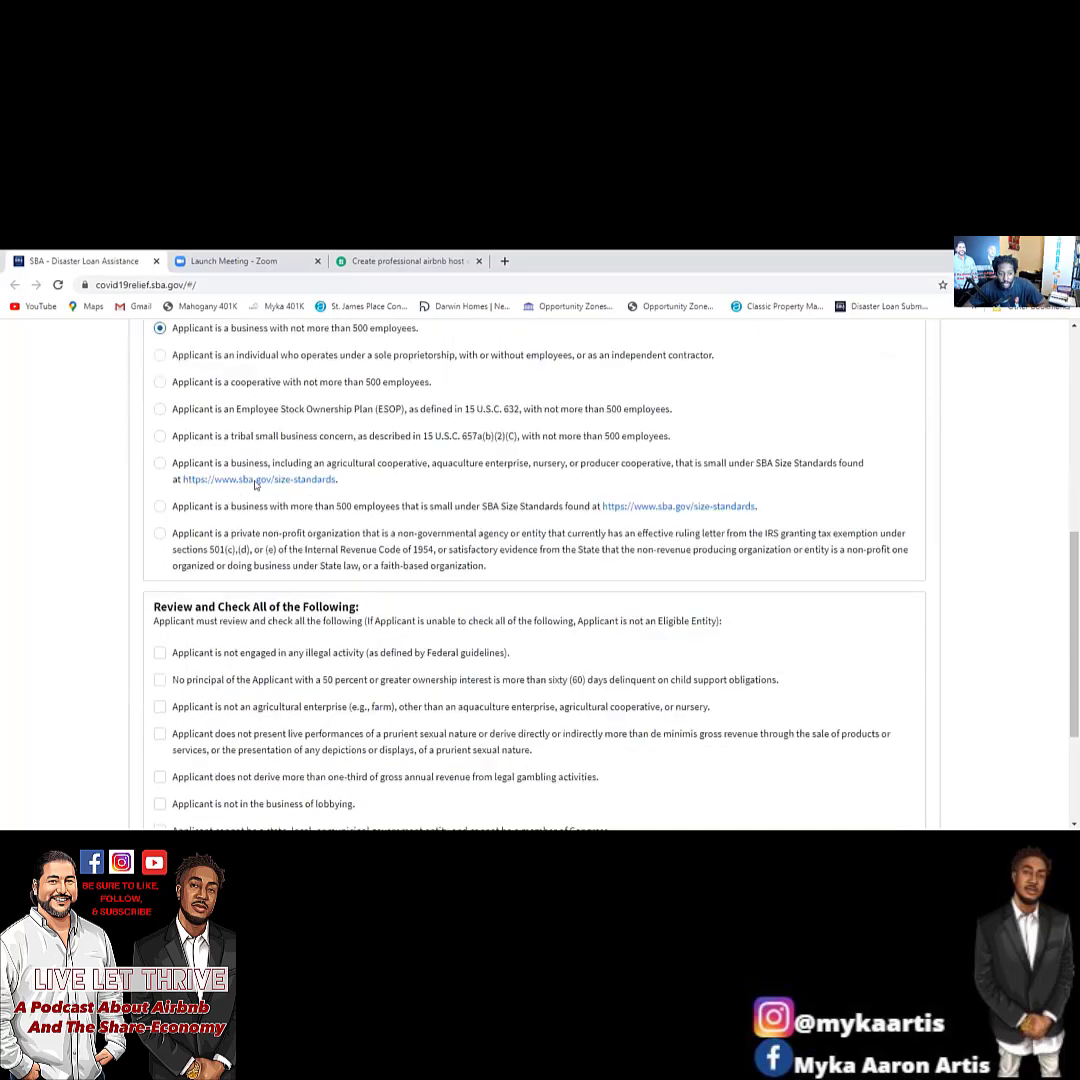
click(158, 451)
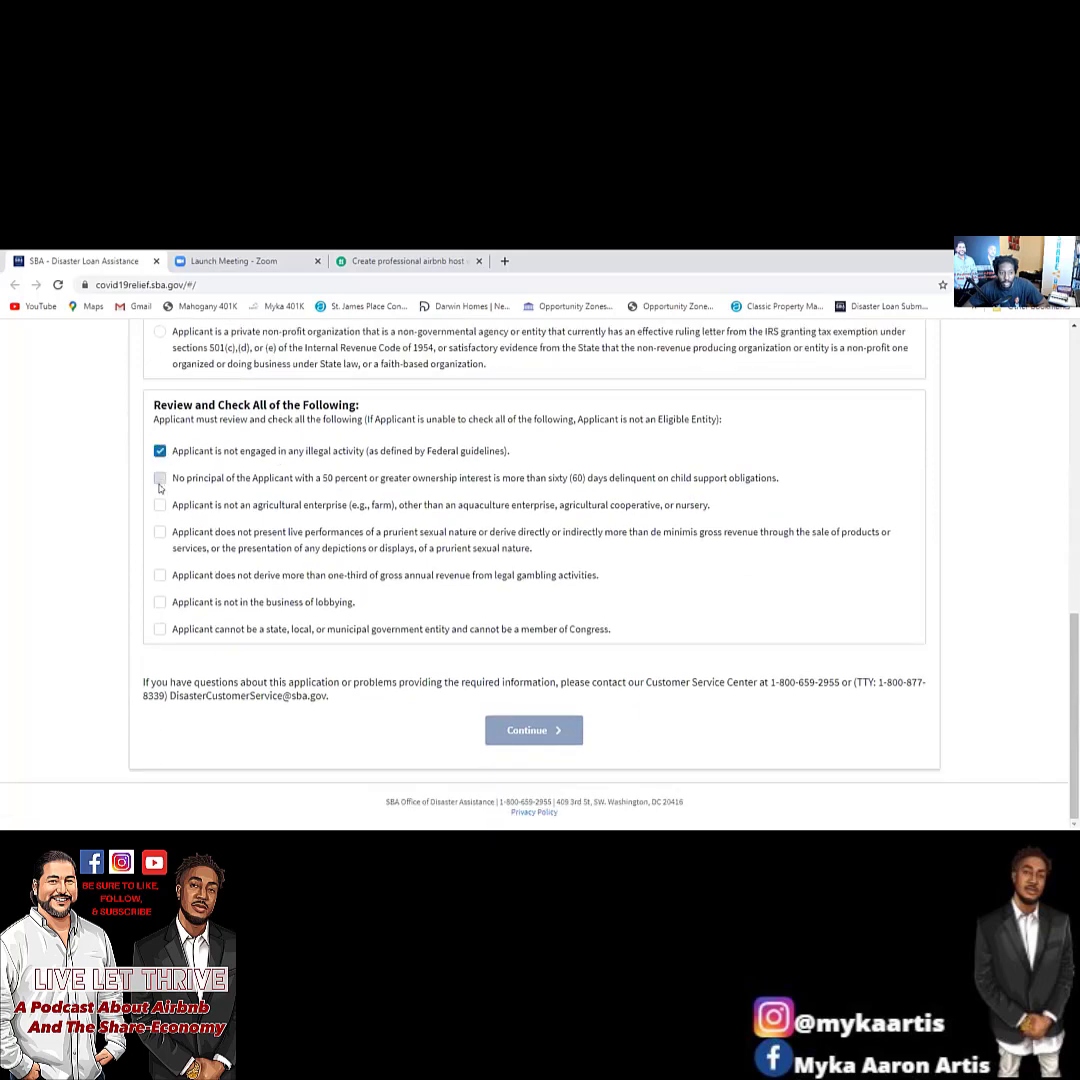
click(158, 478)
click(158, 505)
click(158, 532)
click(159, 575)
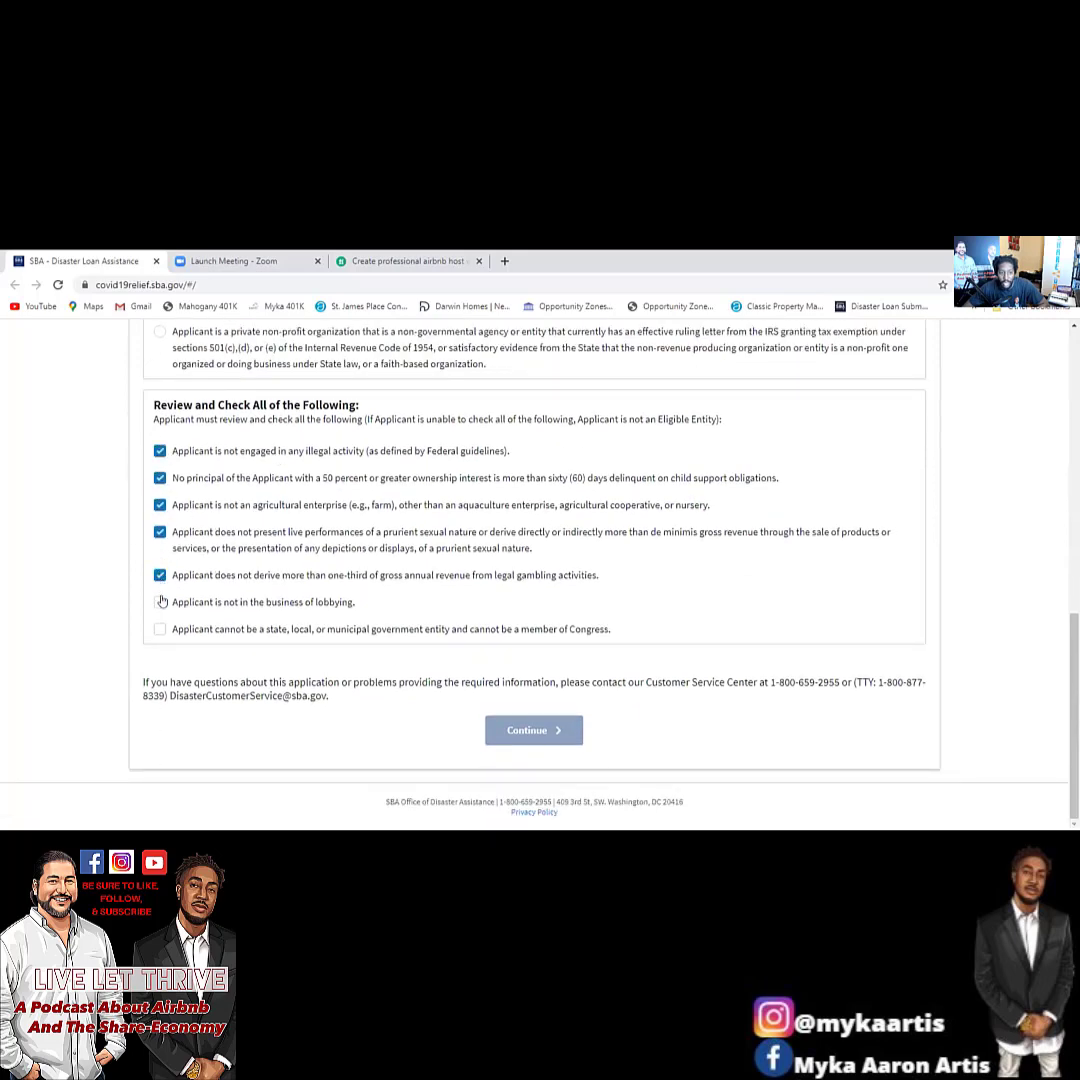
click(159, 602)
click(160, 629)
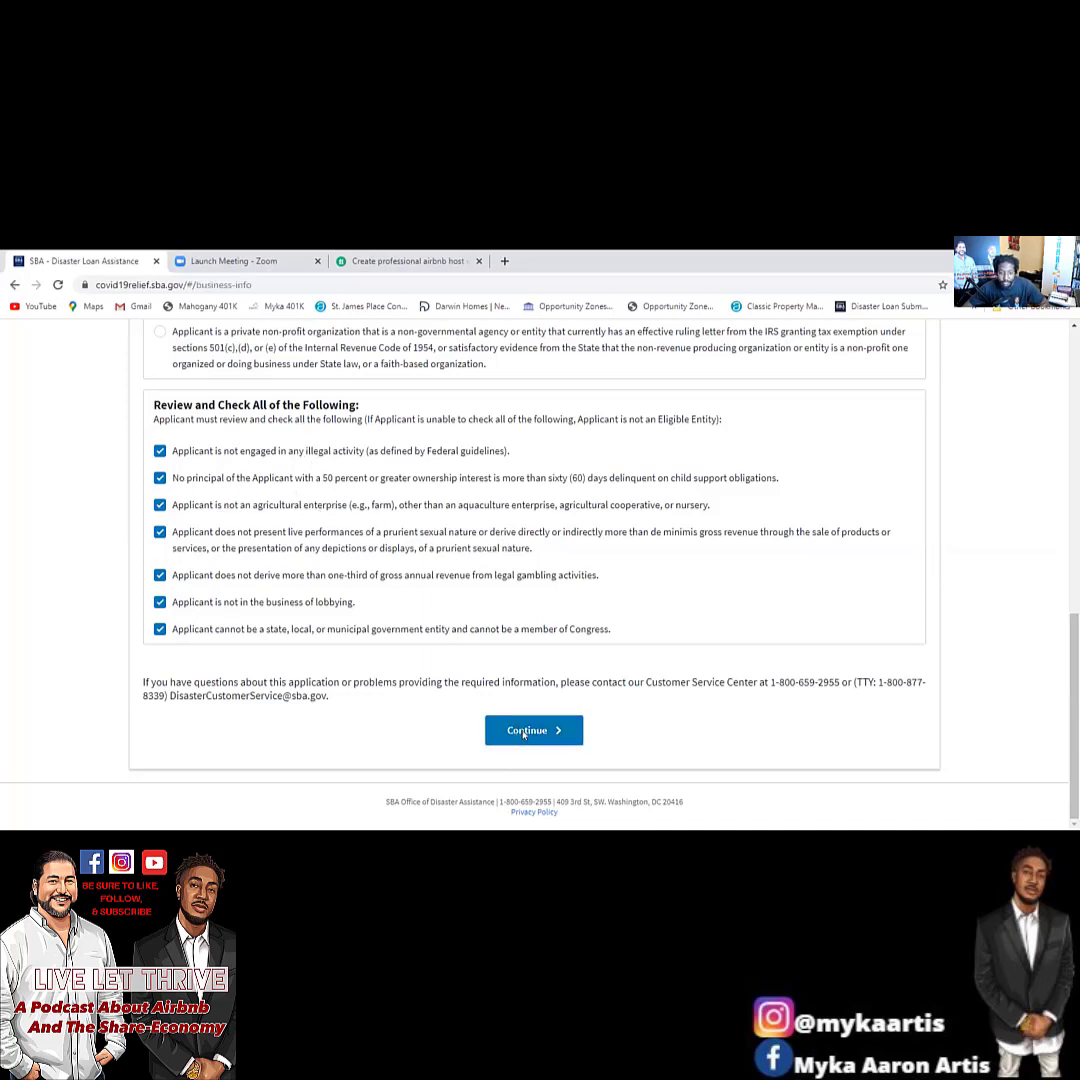
Continue to Business Information and autofill the legal name, trade name and EIN.
click(523, 731)
scroll(291, 516, down, 2)
click(289, 516)
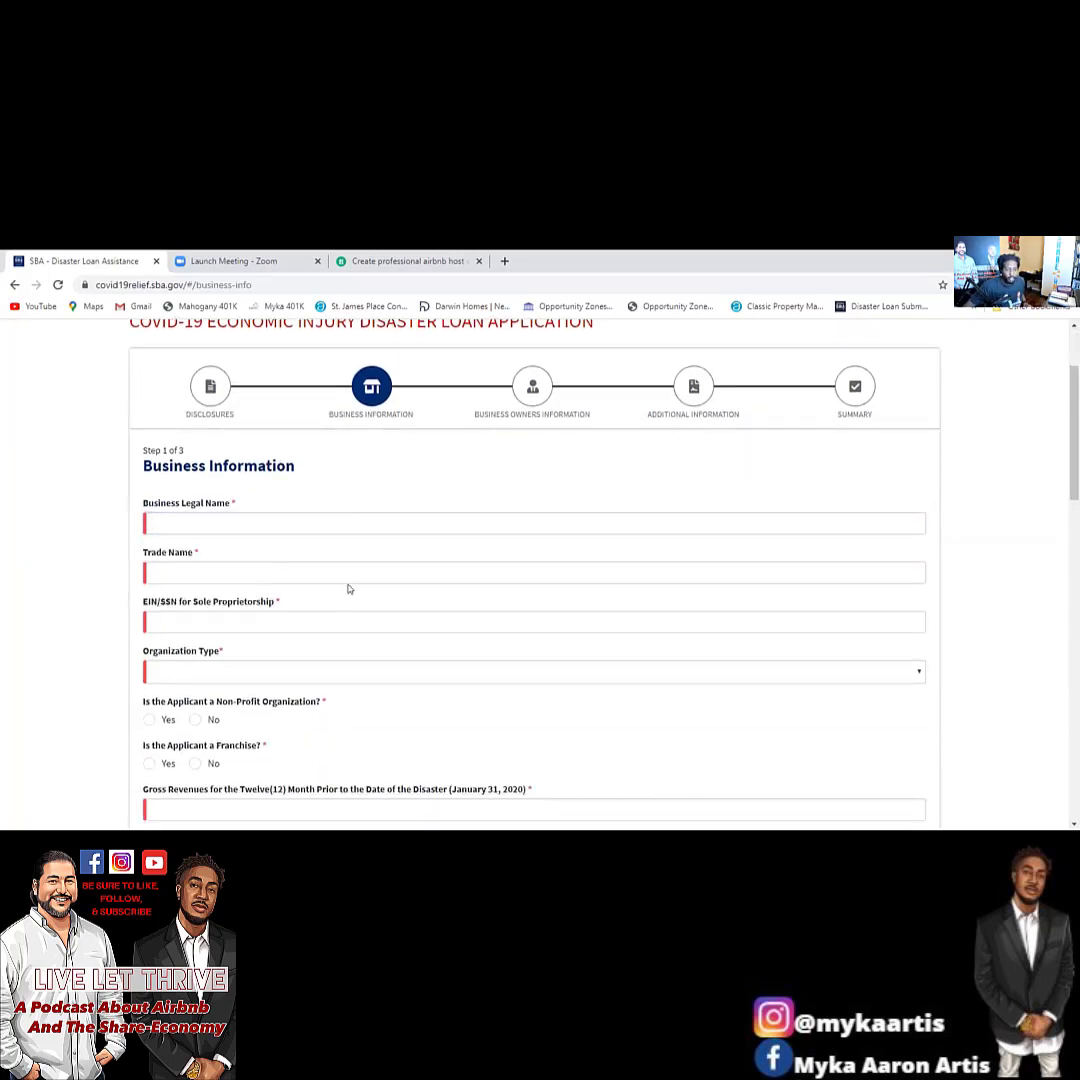
click(345, 572)
click(337, 525)
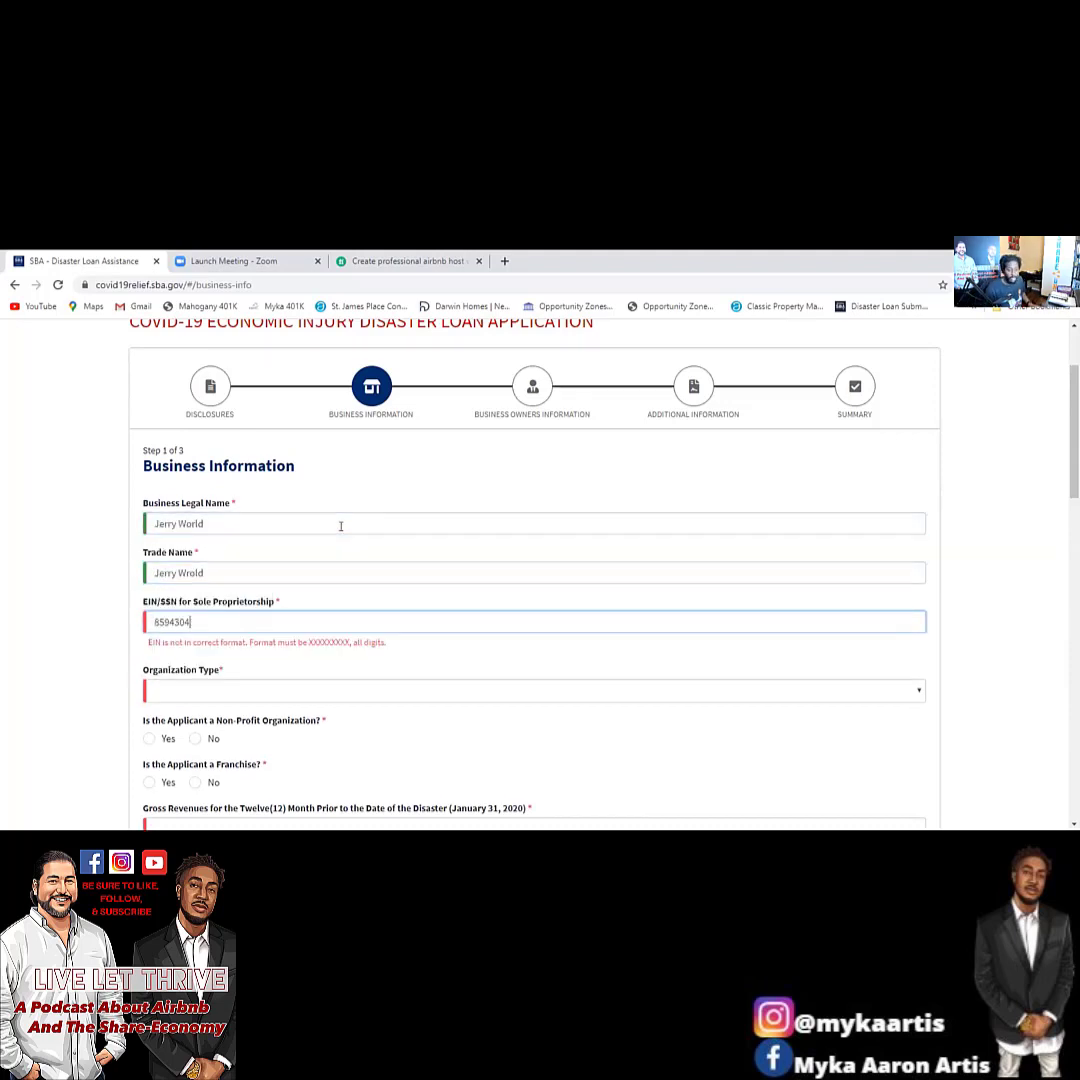
text(6)
Set organization type to S-Corporation and answer No for non-profit and franchise.
click(310, 672)
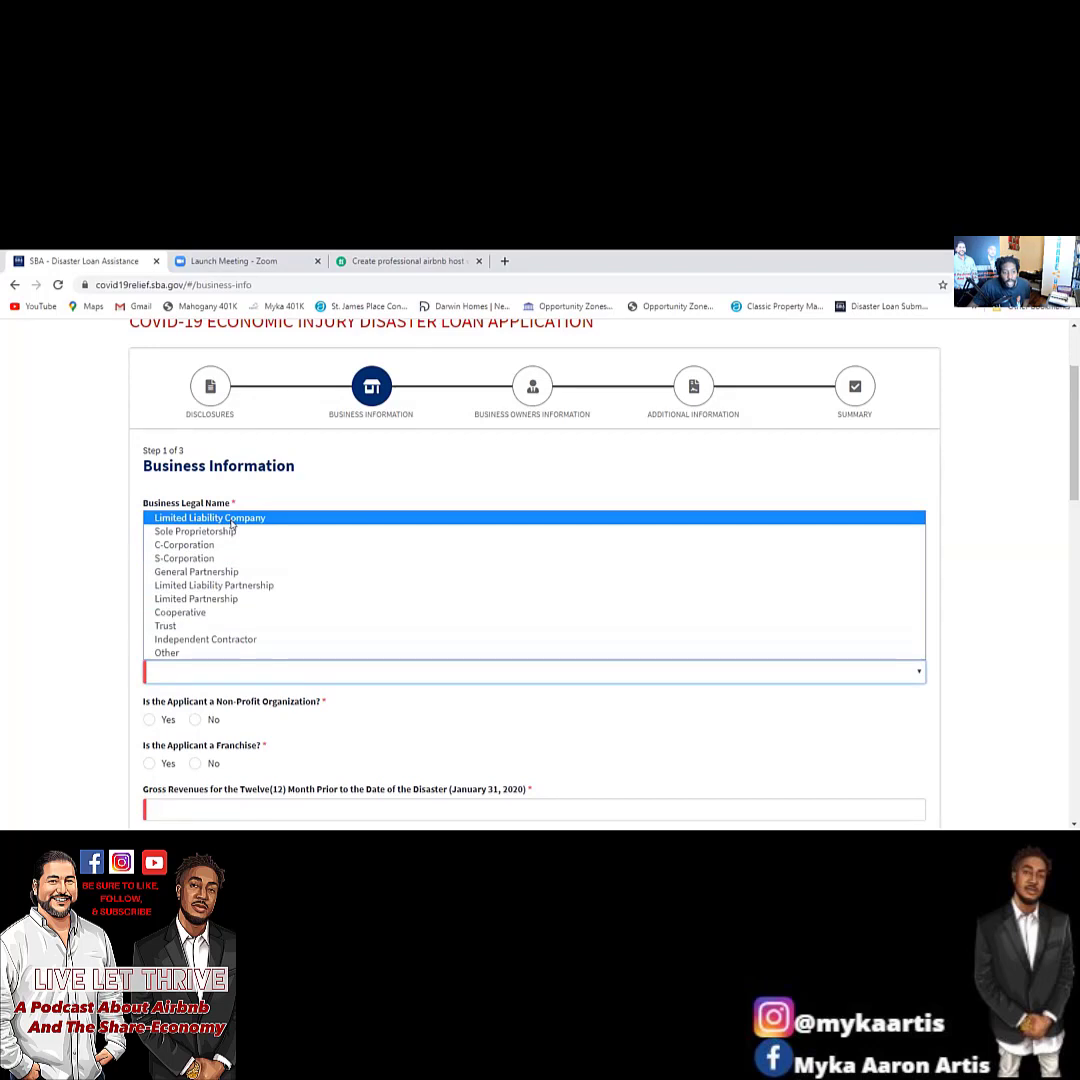
click(220, 558)
scroll(327, 699, down, 1)
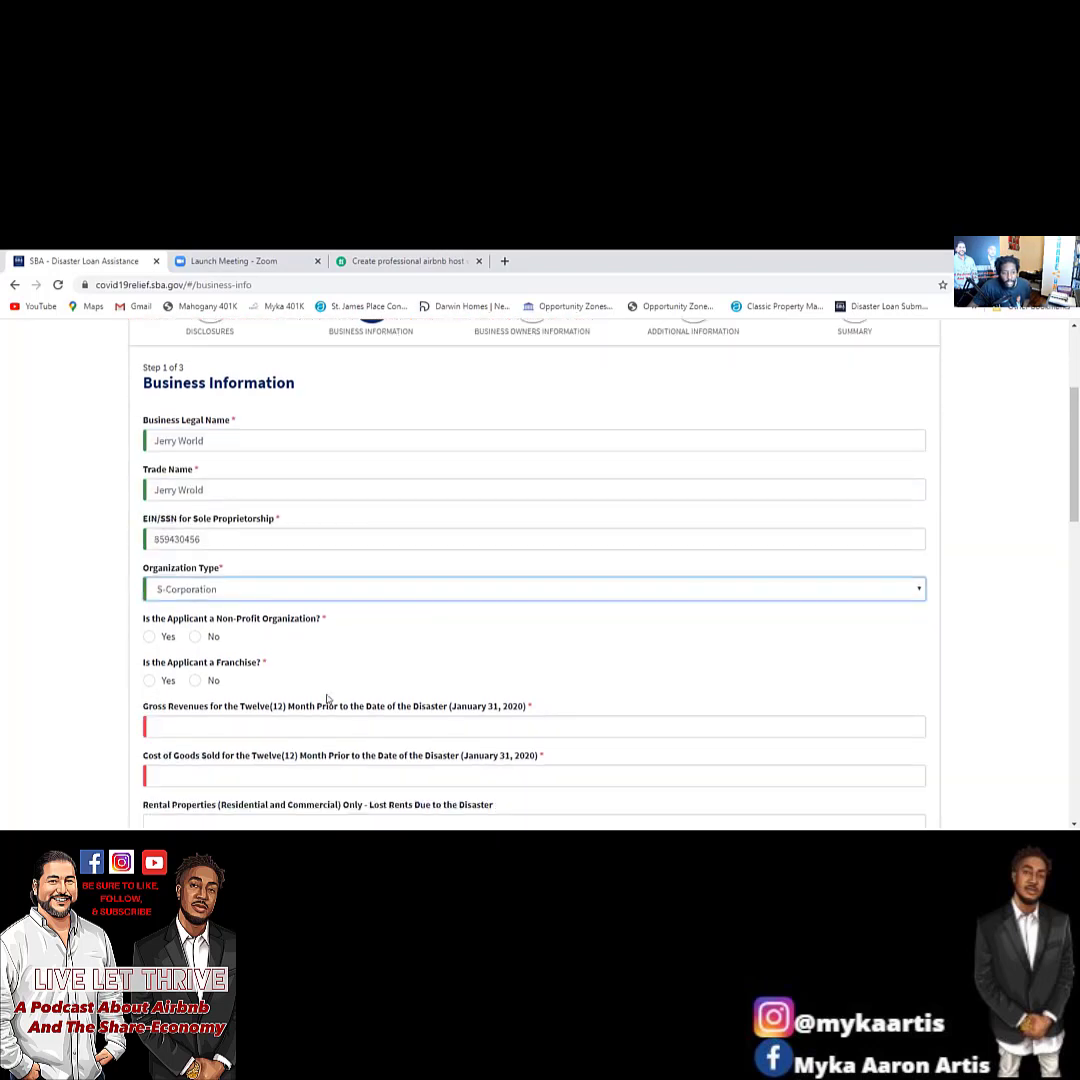
scroll(327, 699, down, 2)
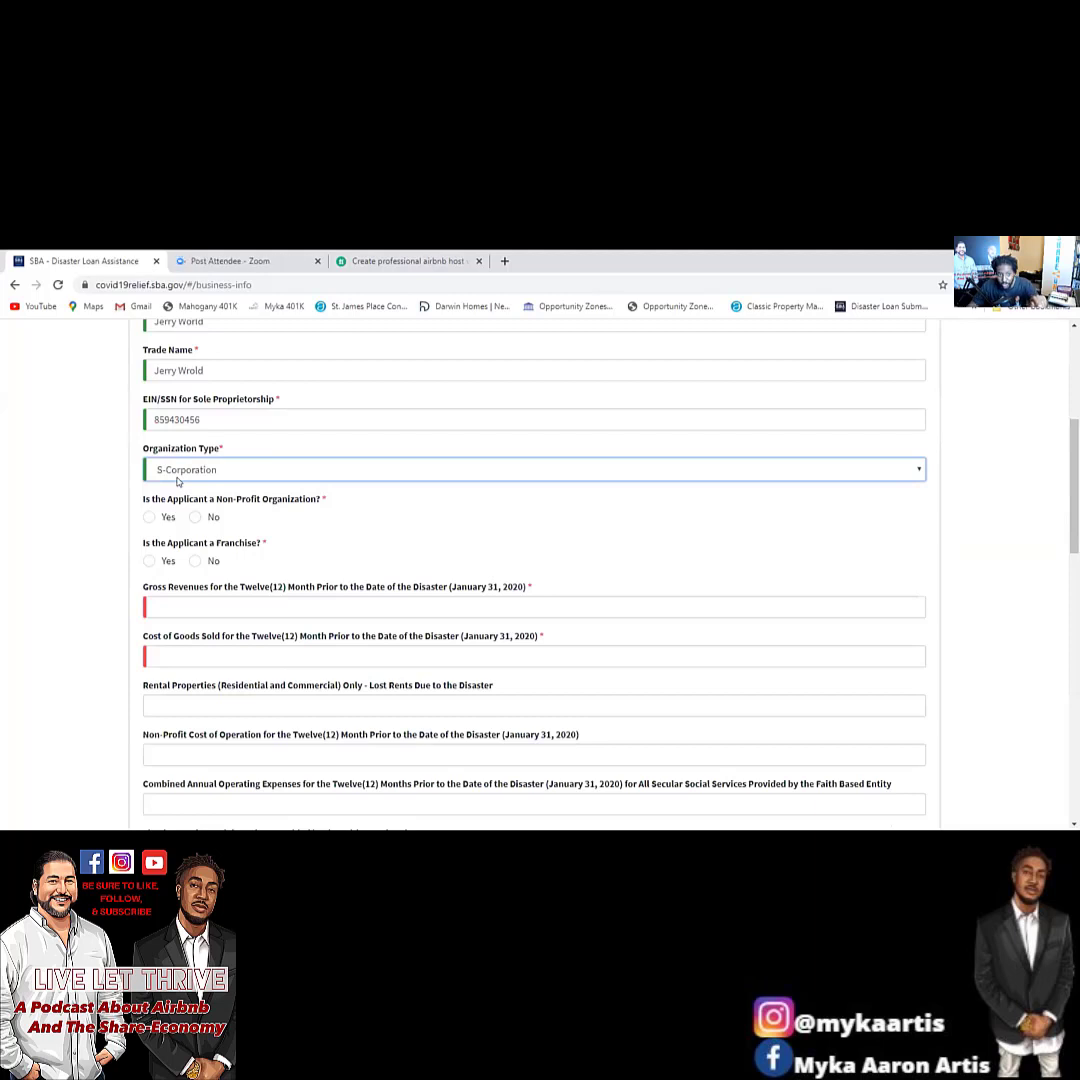
click(178, 478)
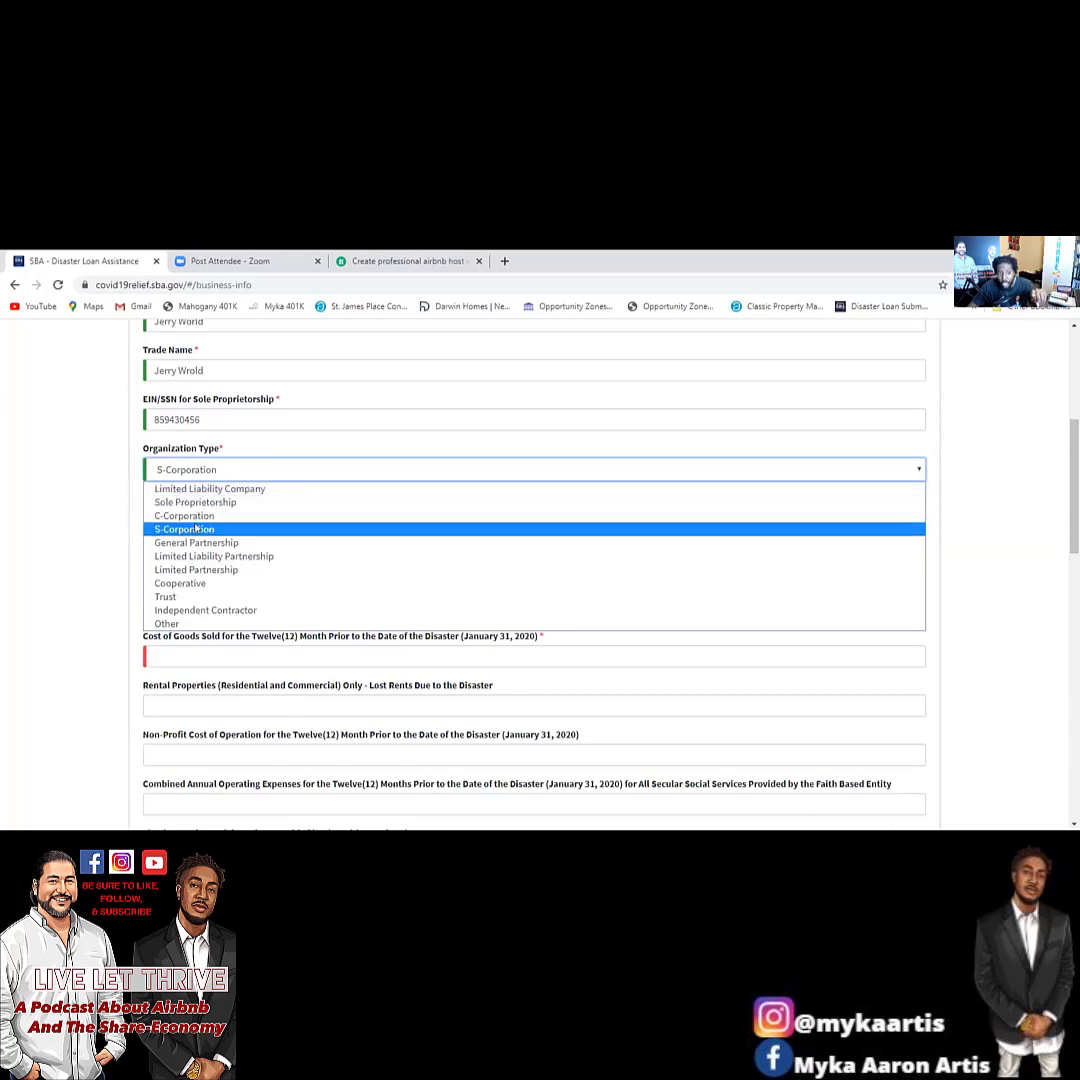
click(314, 455)
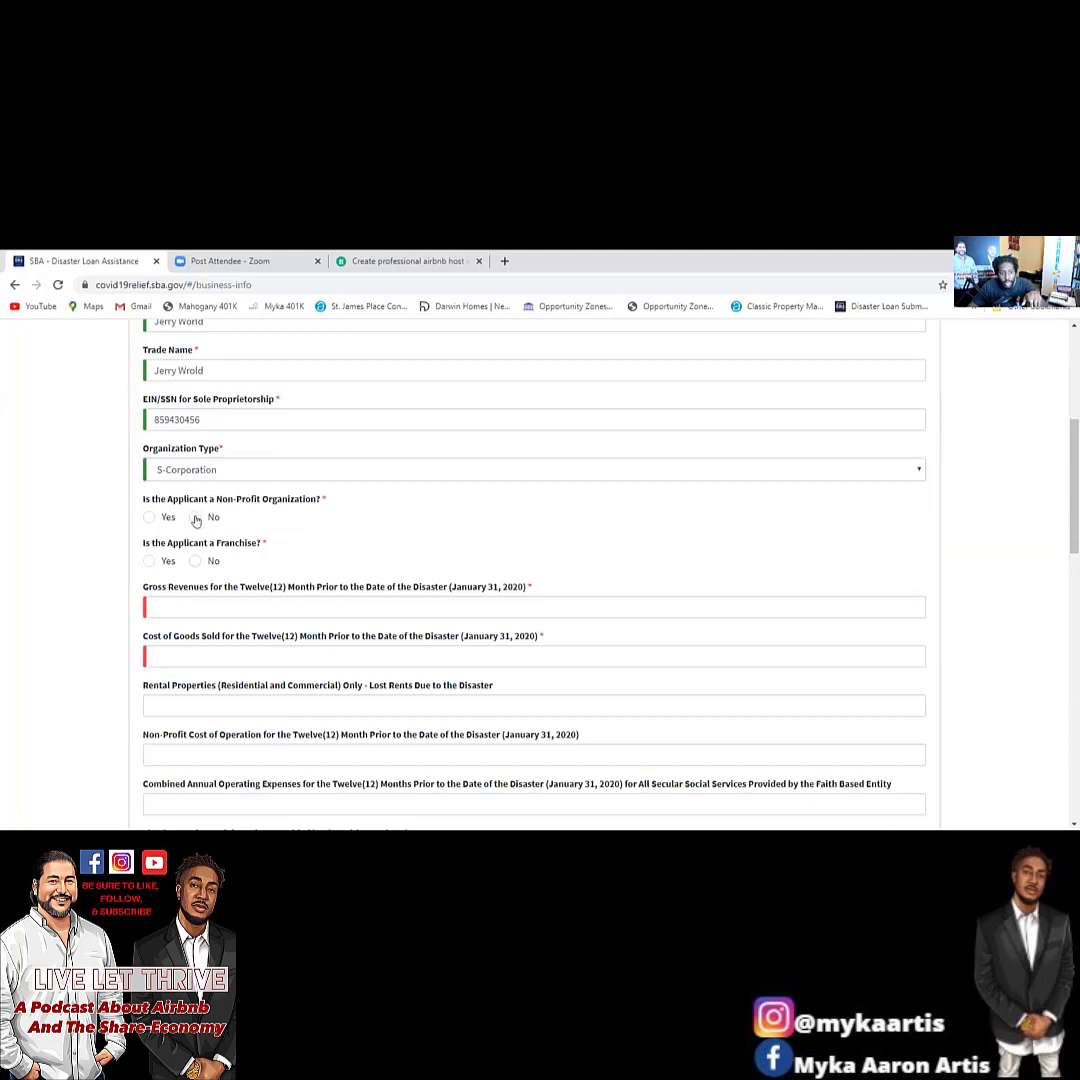
click(196, 518)
click(208, 561)
scroll(211, 547, down, 1)
click(234, 535)
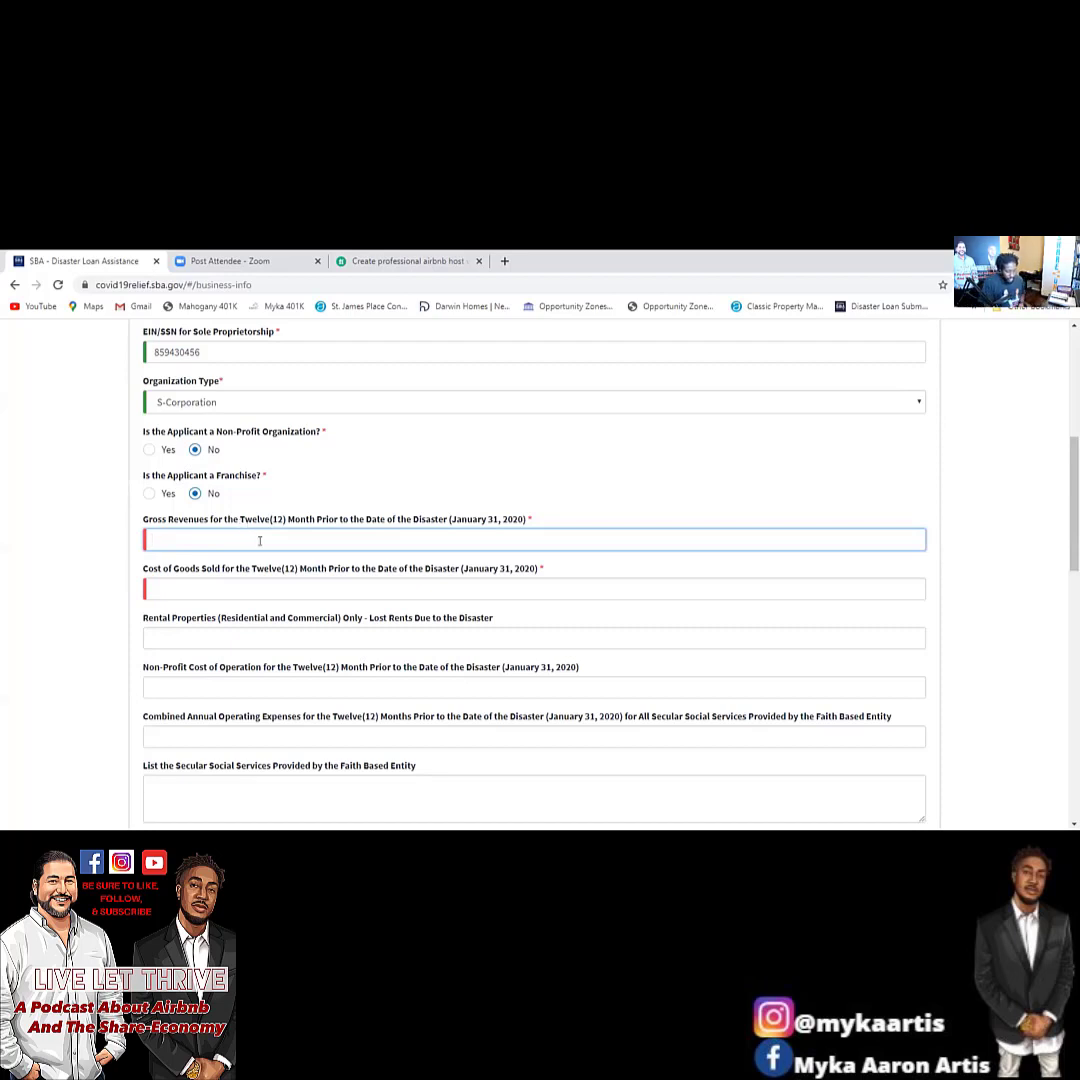
Enter gross revenues 85000, cost of goods sold 32000 and lost rents 48000.
text(50010)
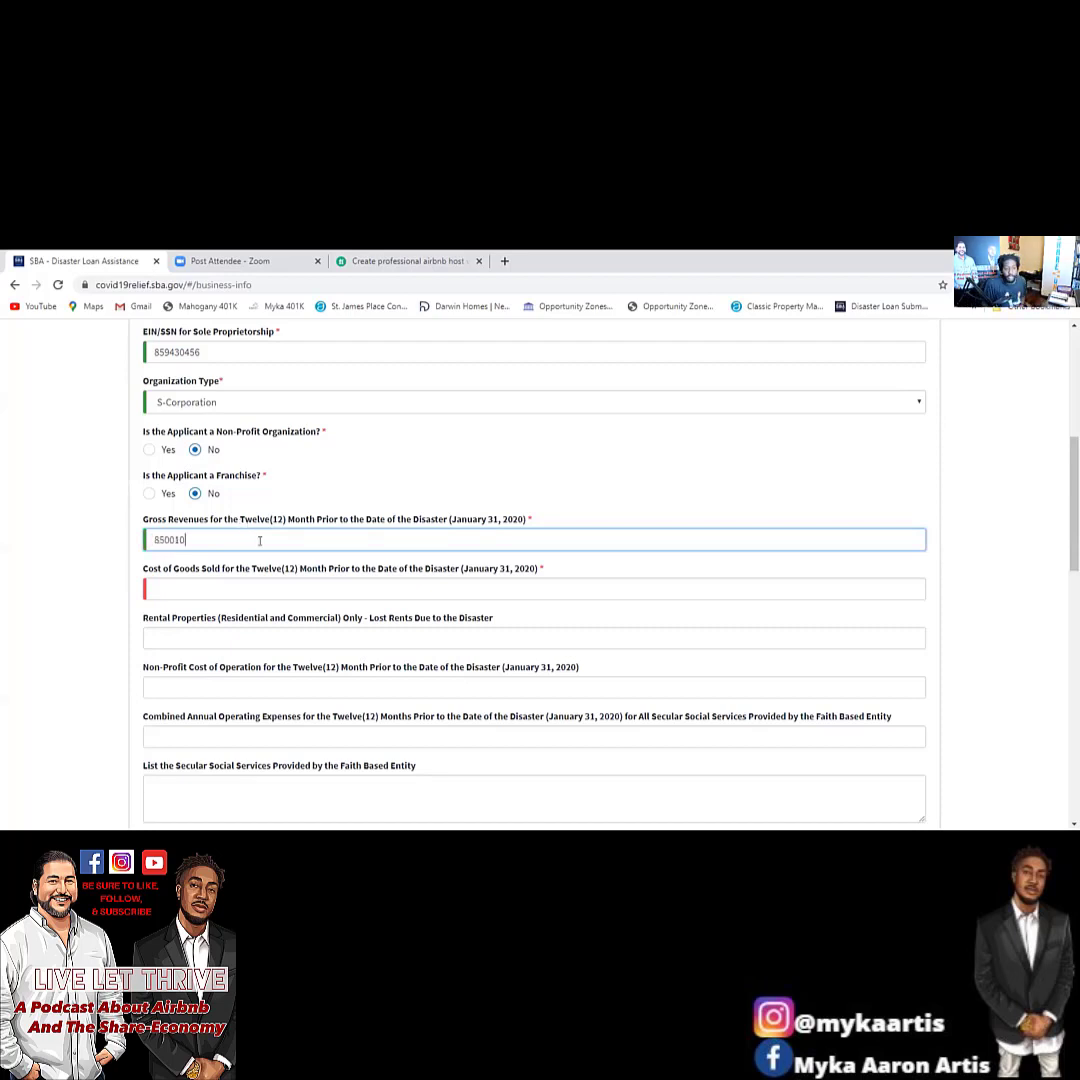
key(BackSpace)
text(0)
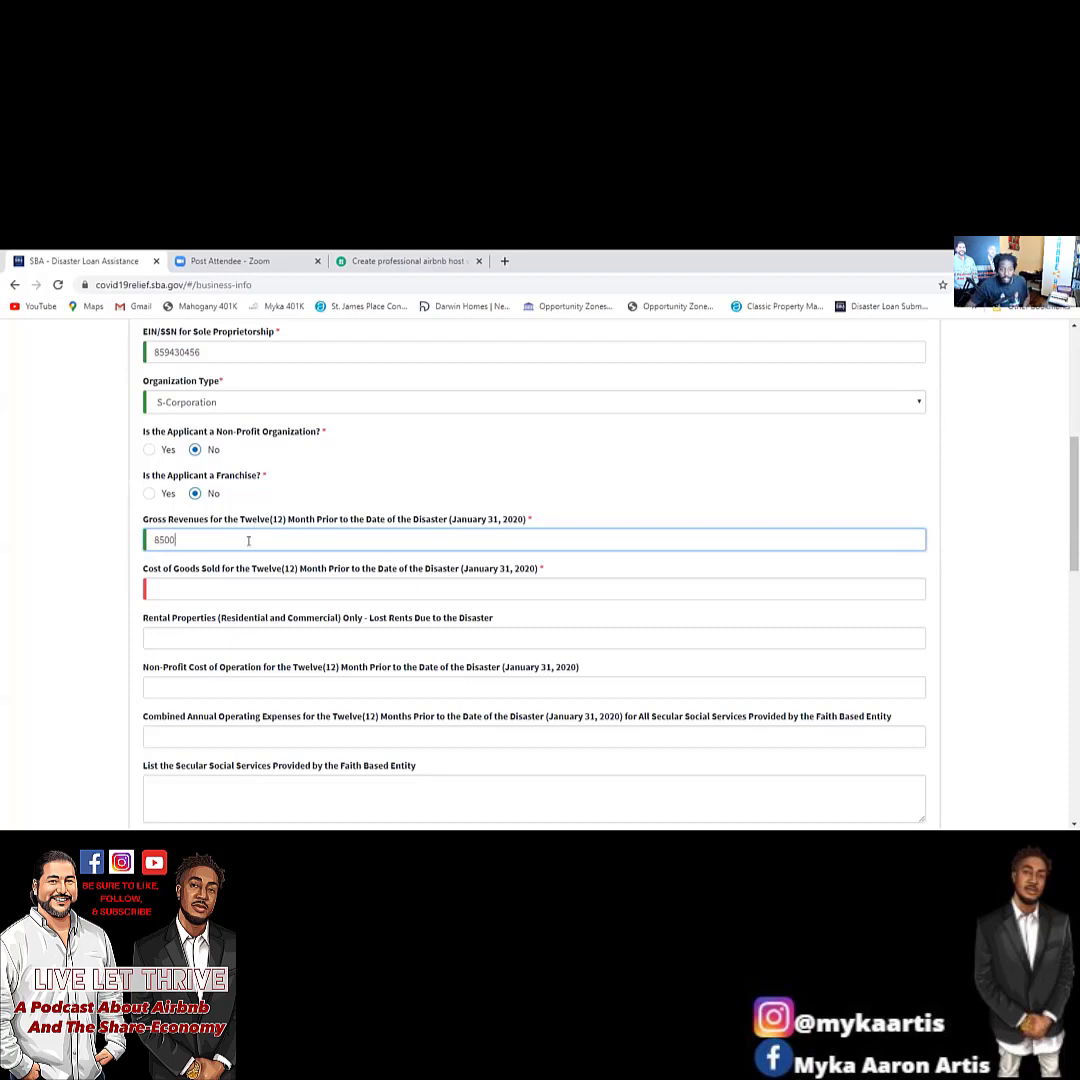
click(226, 585)
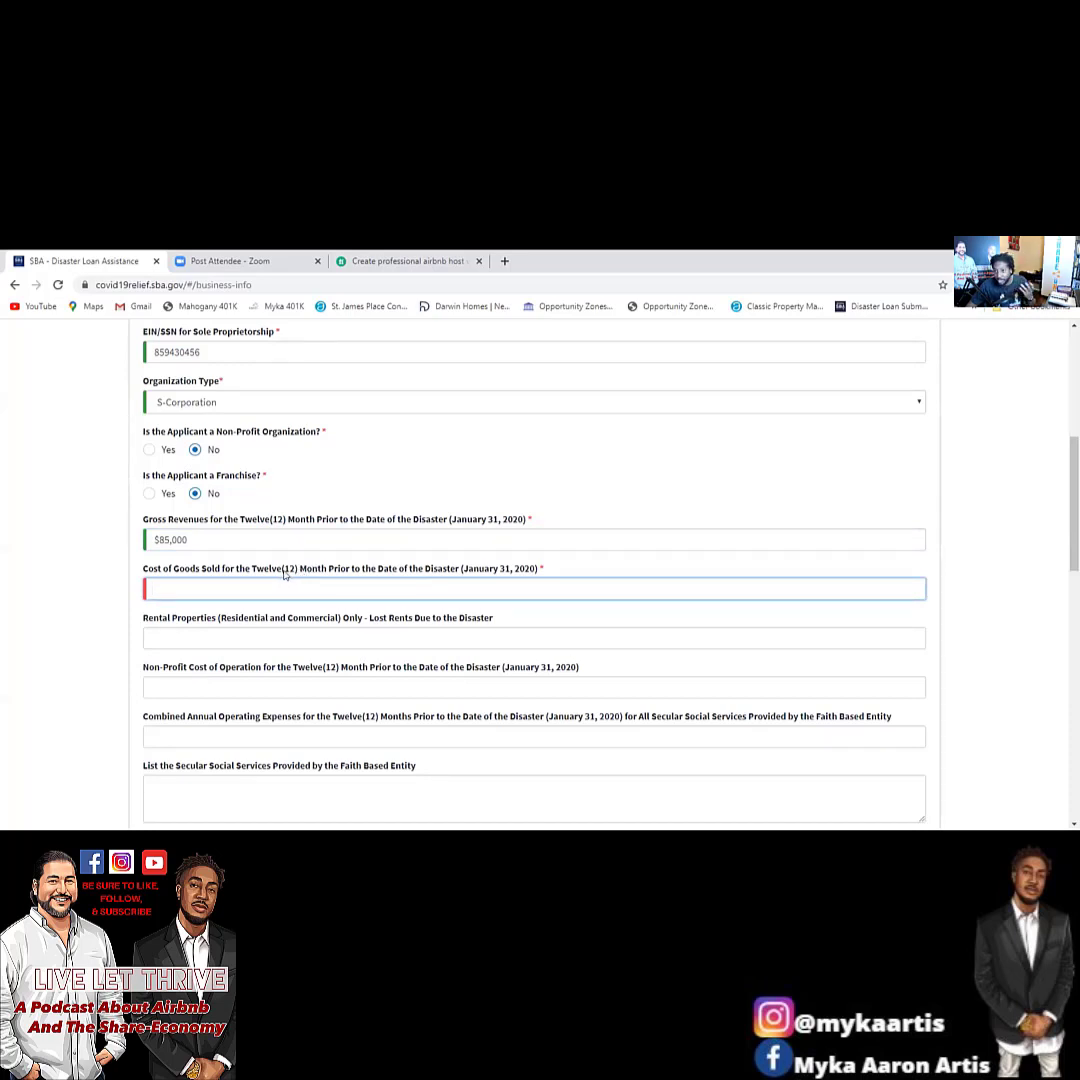
text(32000)
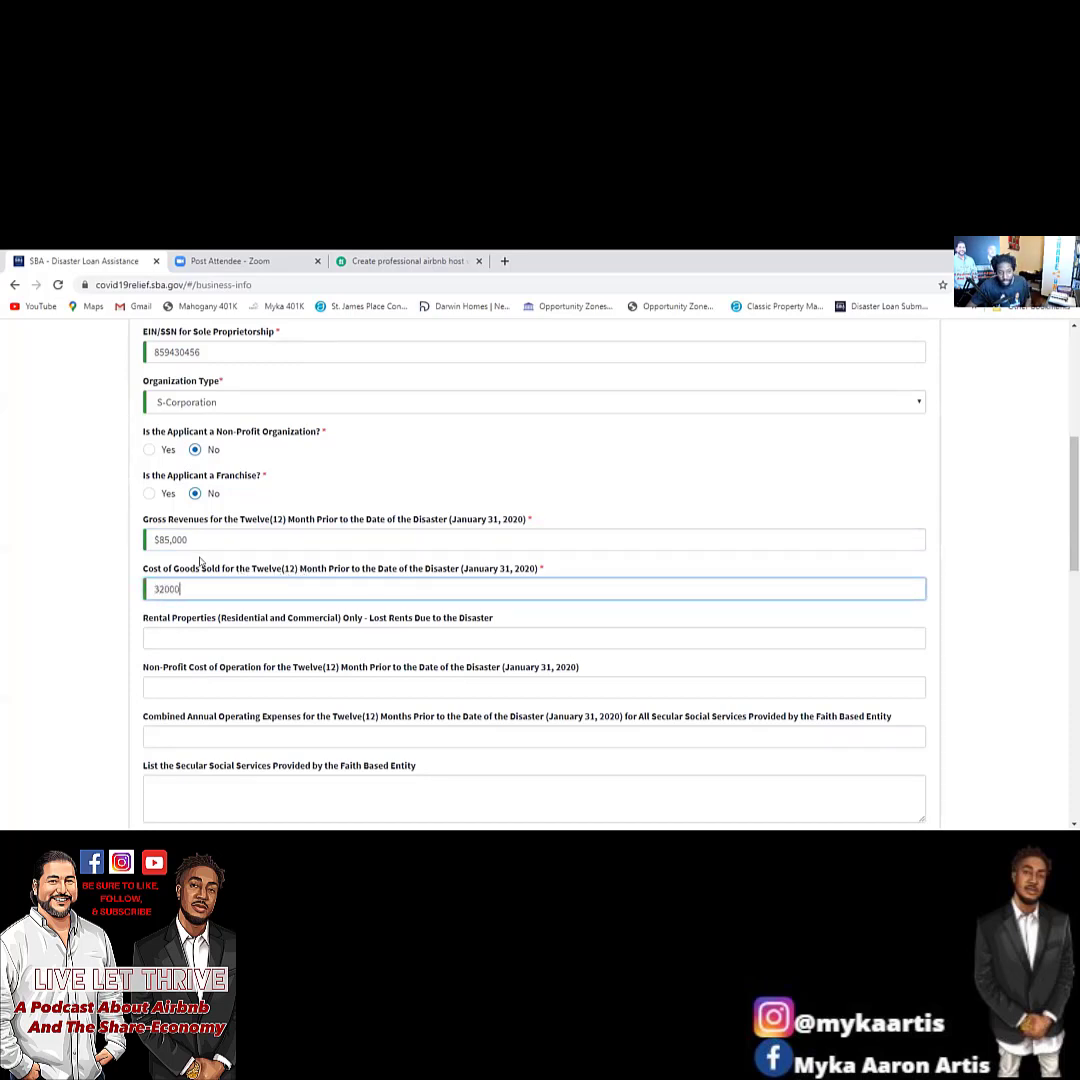
click(249, 634)
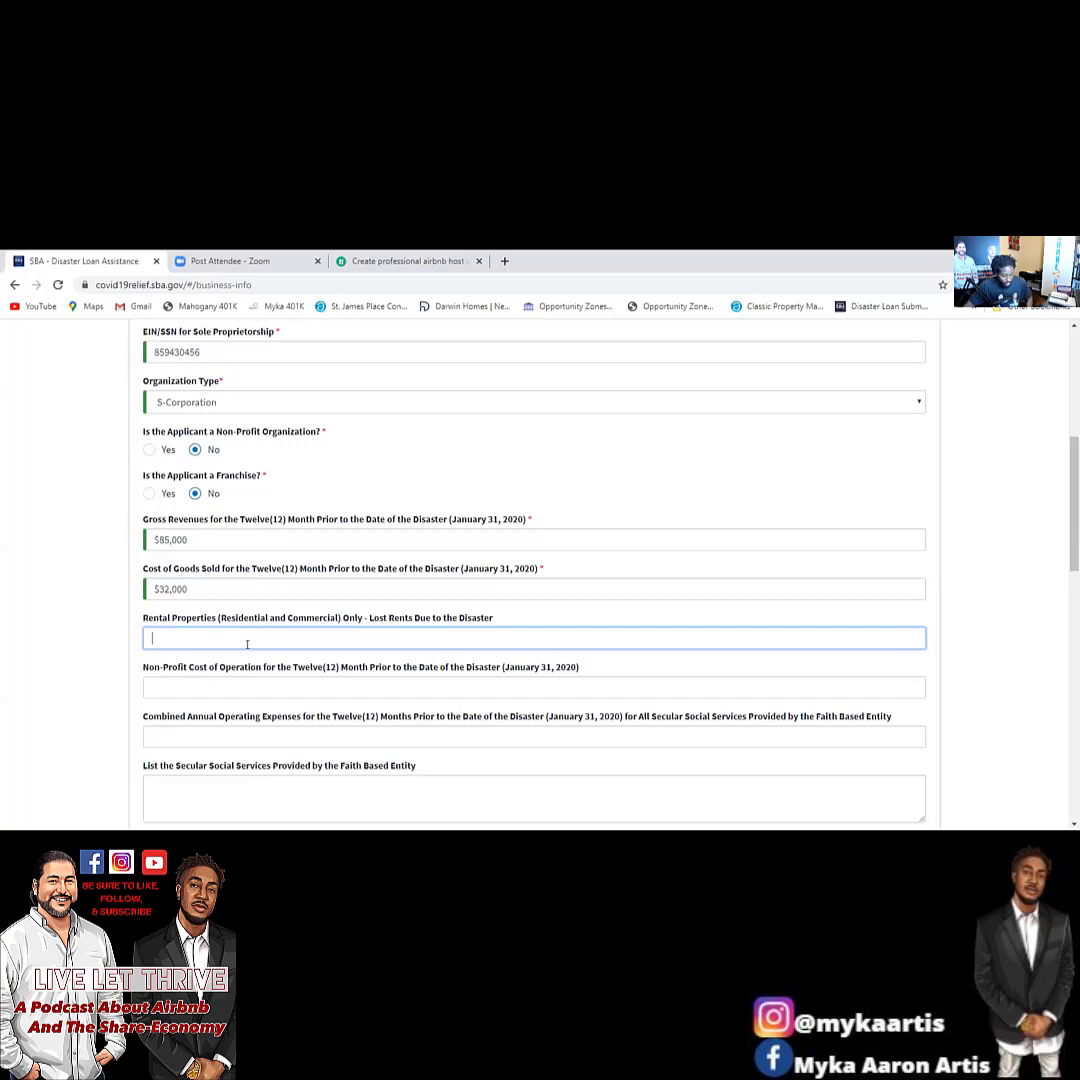
text(48000)
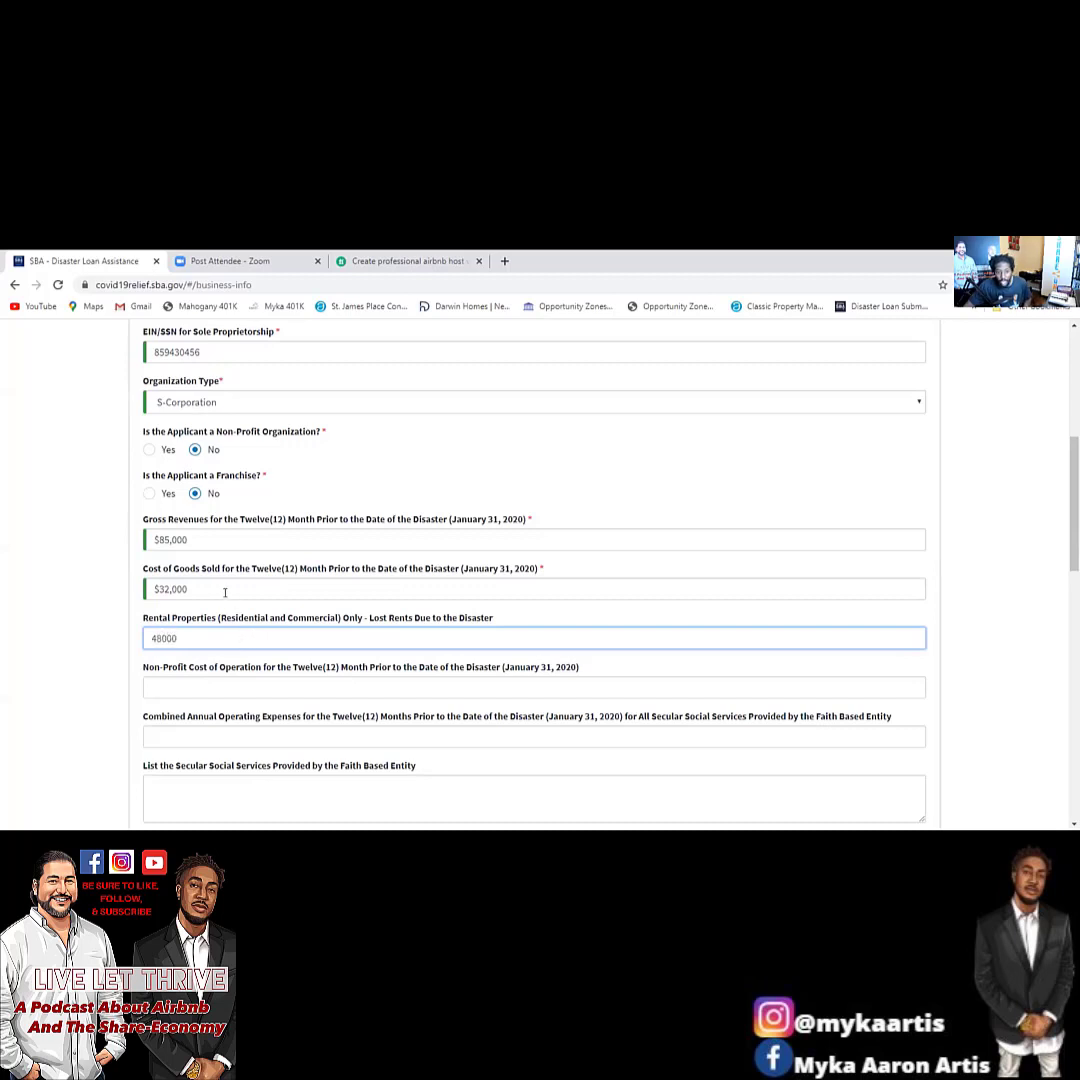
click(225, 592)
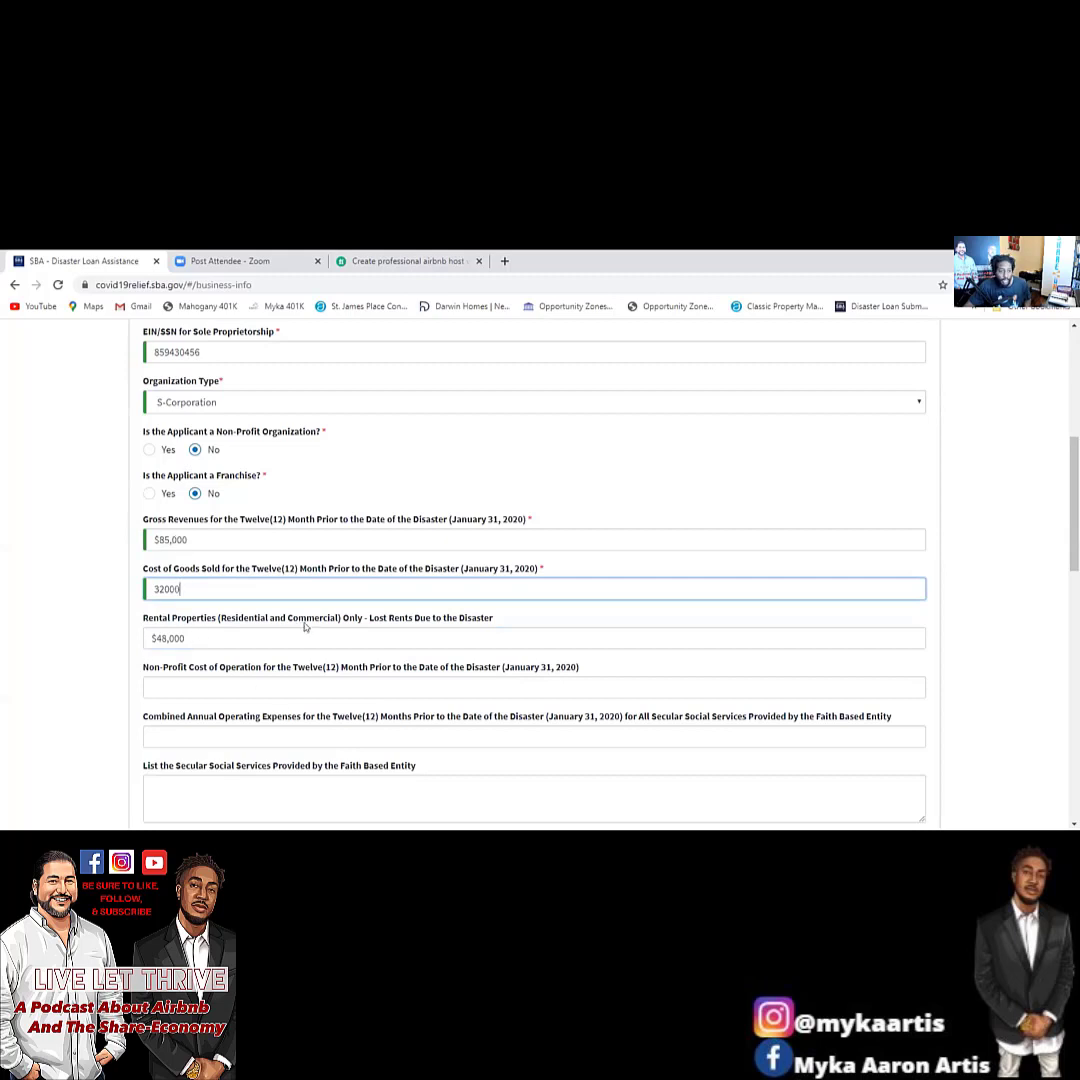
scroll(314, 587, down, 1)
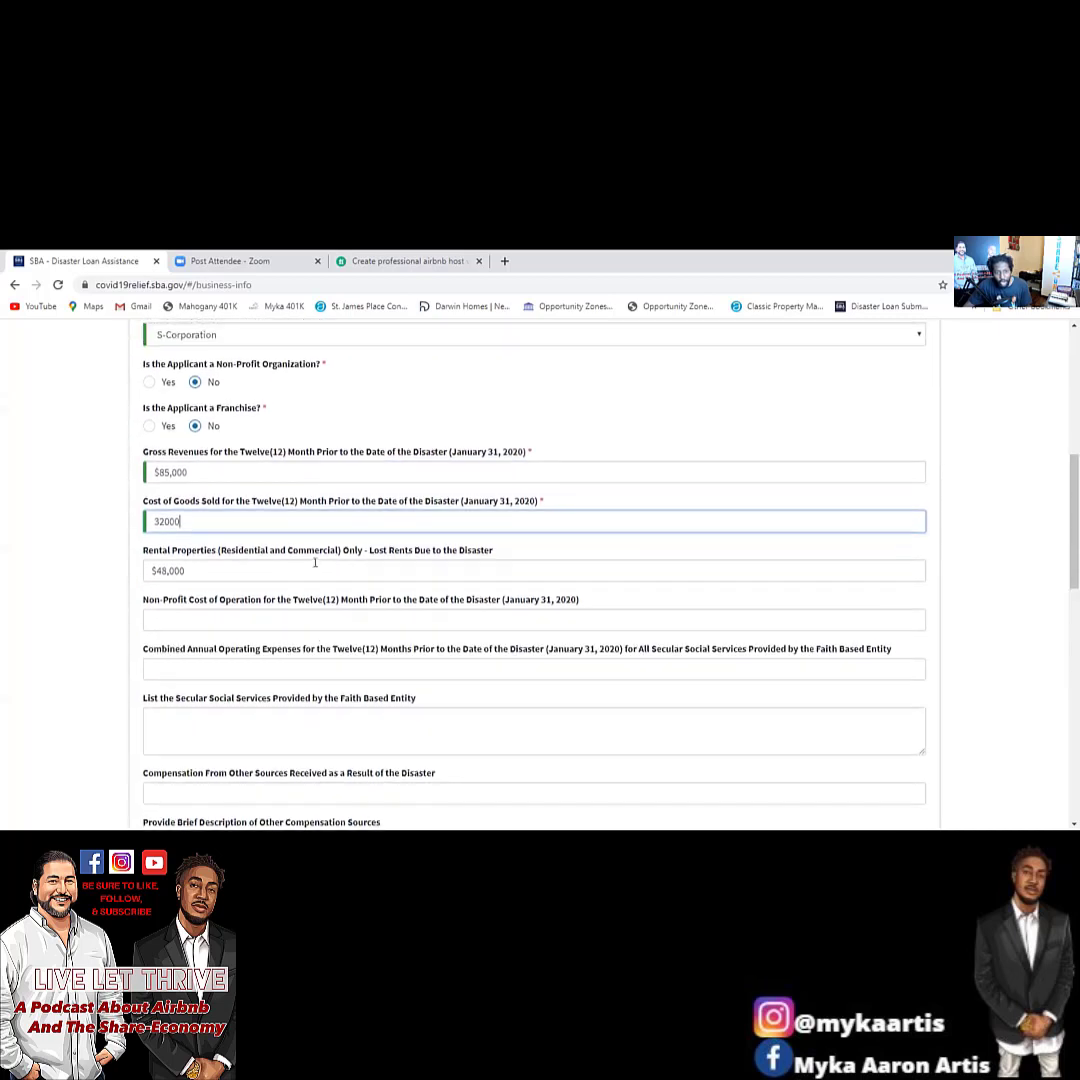
click(291, 572)
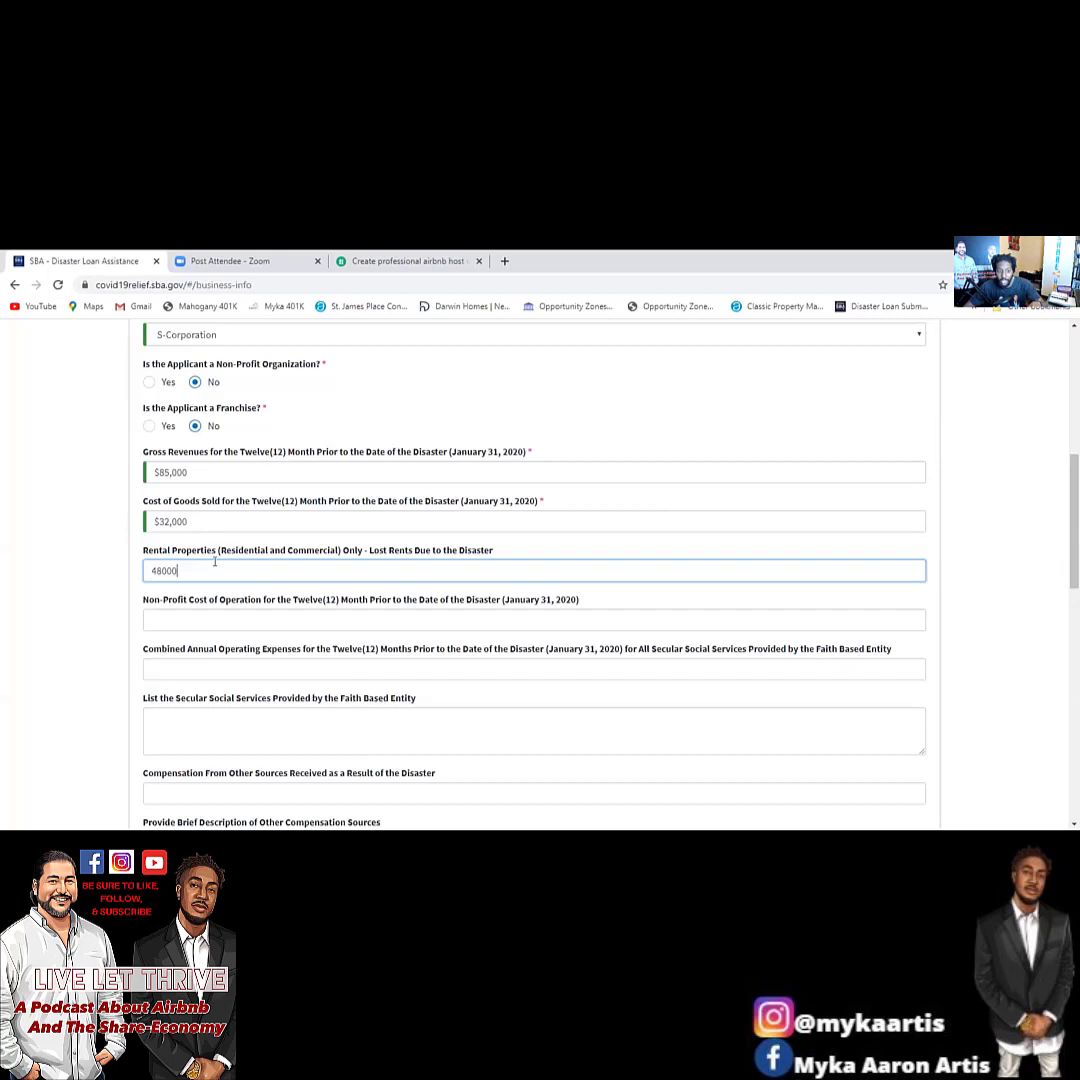
scroll(224, 570, down, 1)
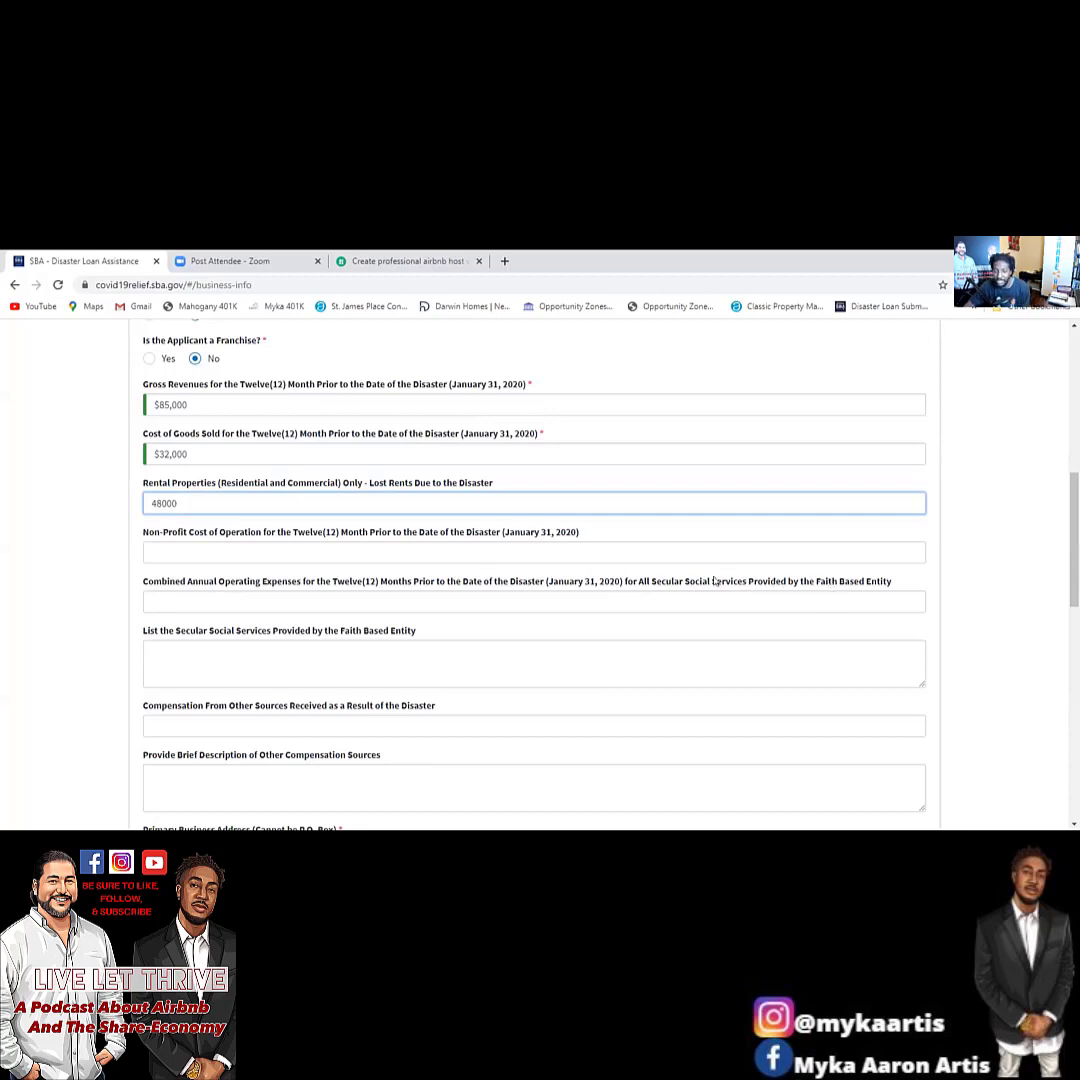
scroll(362, 597, down, 3)
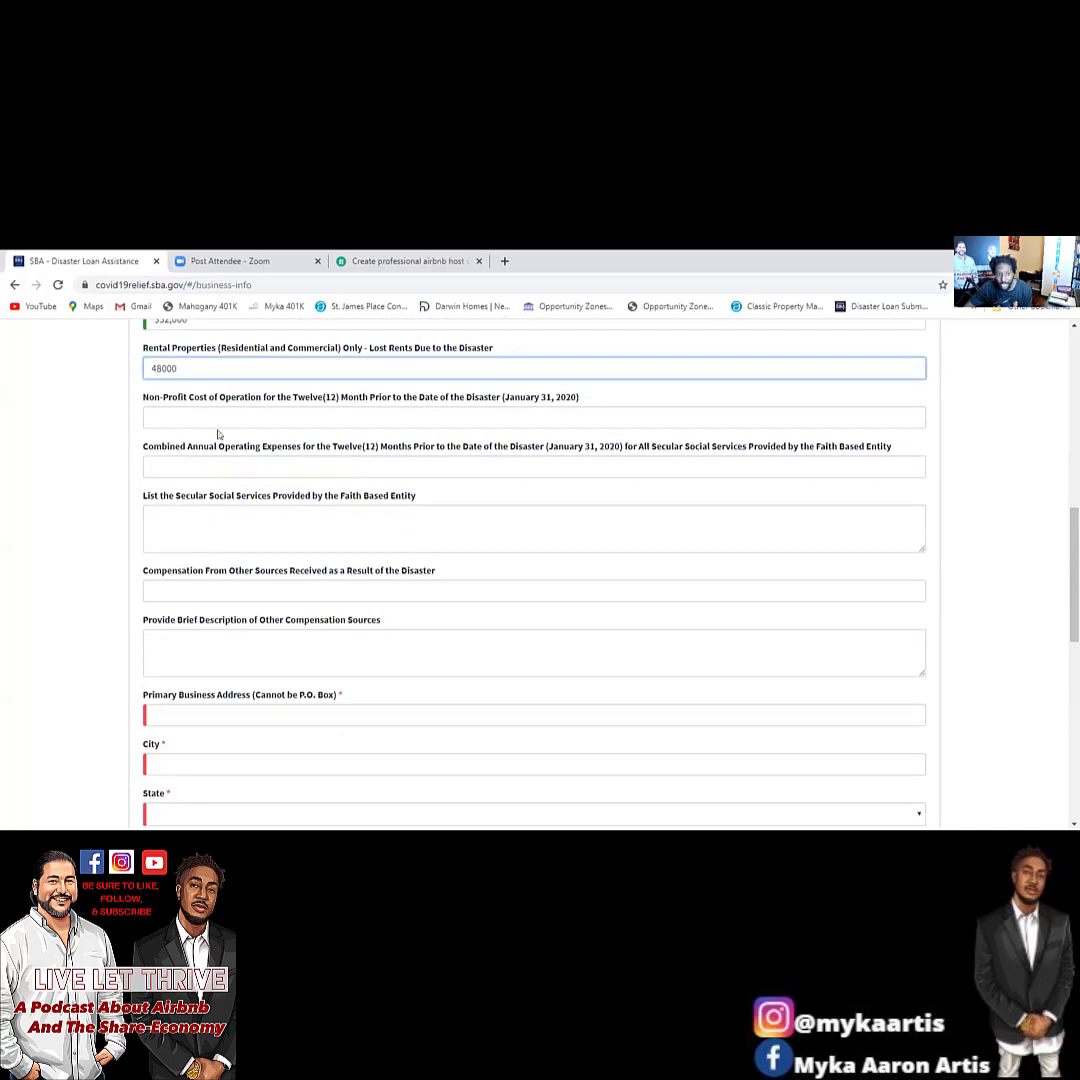
Fill in the business's street address, city, state, county and ZIP code.
scroll(225, 600, down, 6)
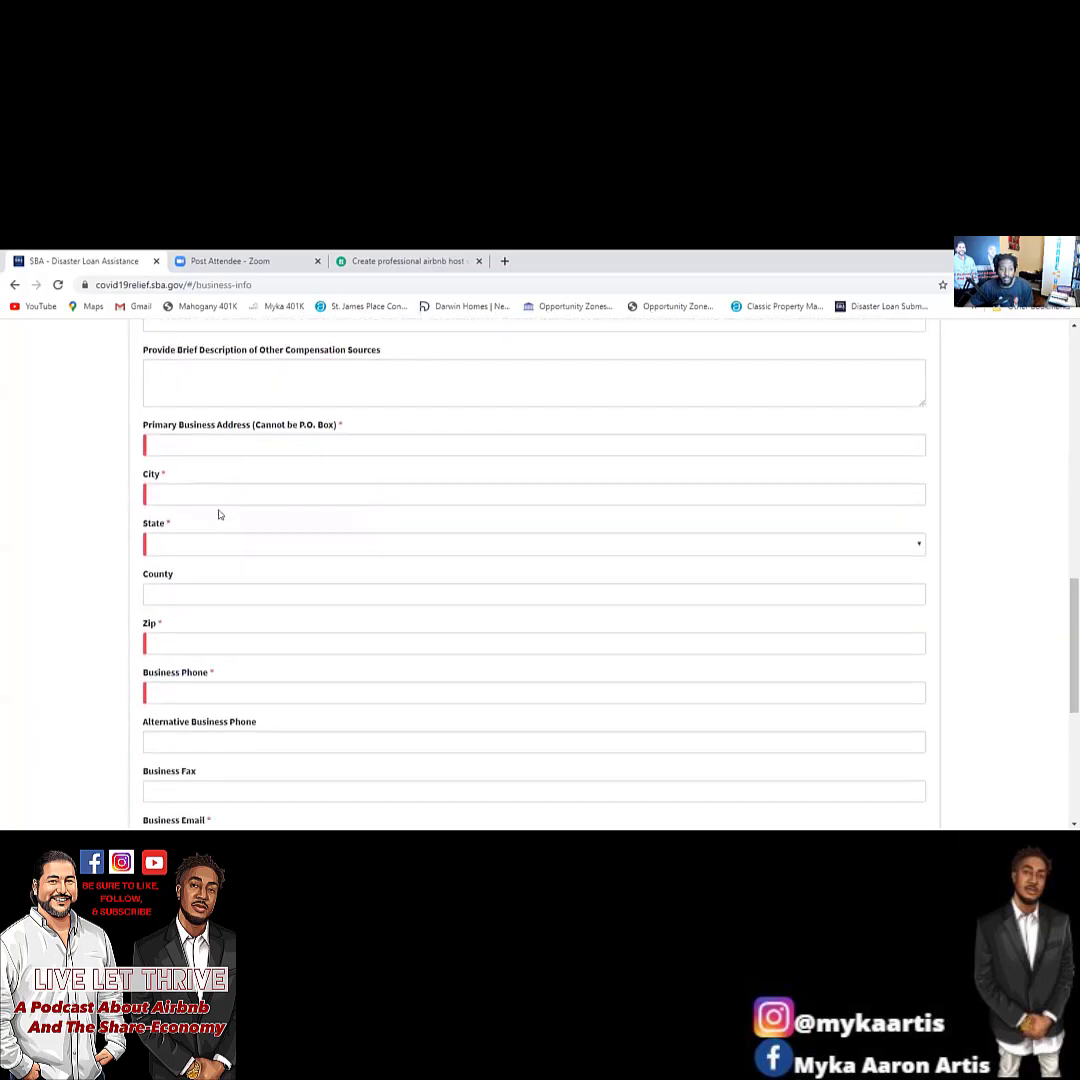
click(232, 445)
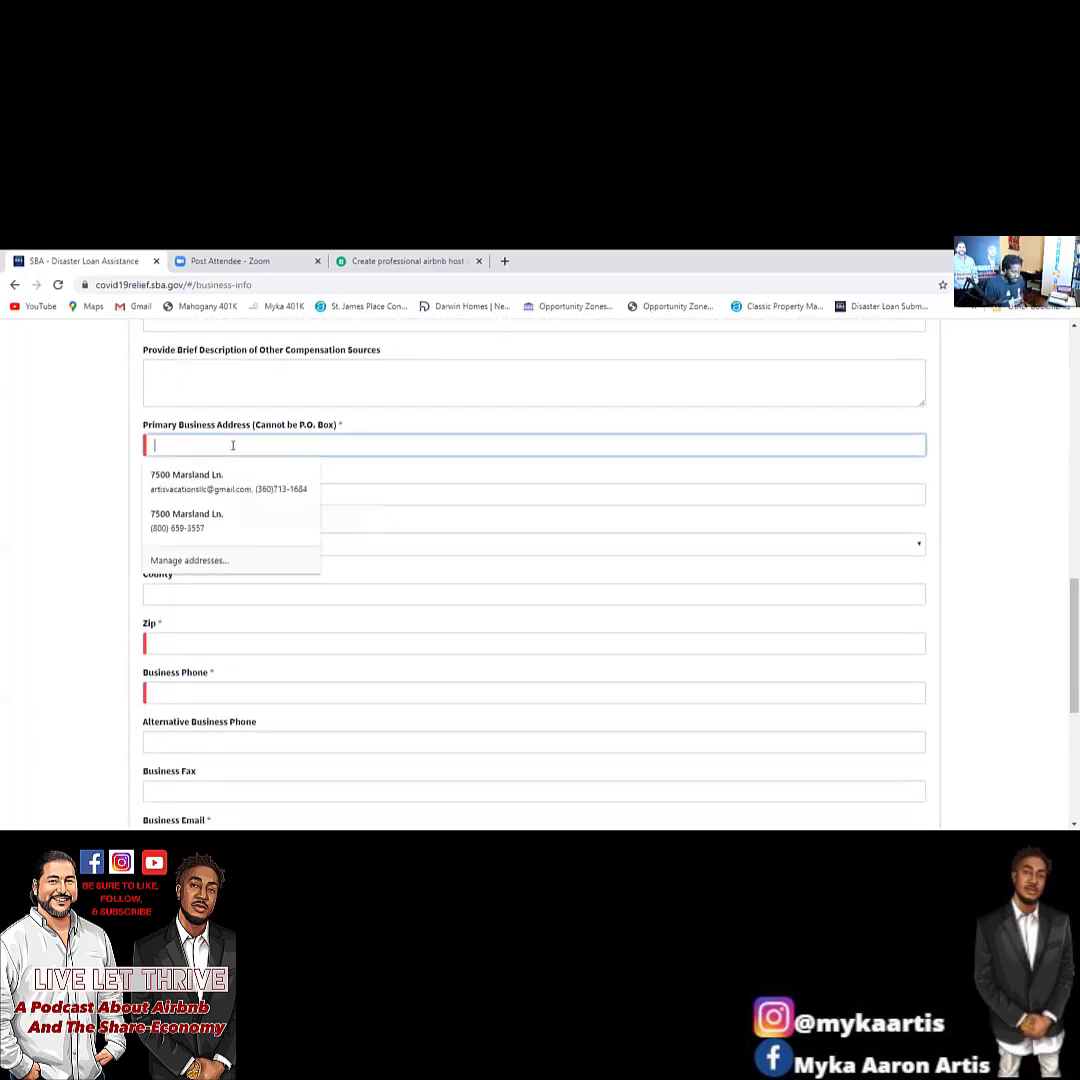
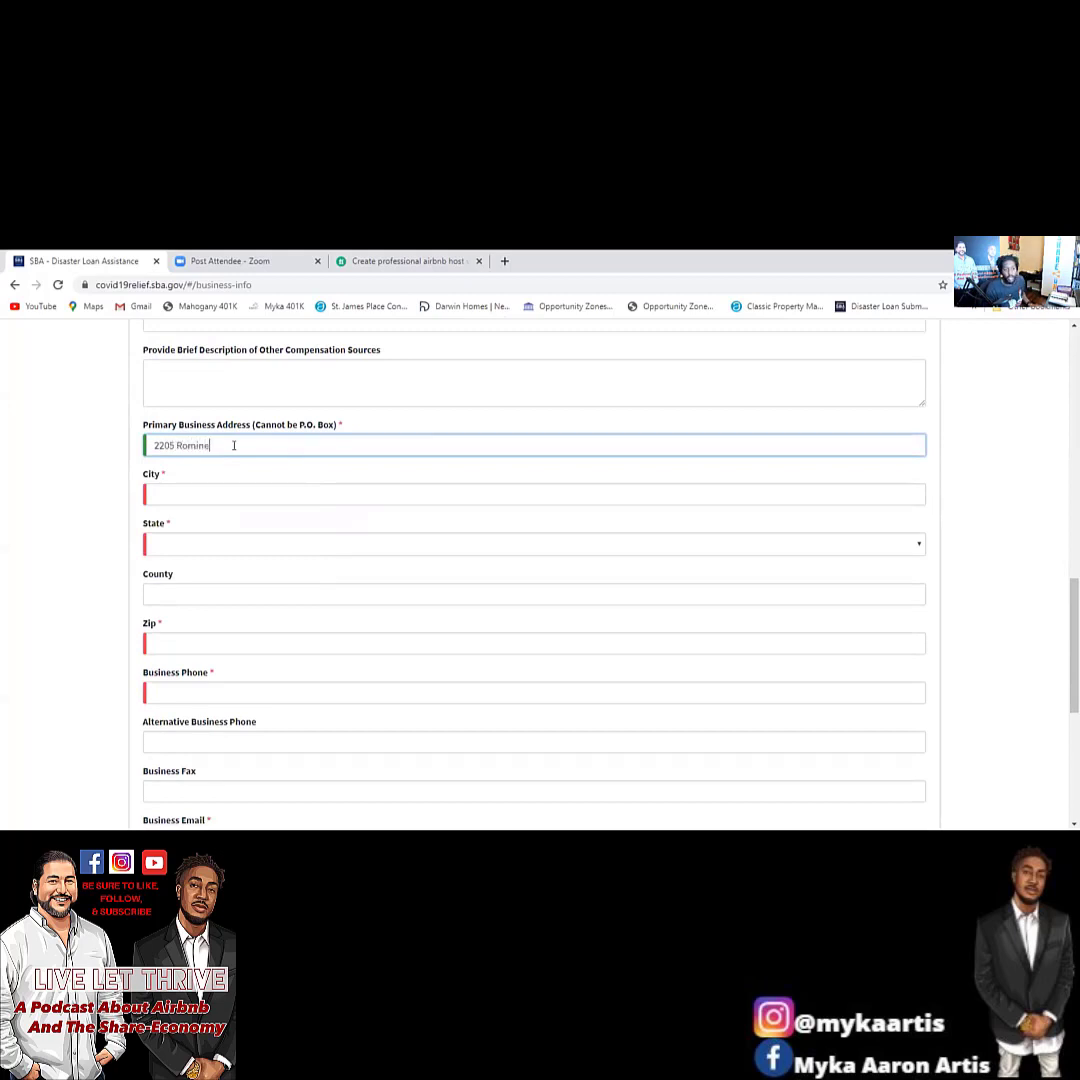
key(Tab)
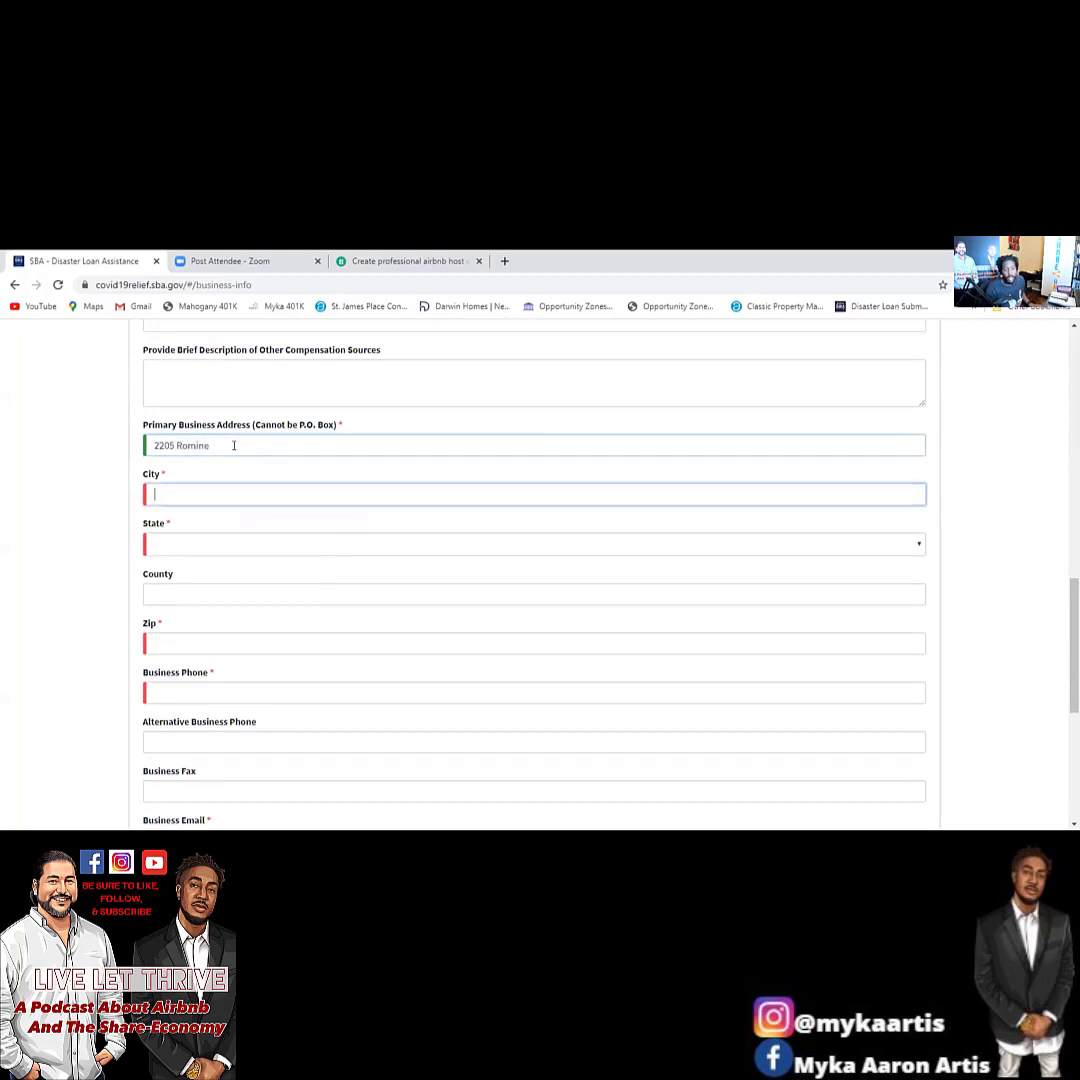
text(Pflugerville)
key(Tab)
key(t)
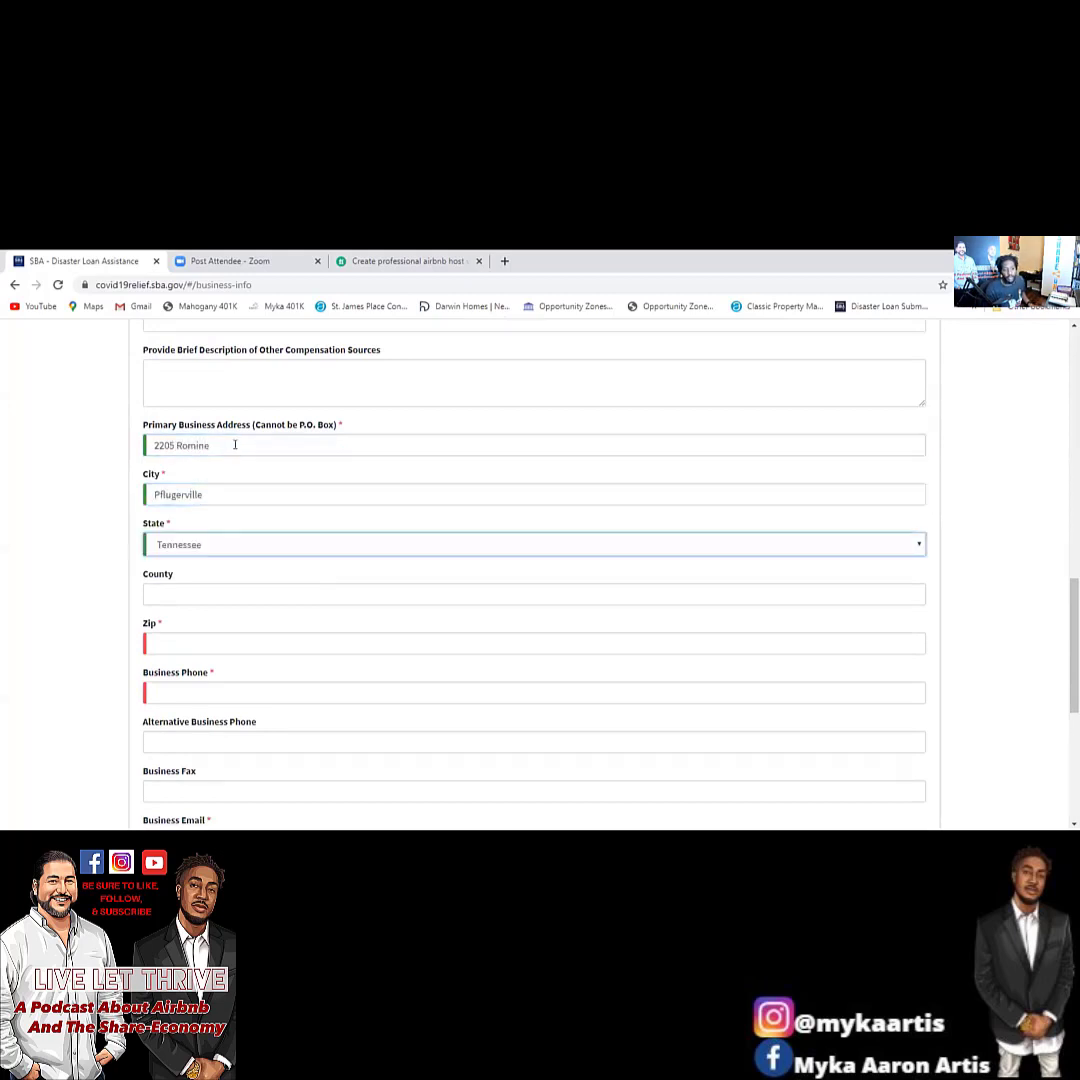
key(Tab)
text(Tarrant)
key(Tab)
text(72204)
key(Tab)
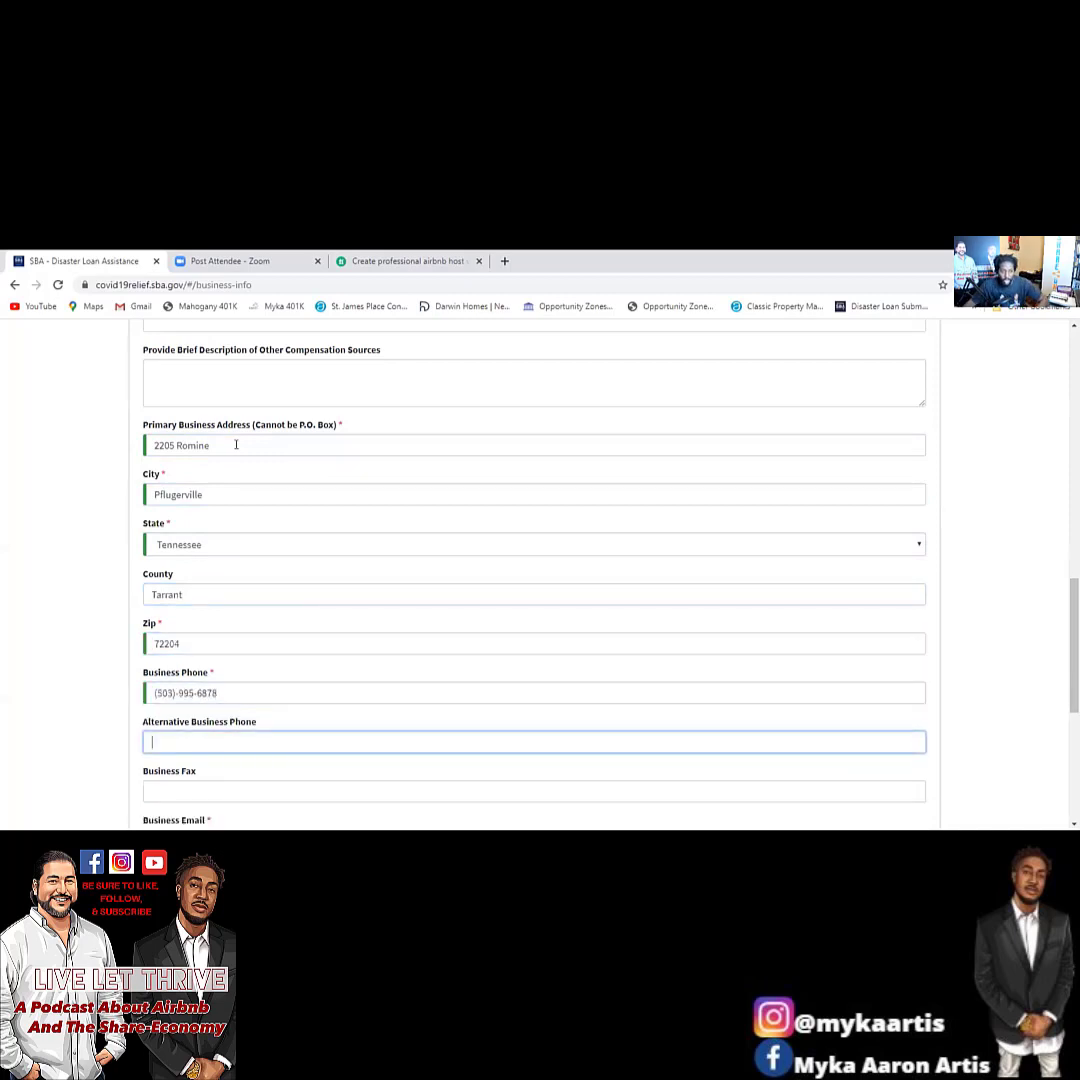
Enter the business e-mail address.
scroll(229, 533, down, 2)
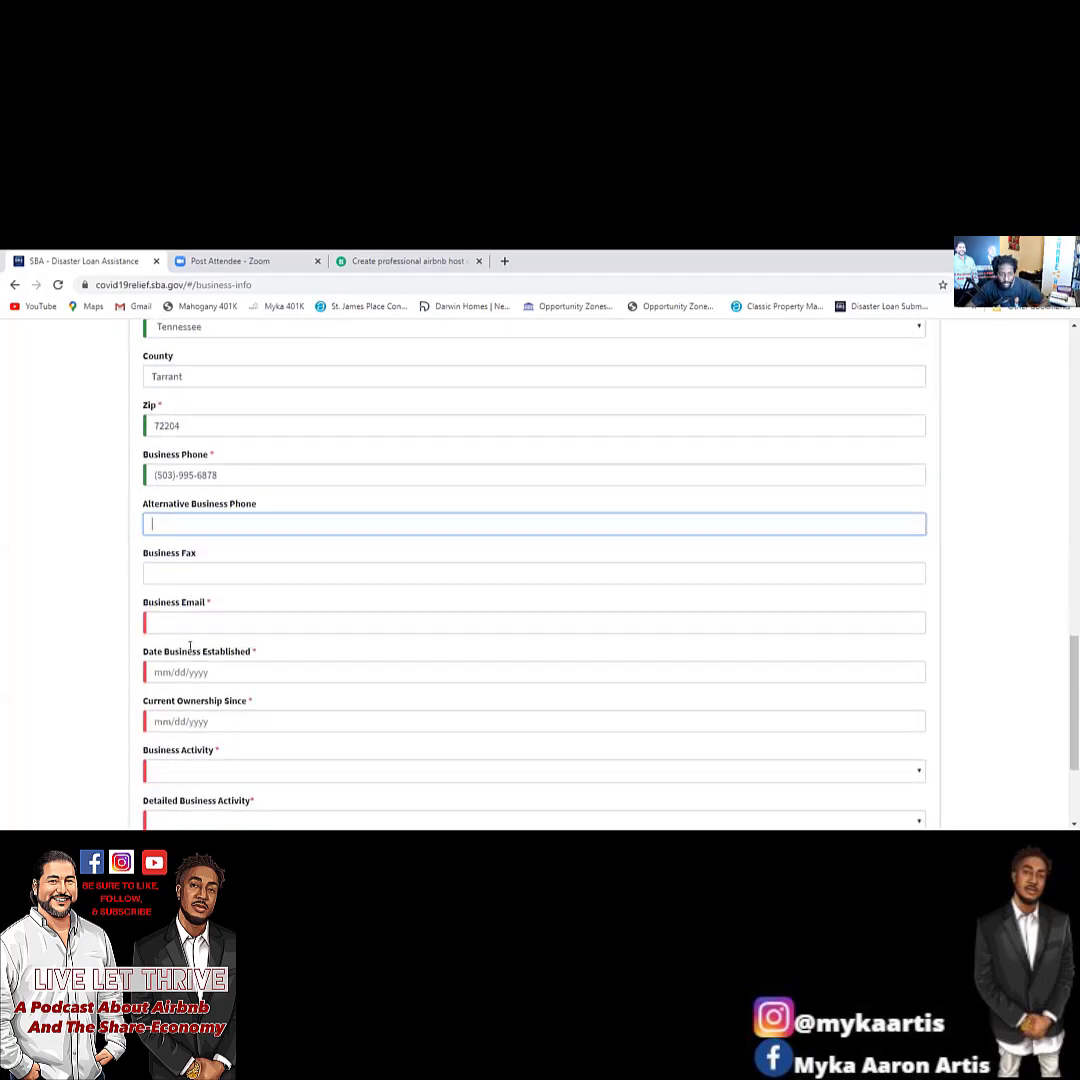
scroll(190, 647, down, 1)
click(174, 571)
click(226, 556)
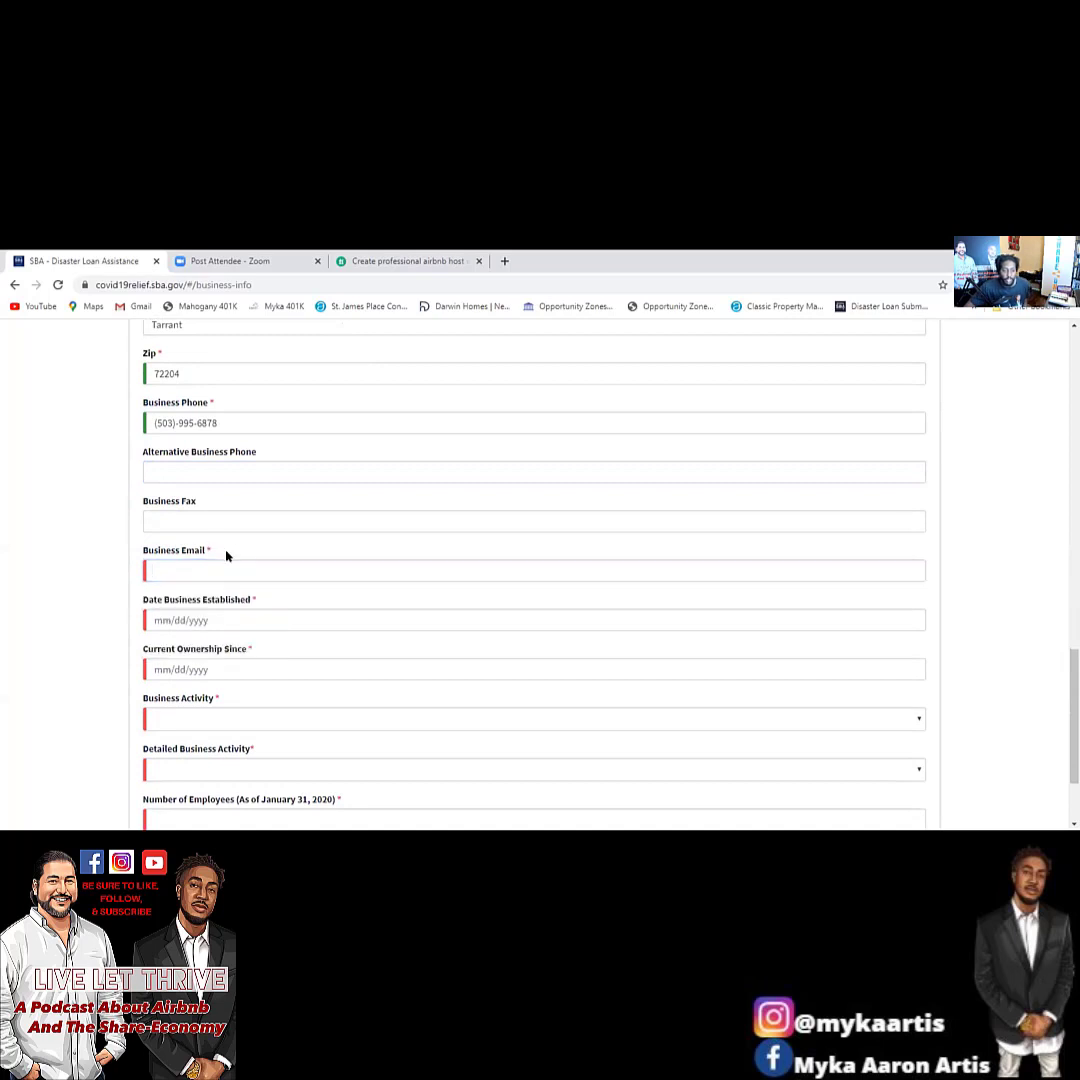
click(221, 565)
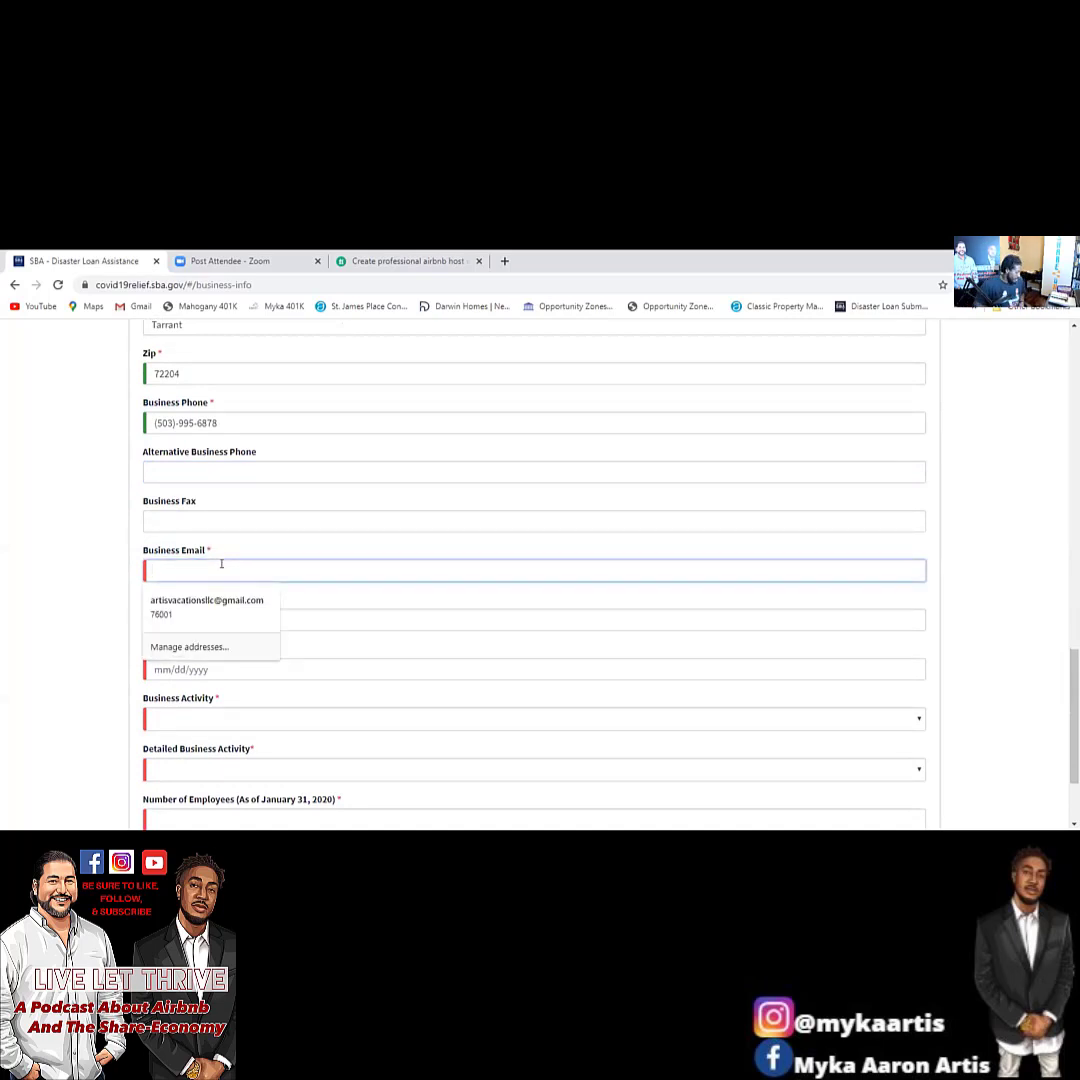
key(Tab)
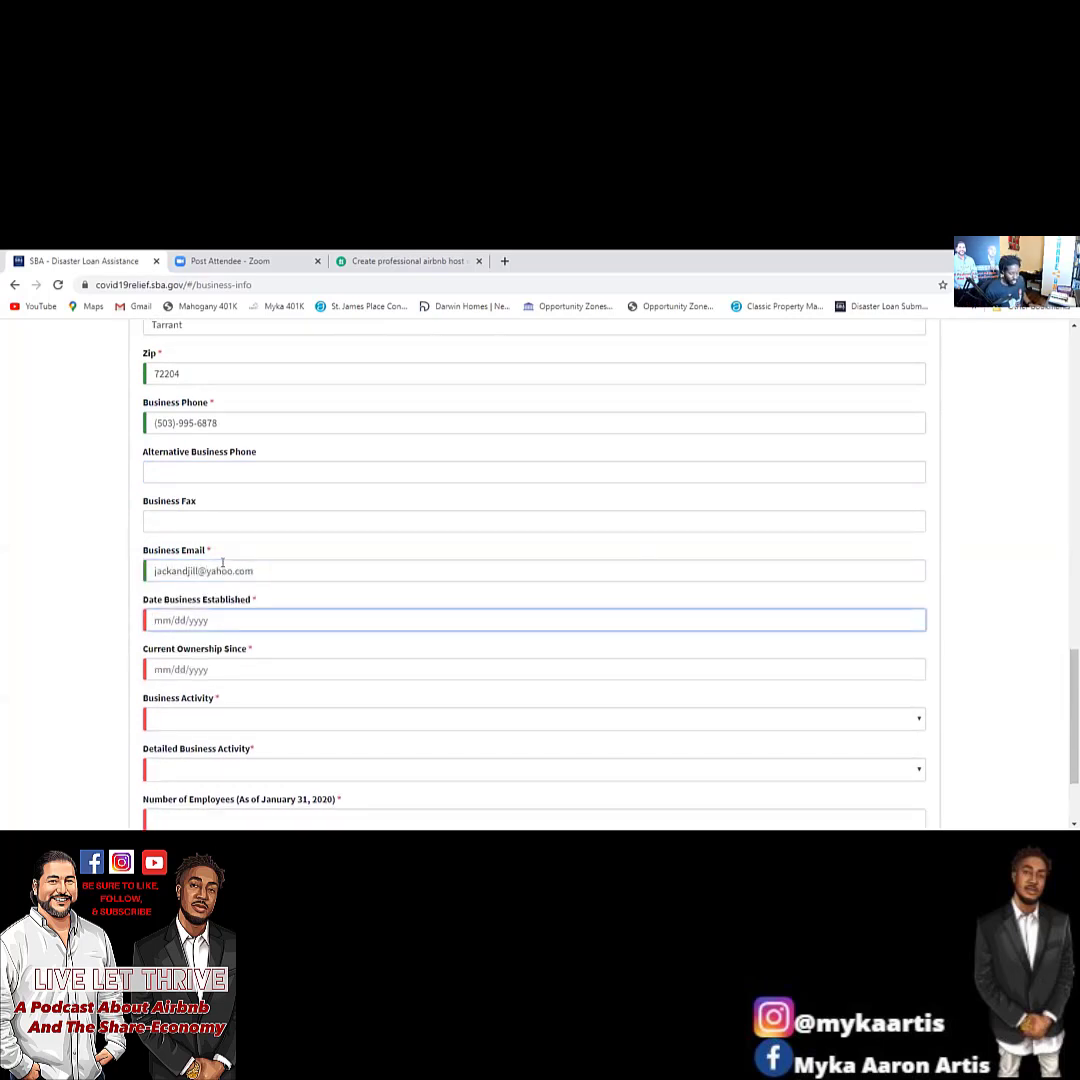
Set Date Business Established and Current Ownership Since to 12/01/15.
text(12)
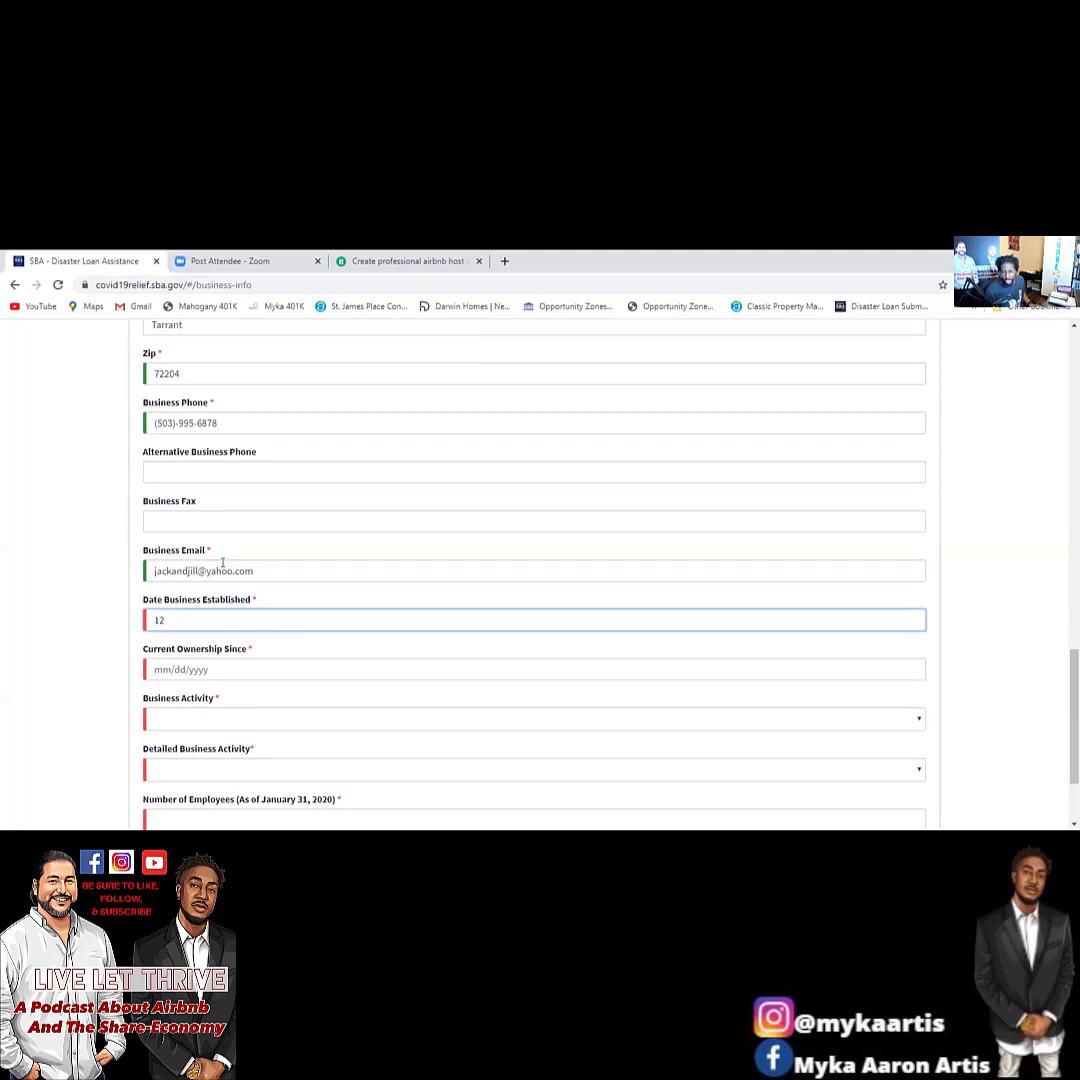
text(/01)
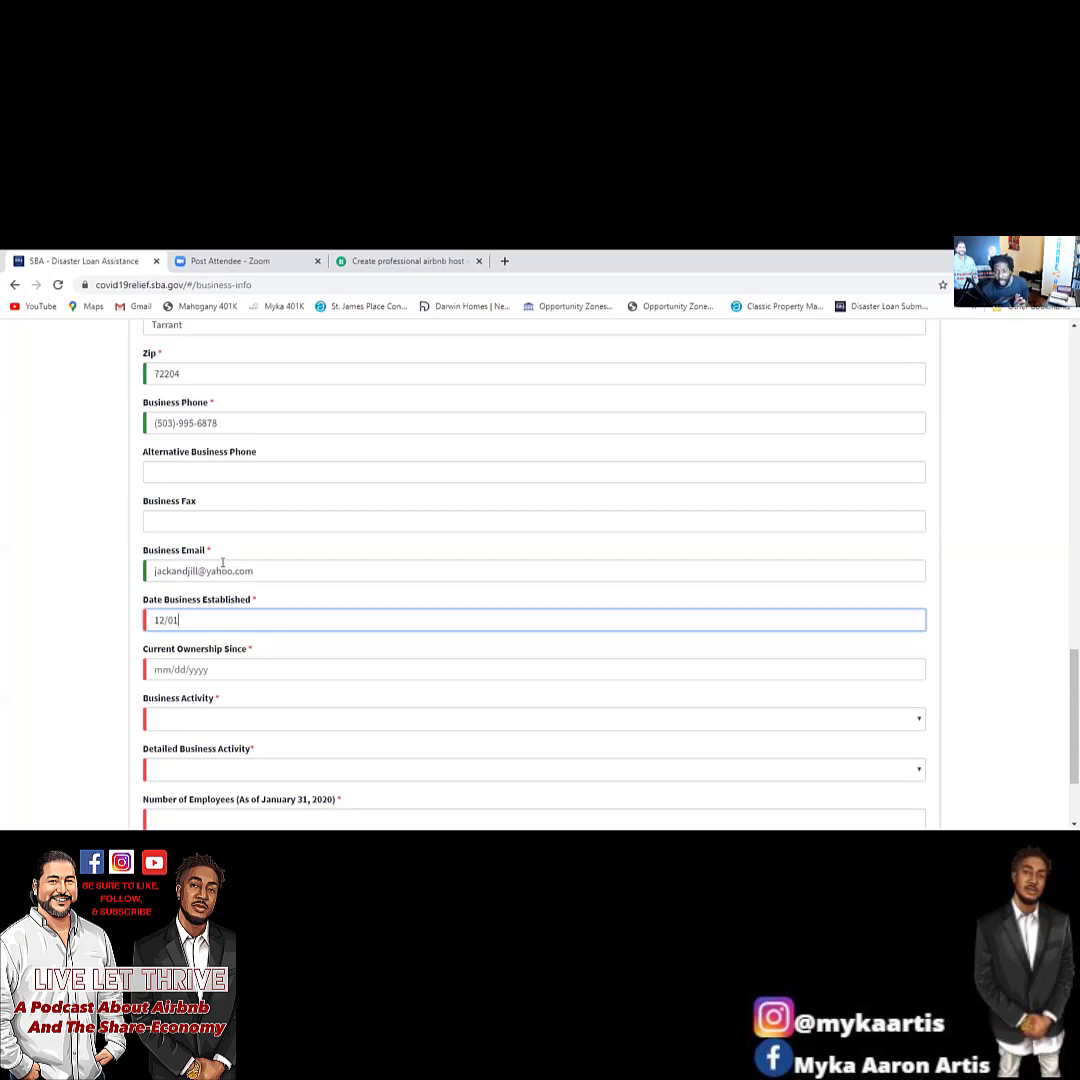
text(/15)
key(Tab)
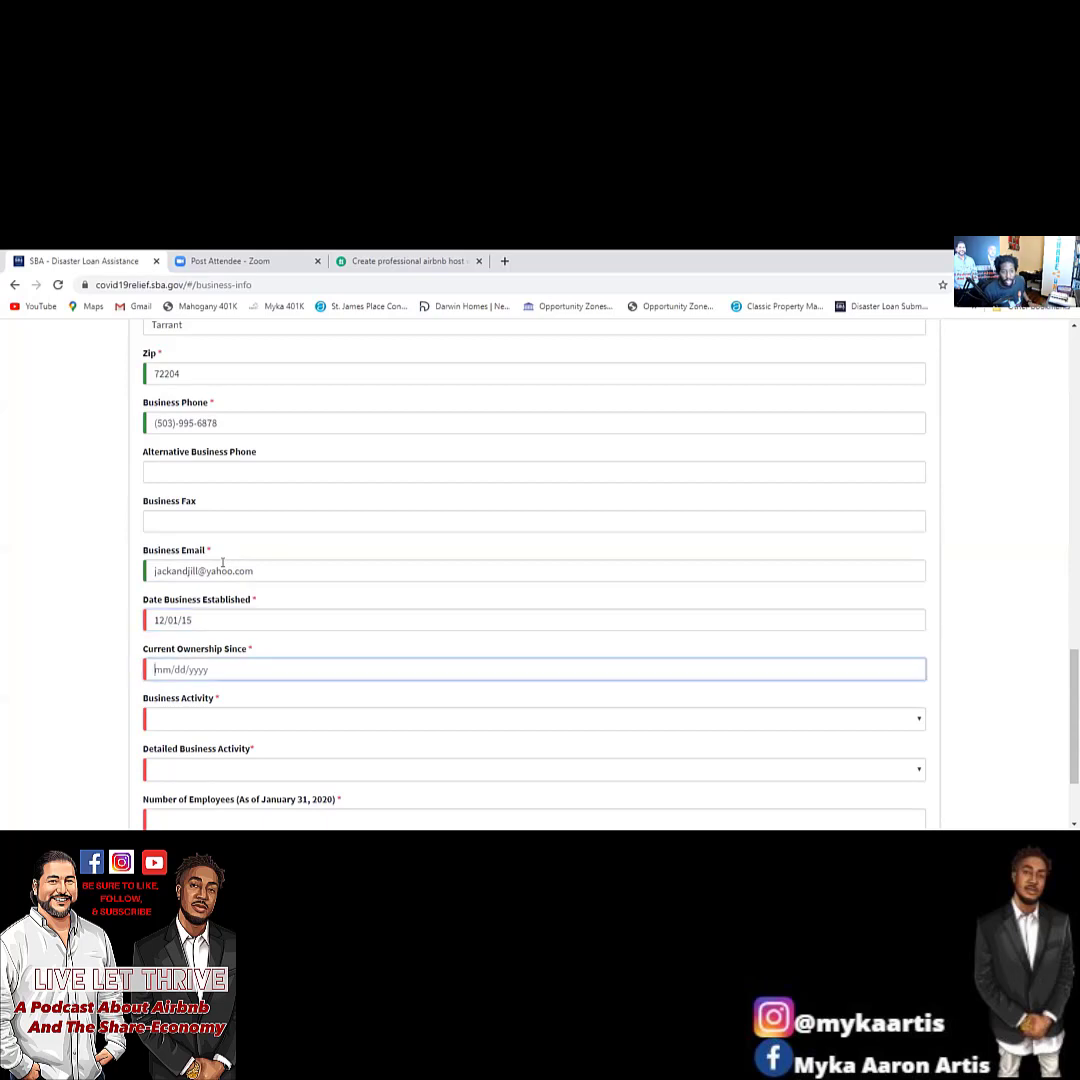
text(12/01/15)
key(Tab)
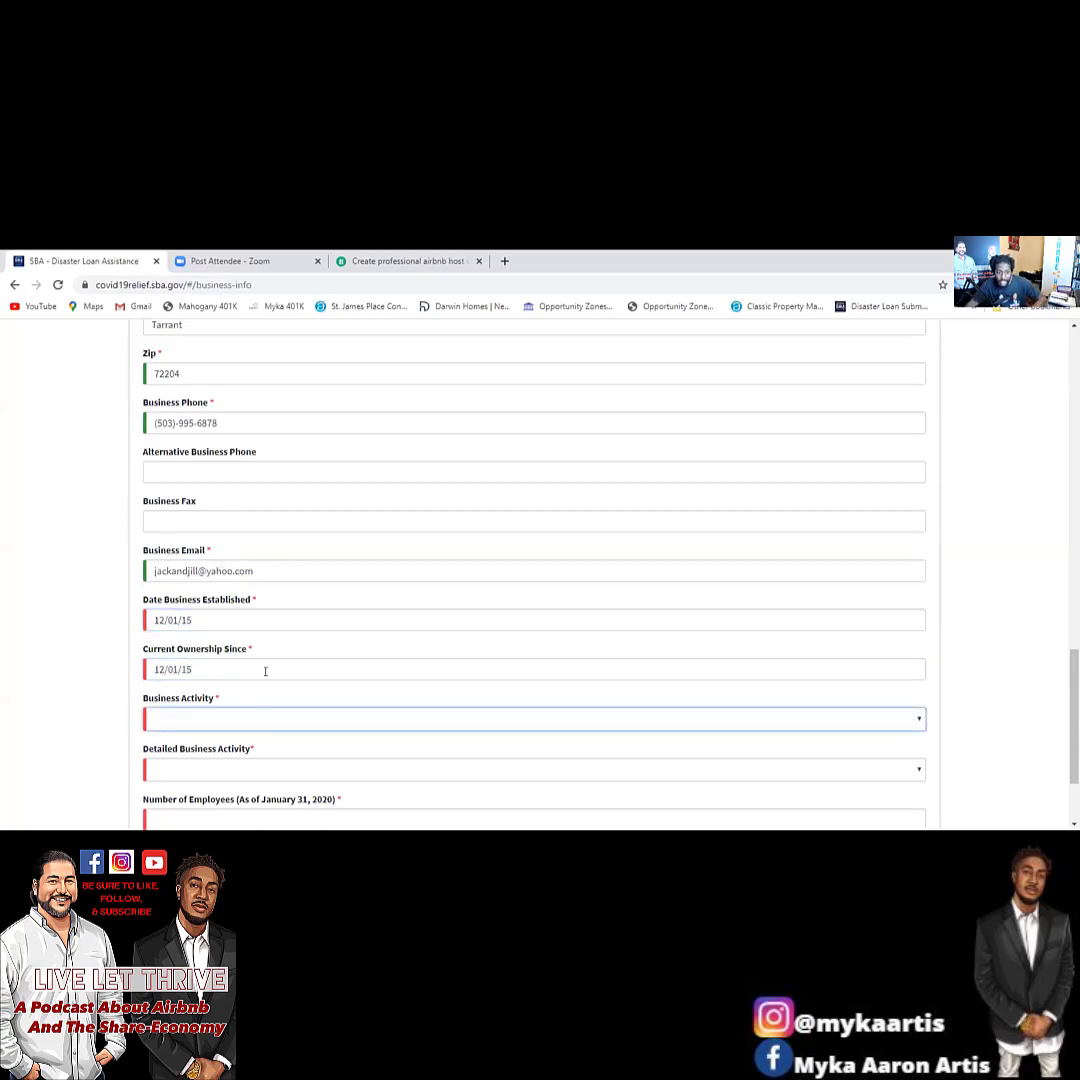
Set business activity to Real Estate, Property Management/Realty, with 2 employees.
click(277, 719)
scroll(229, 524, down, 2)
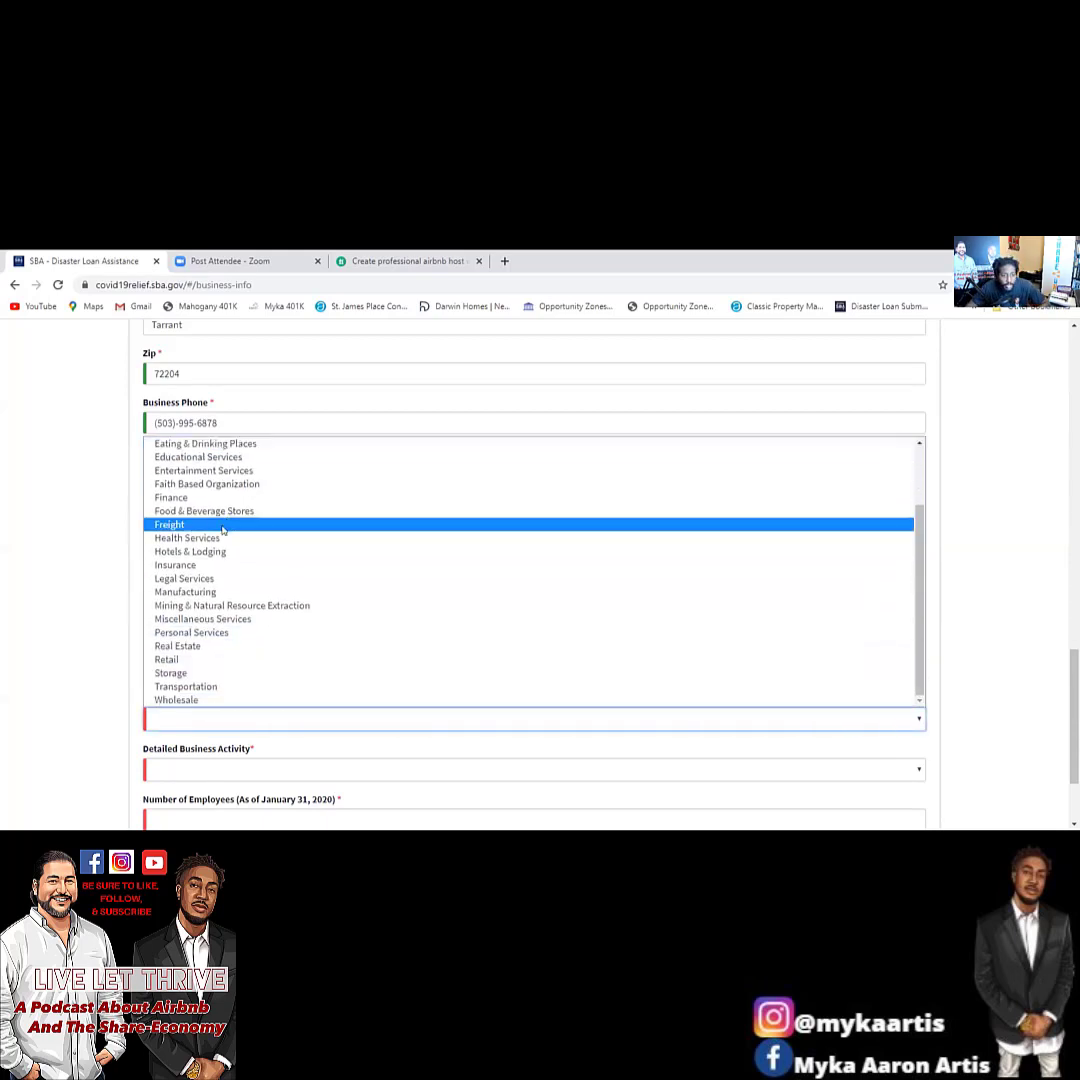
click(203, 646)
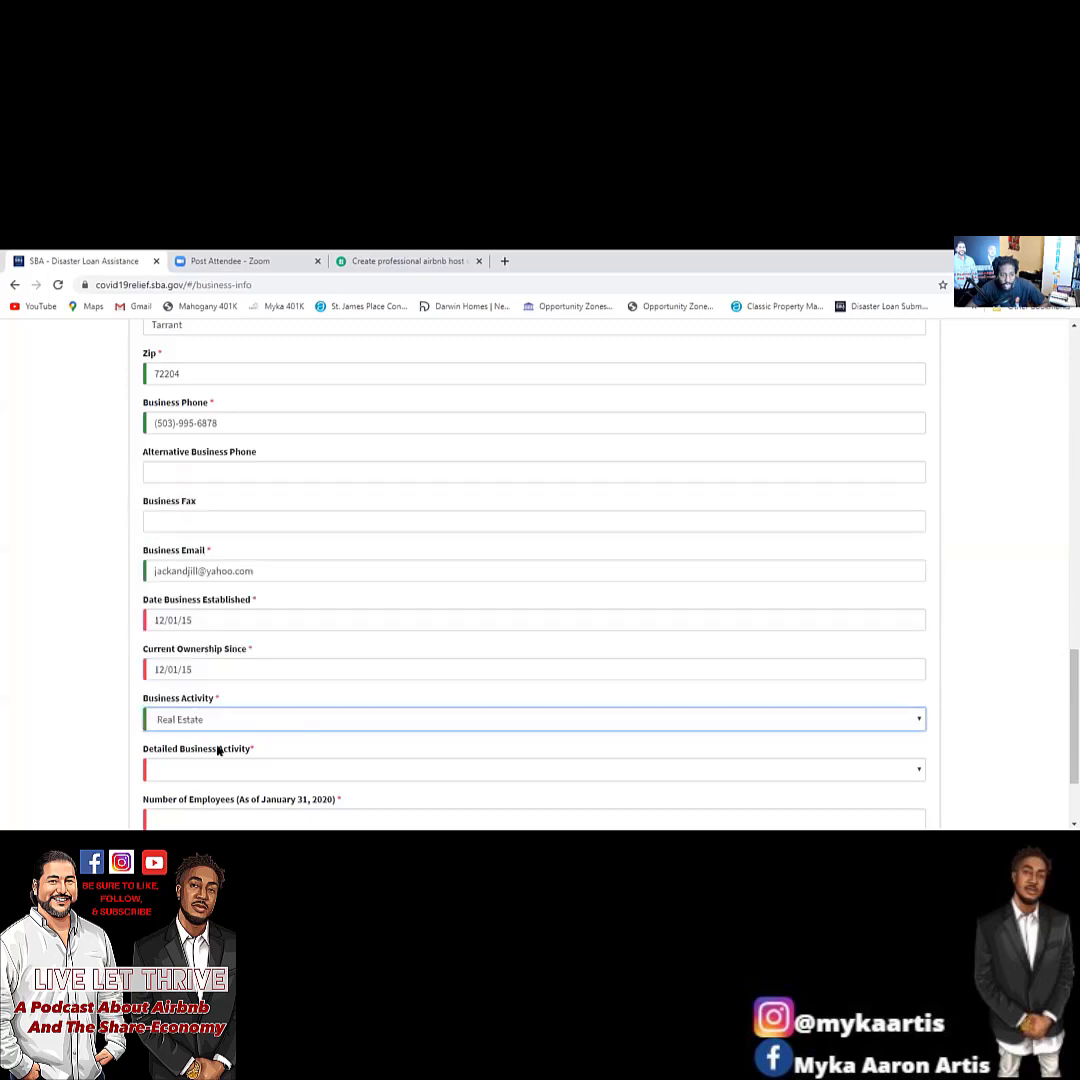
click(215, 766)
scroll(217, 767, down, 3)
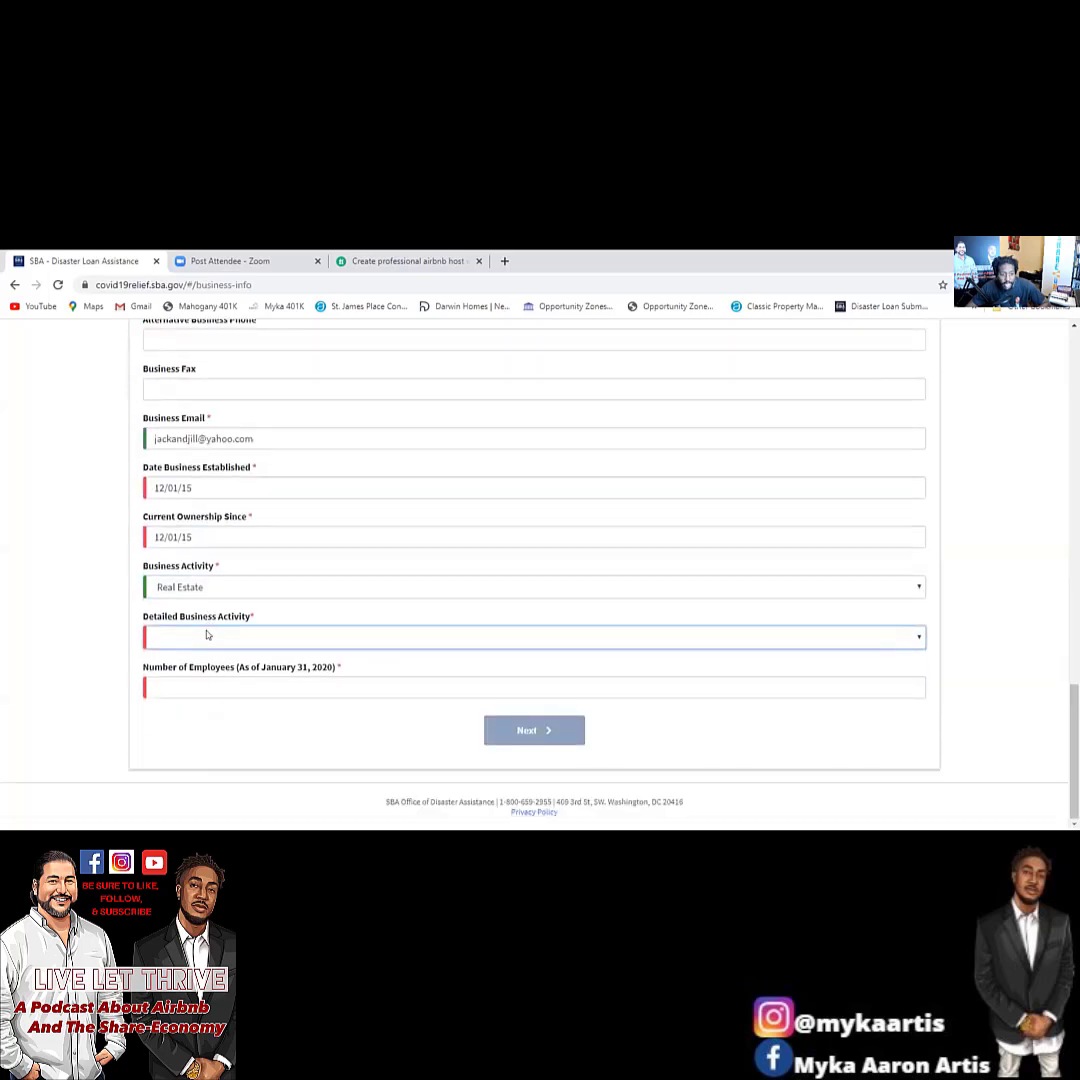
click(208, 636)
click(207, 670)
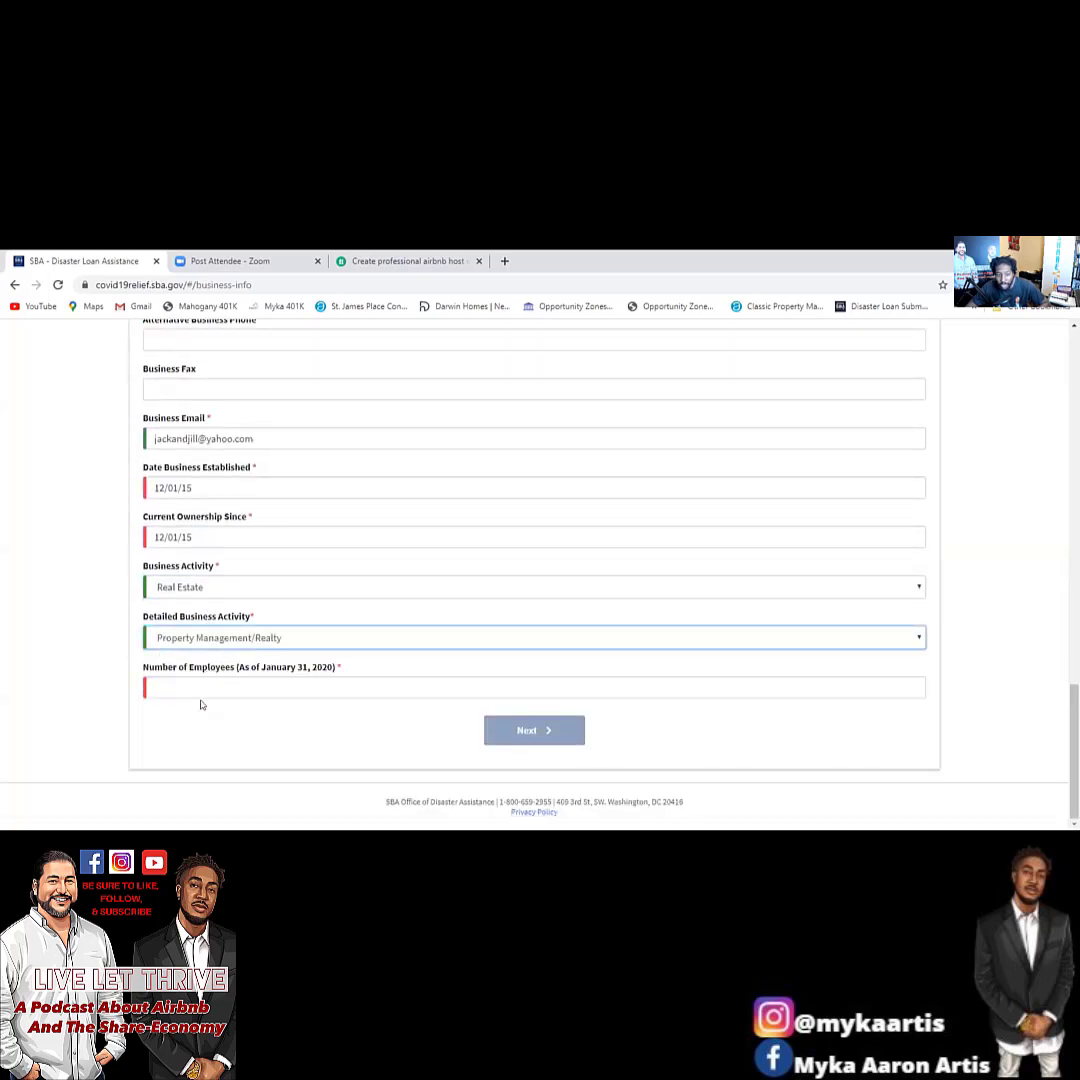
click(199, 683)
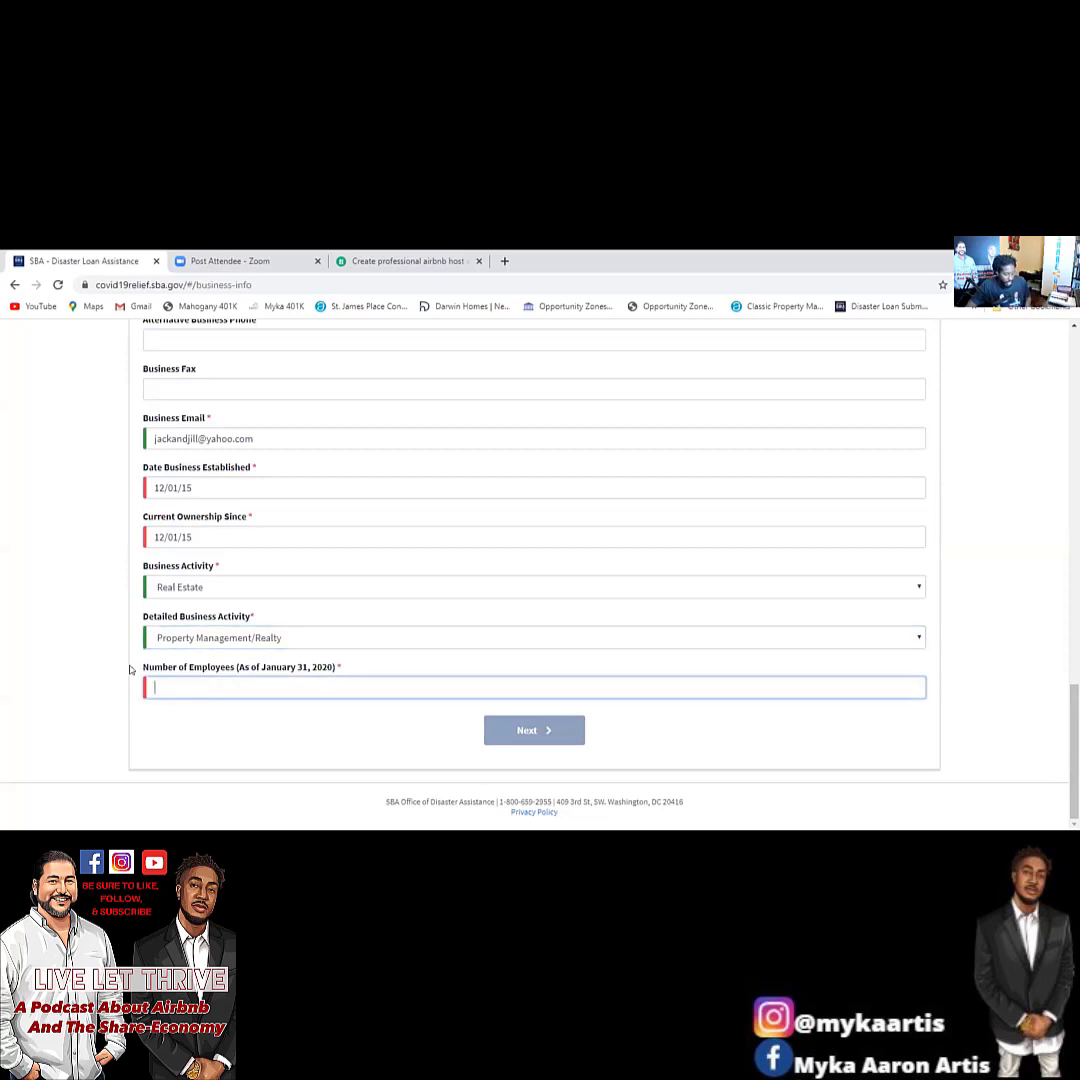
text(2)
Change both business dates from 12/01/15 to 05/12/2016.
click(198, 489)
click(121, 502)
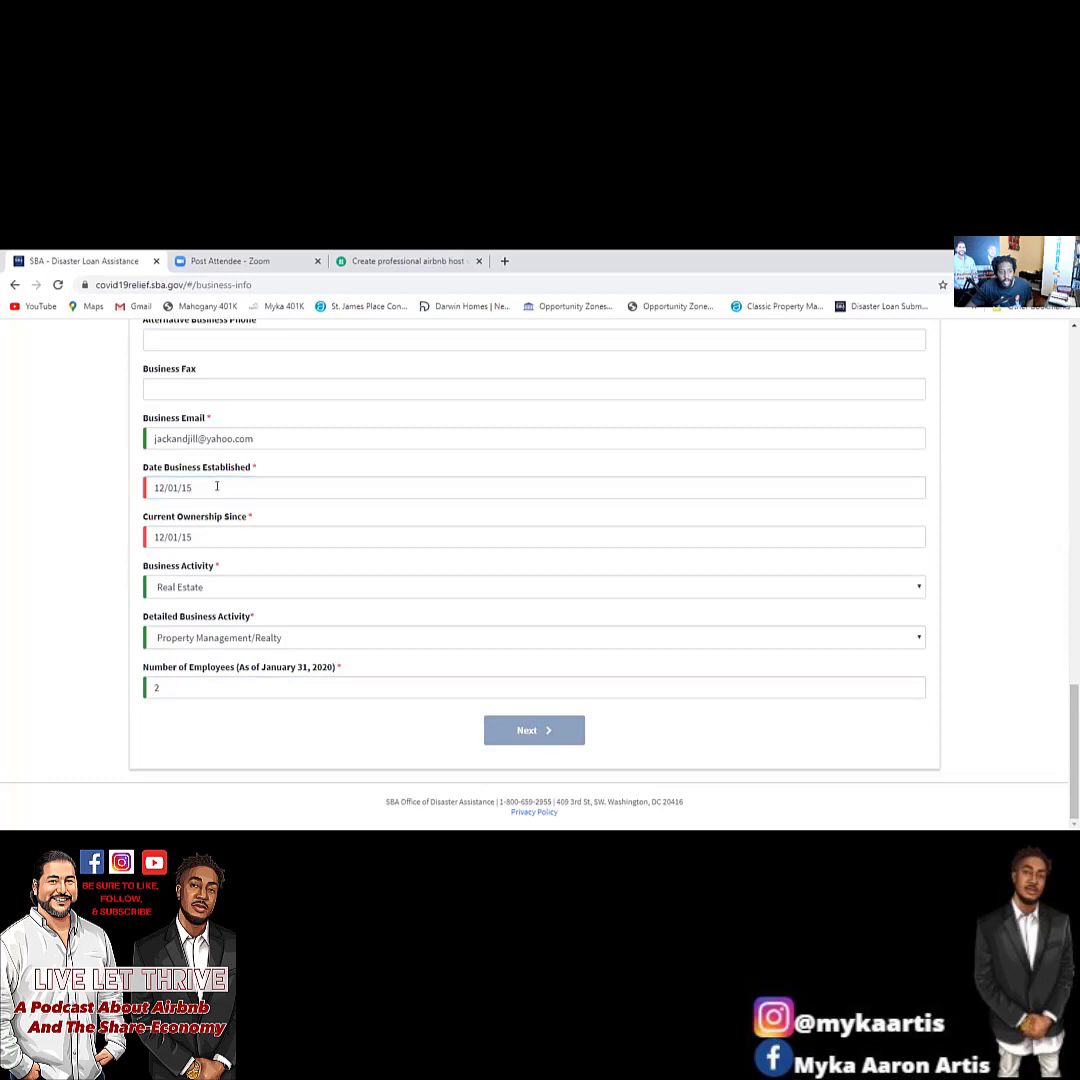
triple_click(217, 487)
text(12/01)
key(BackSpace)
key(BackSpace)
key(BackSpace)
key(BackSpace)
key(BackSpace)
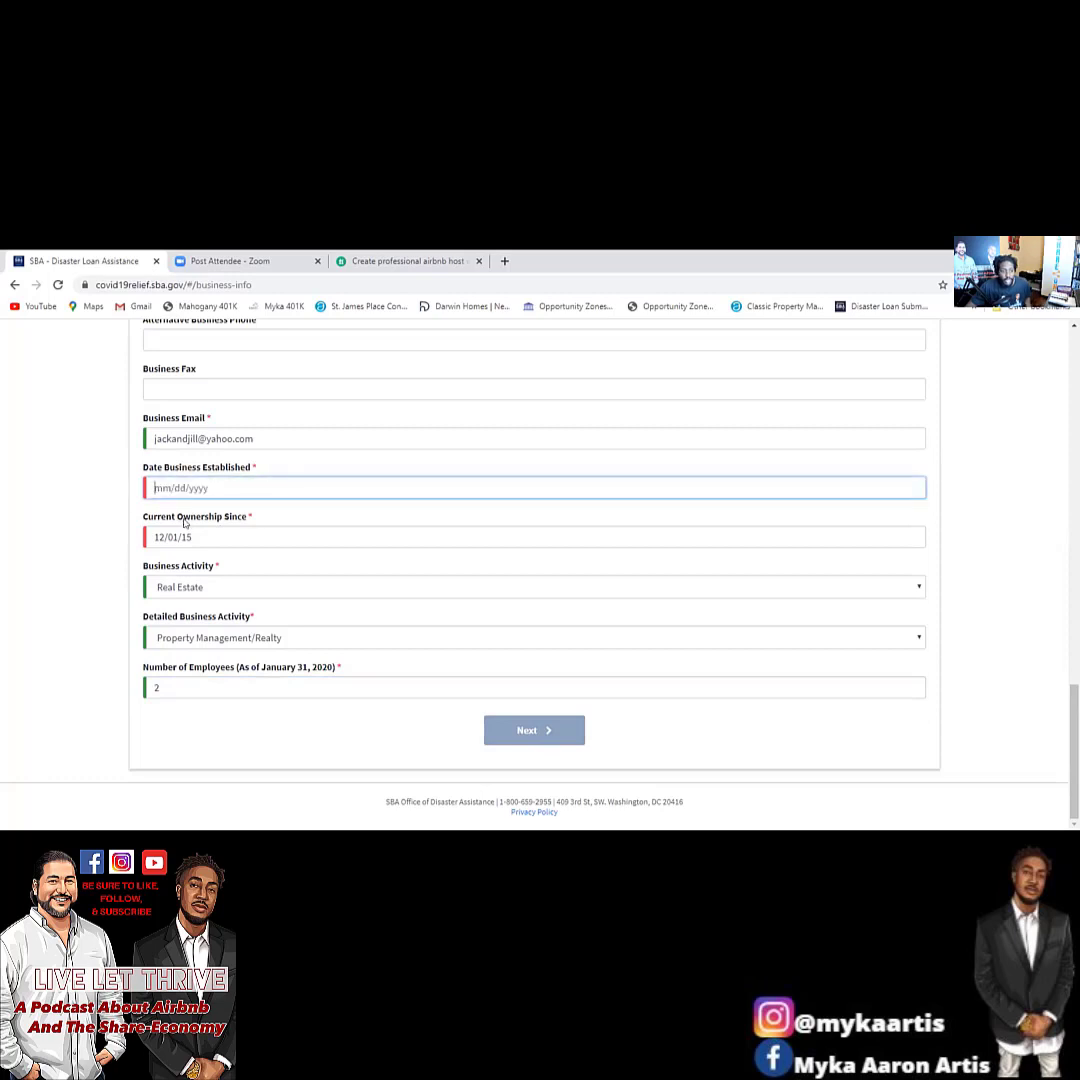
text(05)
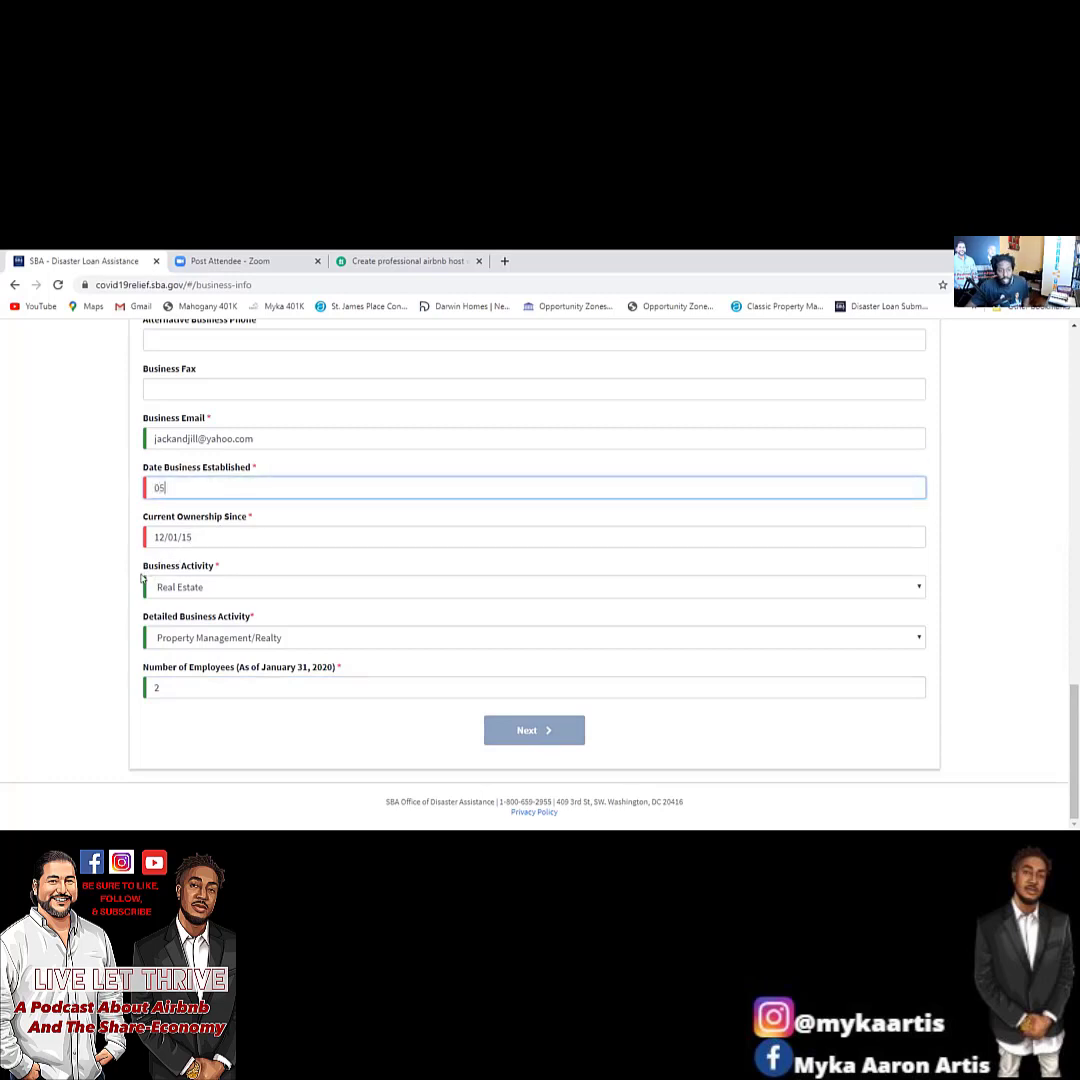
text(/12/2016)
key(Tab)
text(05)
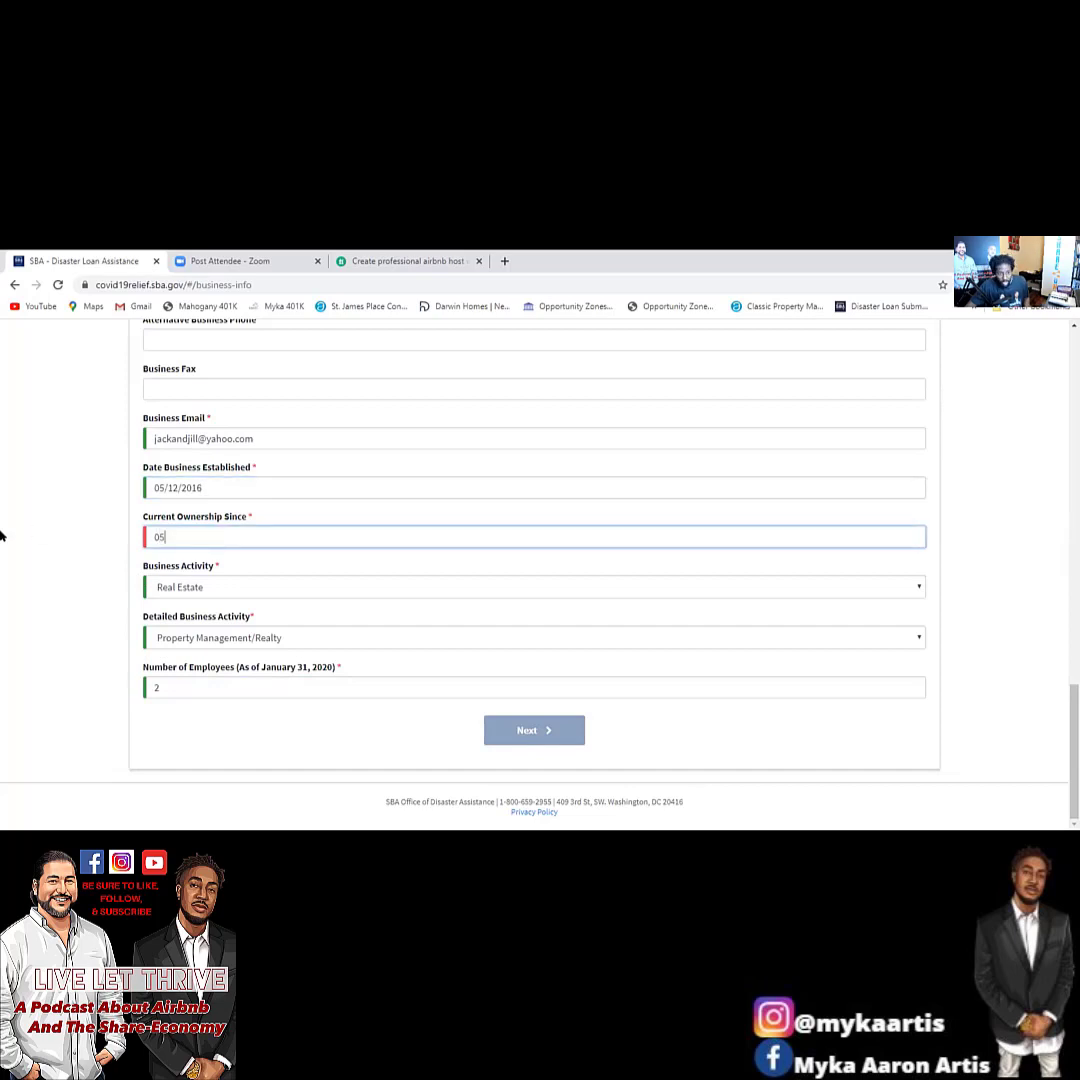
text(/12/2016)
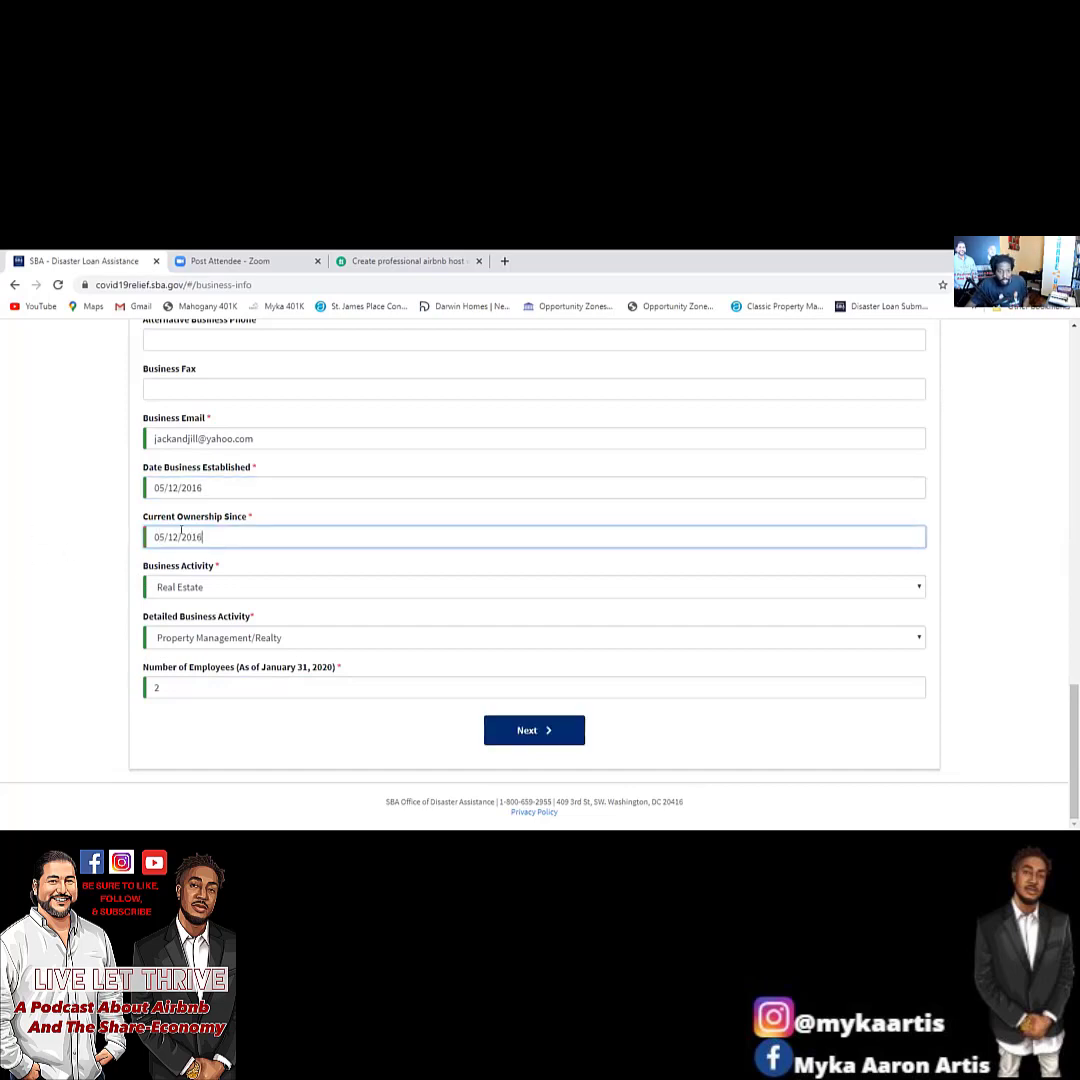
click(205, 487)
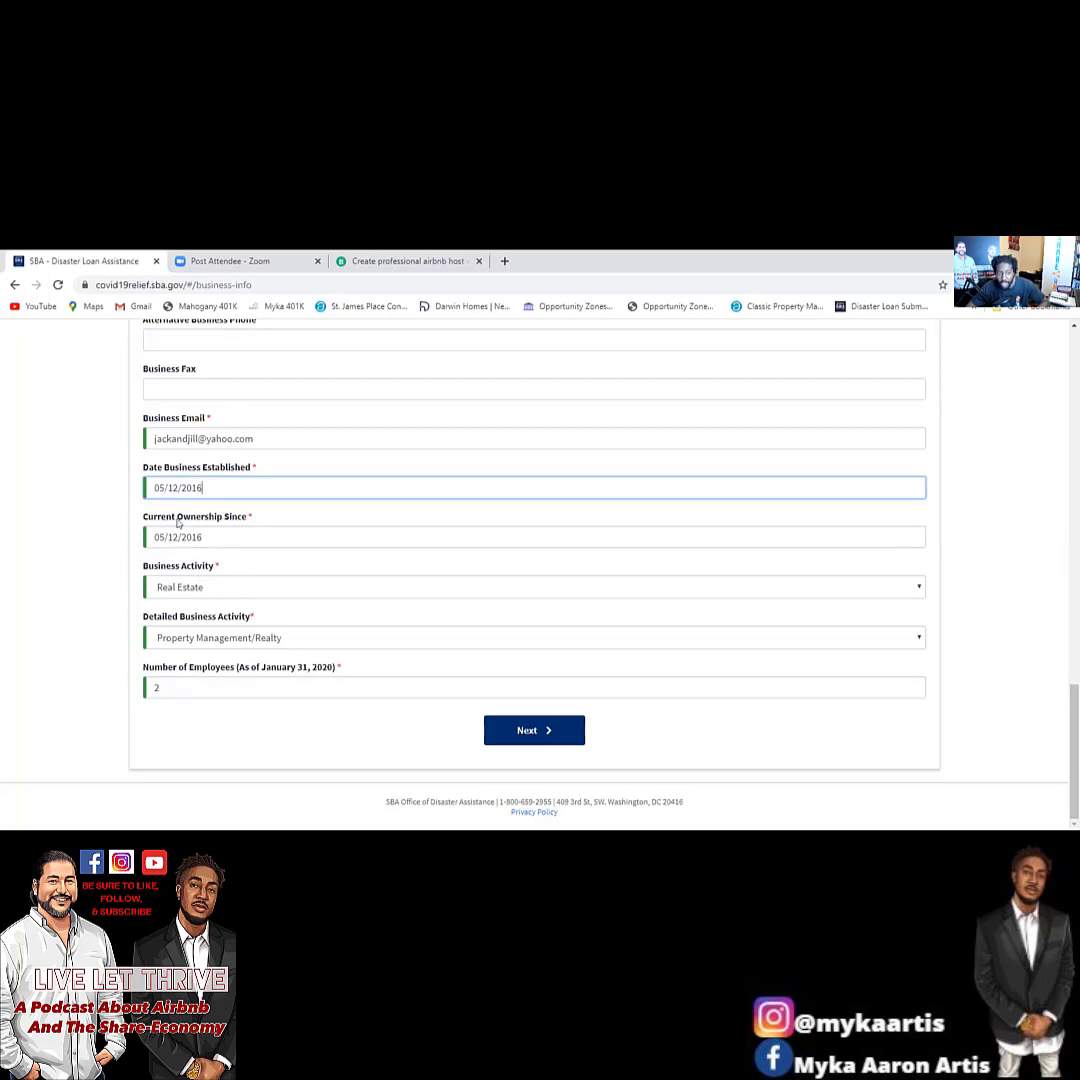
On the owners step, answer Yes to being owned by a business entity.
click(505, 733)
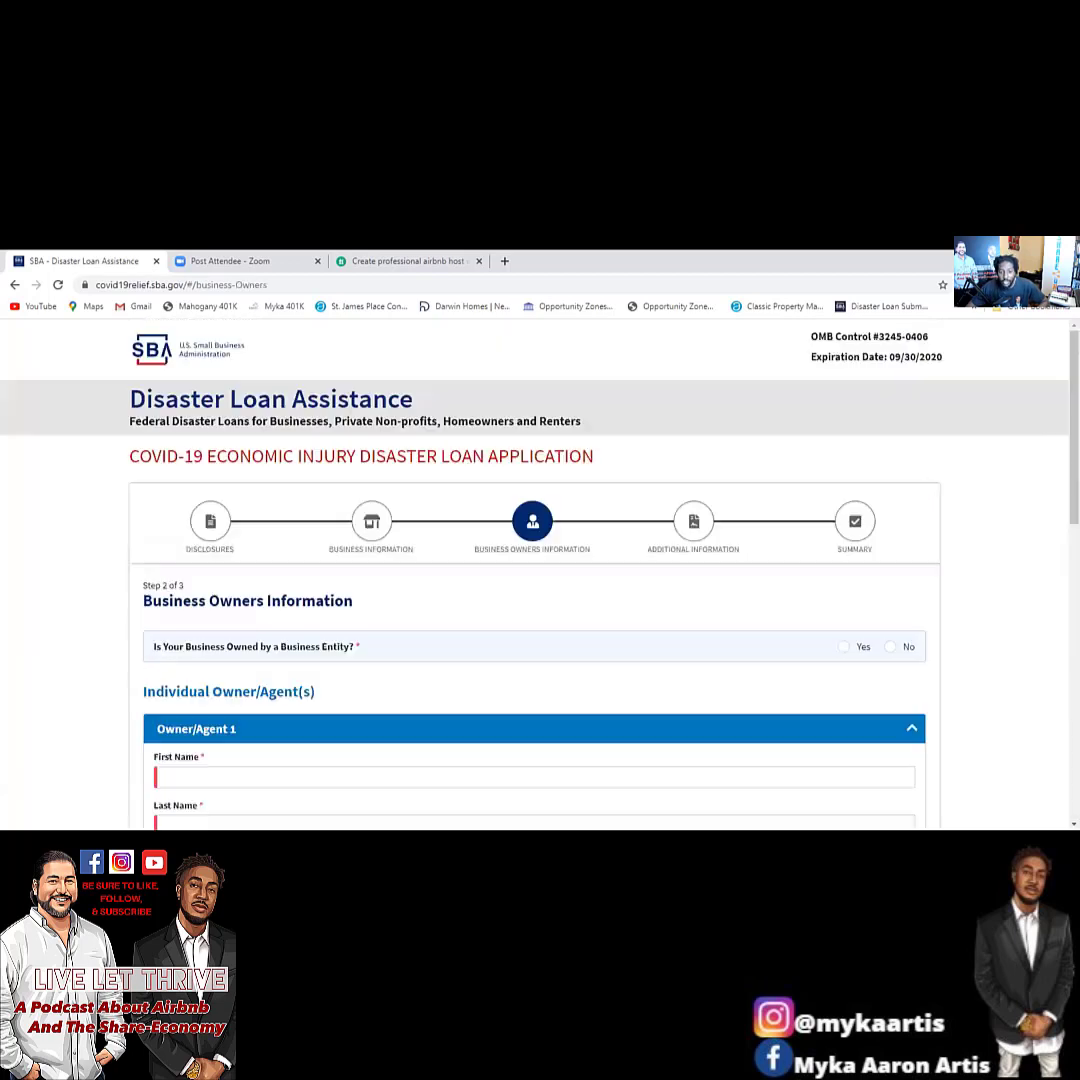
scroll(376, 610, down, 3)
scroll(350, 612, up, 2)
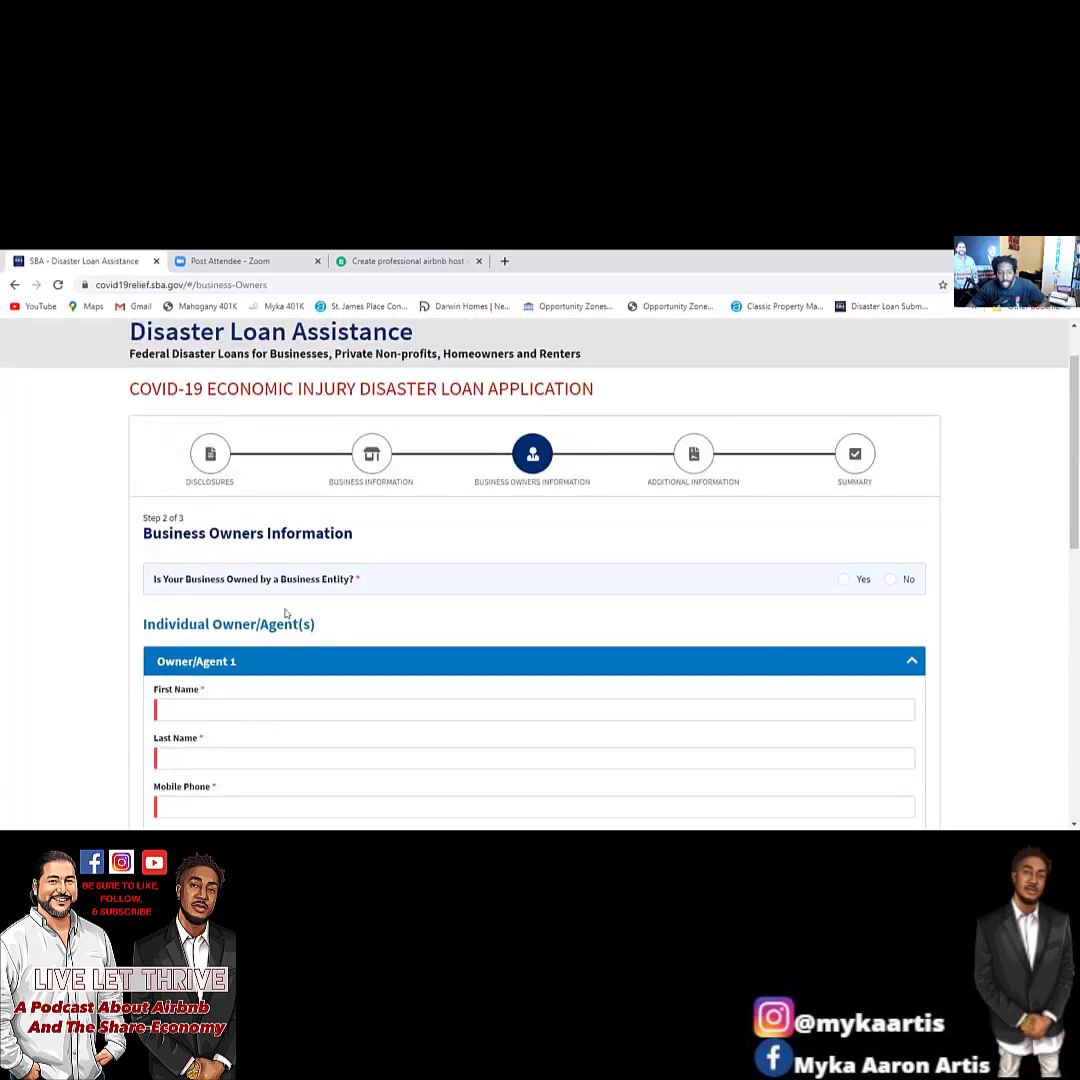
click(844, 580)
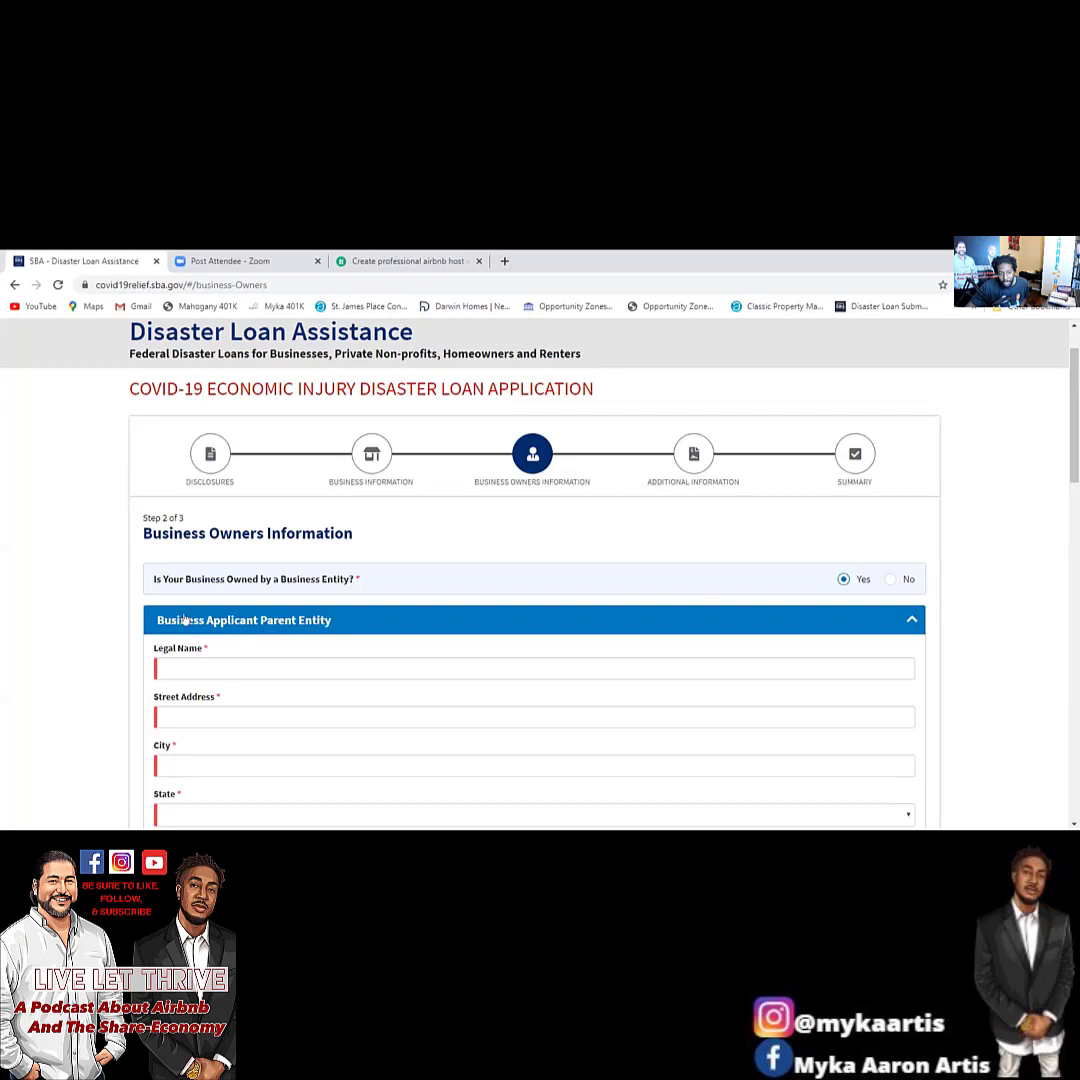
click(230, 665)
scroll(266, 668, down, 15)
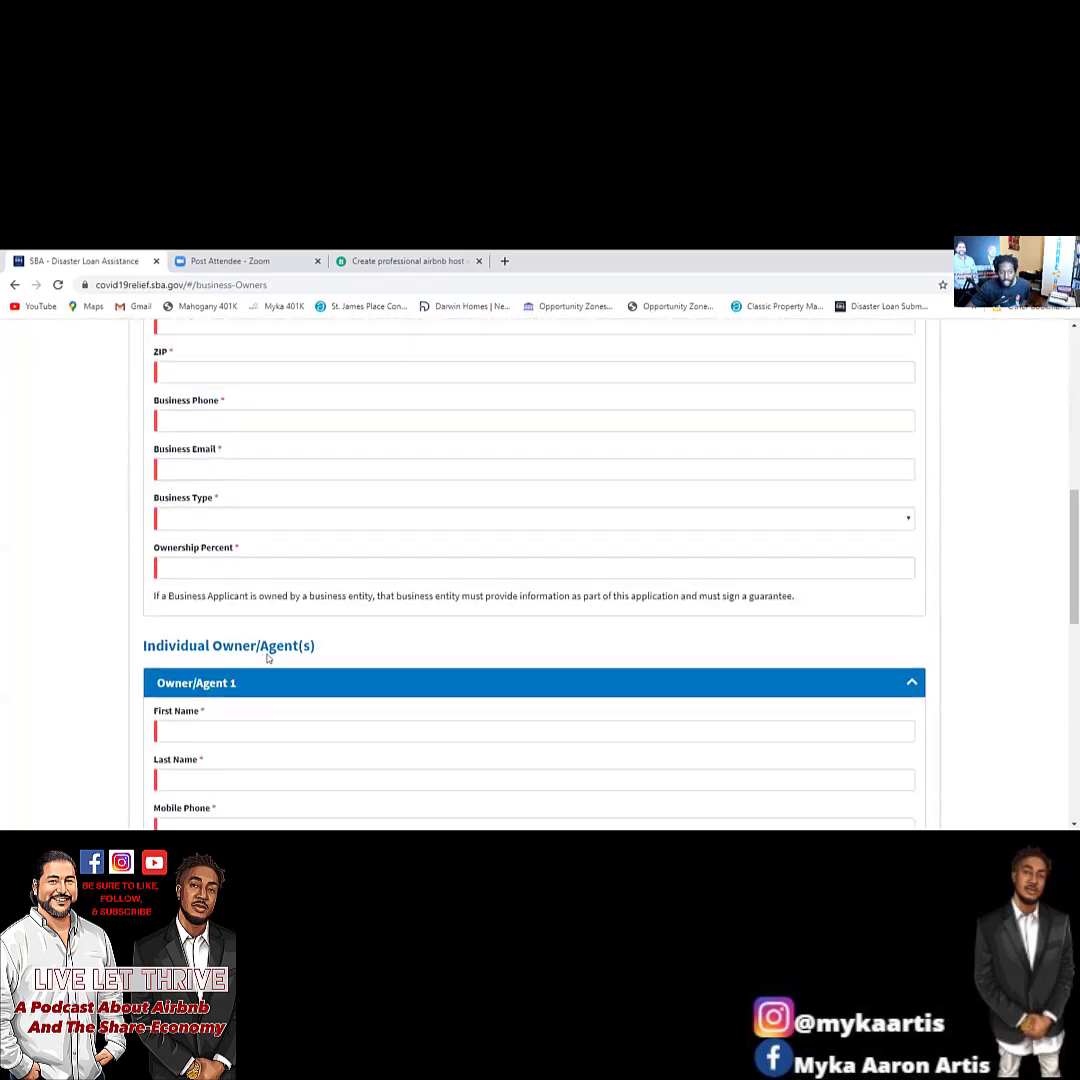
scroll(282, 705, up, 15)
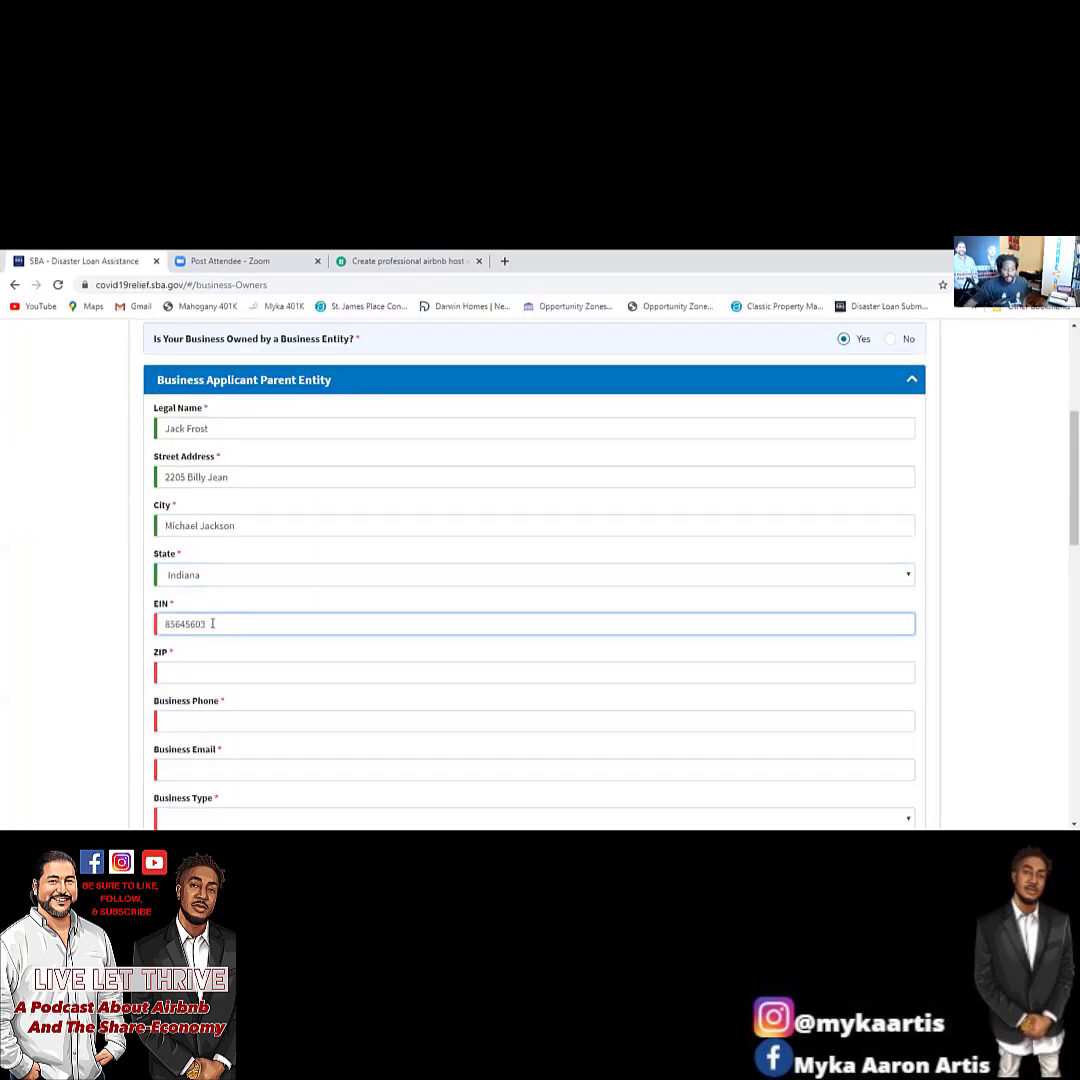
Enter the parent entity's ZIP, phone and e-mail, and set its type to S-Corporation.
click(234, 672)
text(72209)
click(260, 720)
click(407, 768)
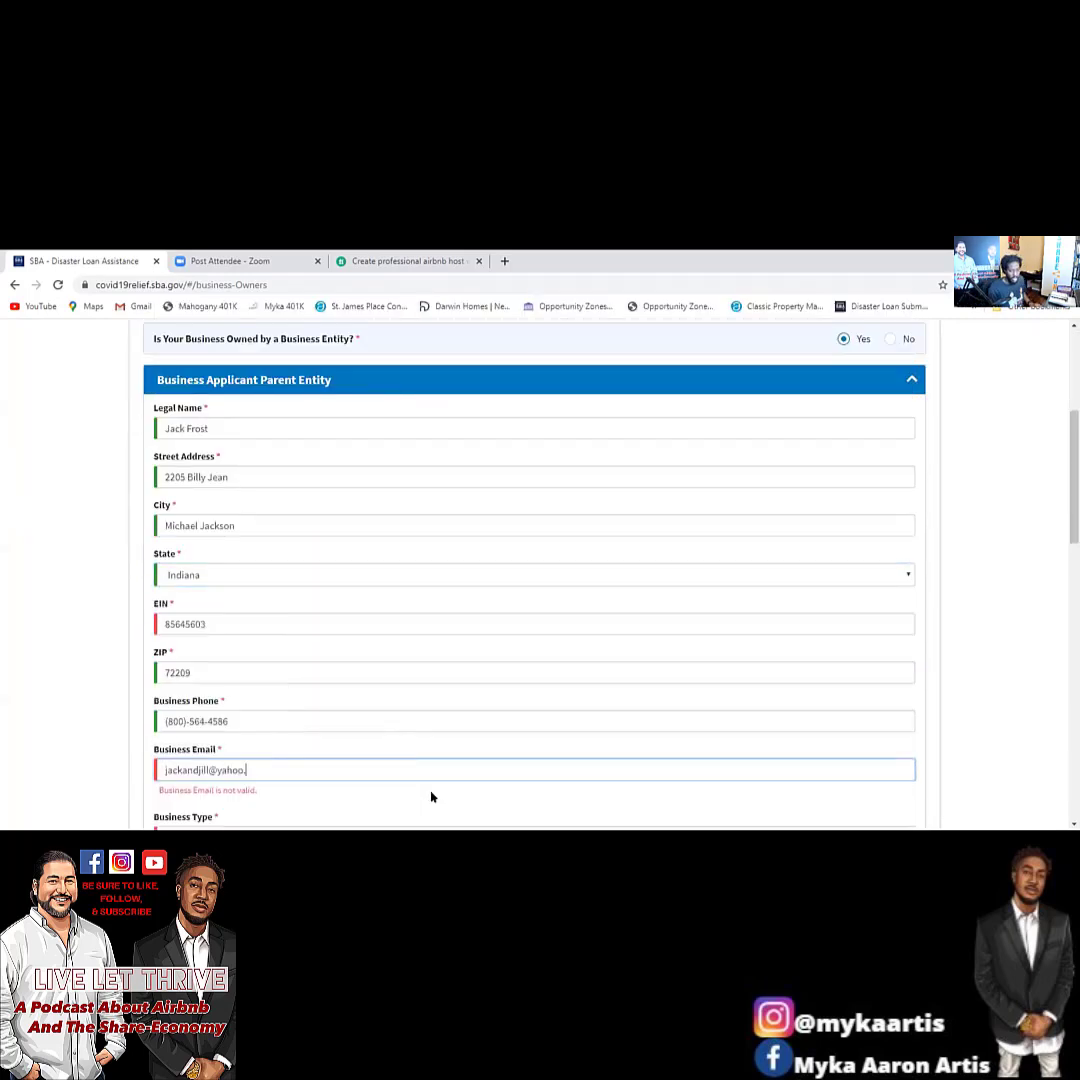
scroll(432, 797, down, 1)
click(390, 680)
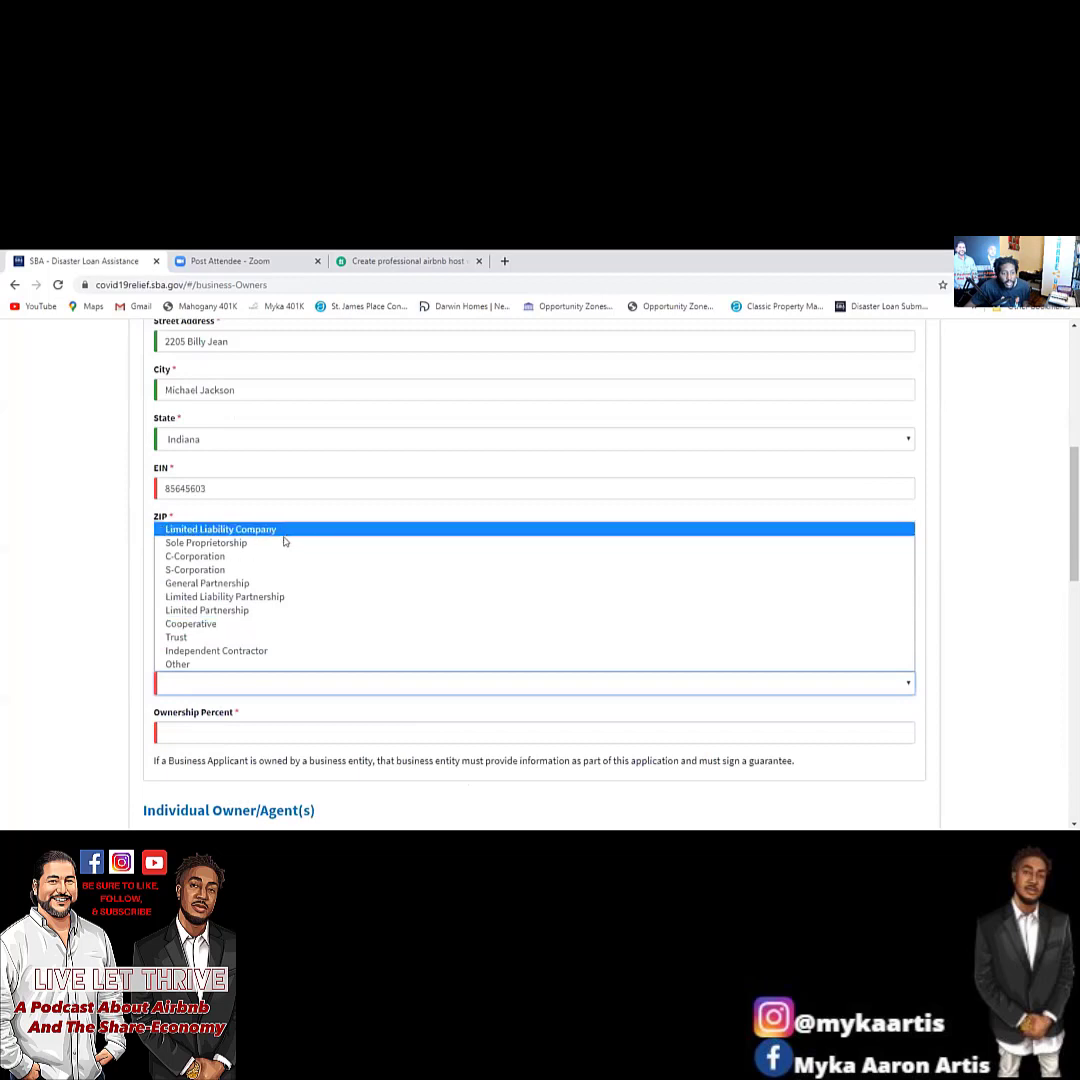
click(284, 569)
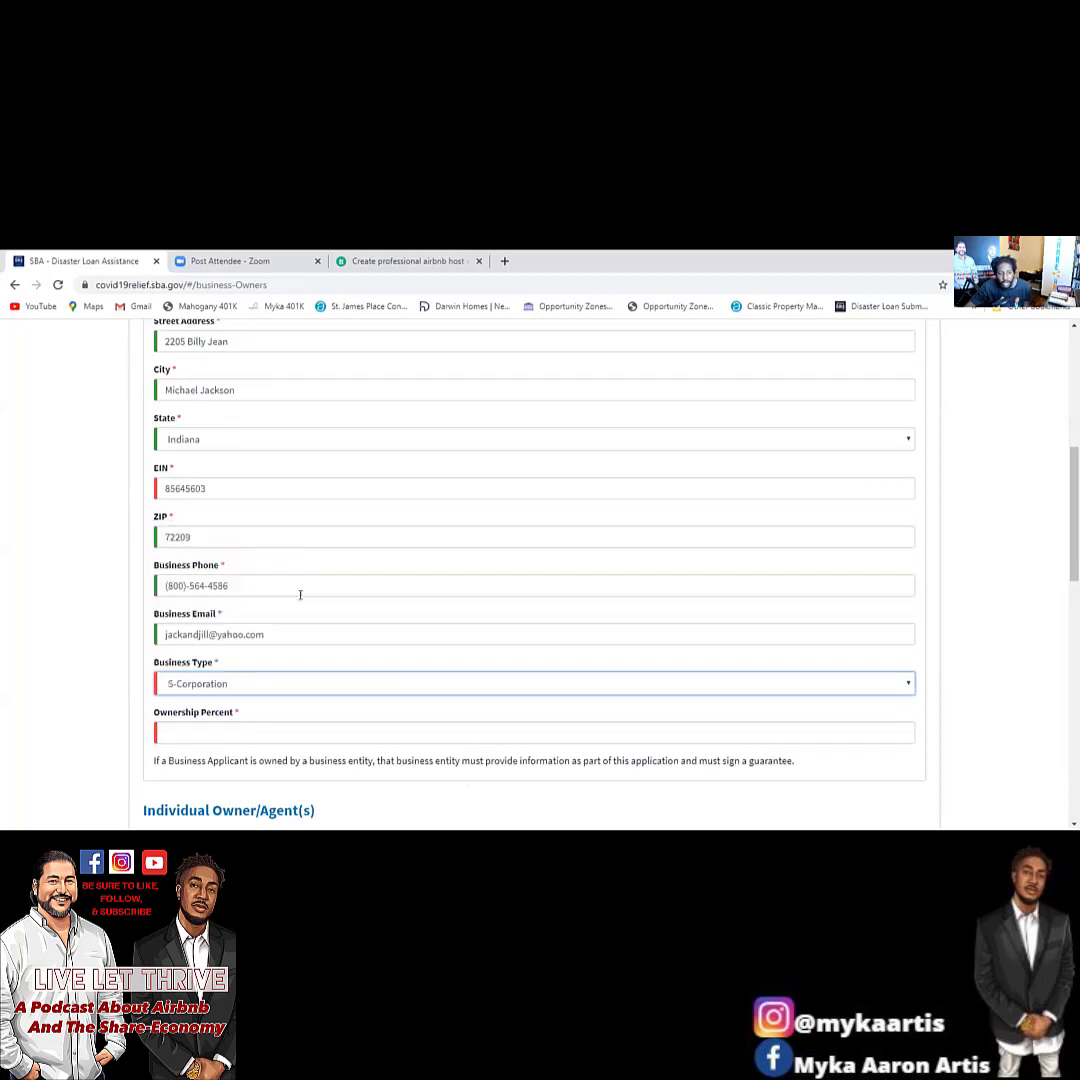
click(279, 736)
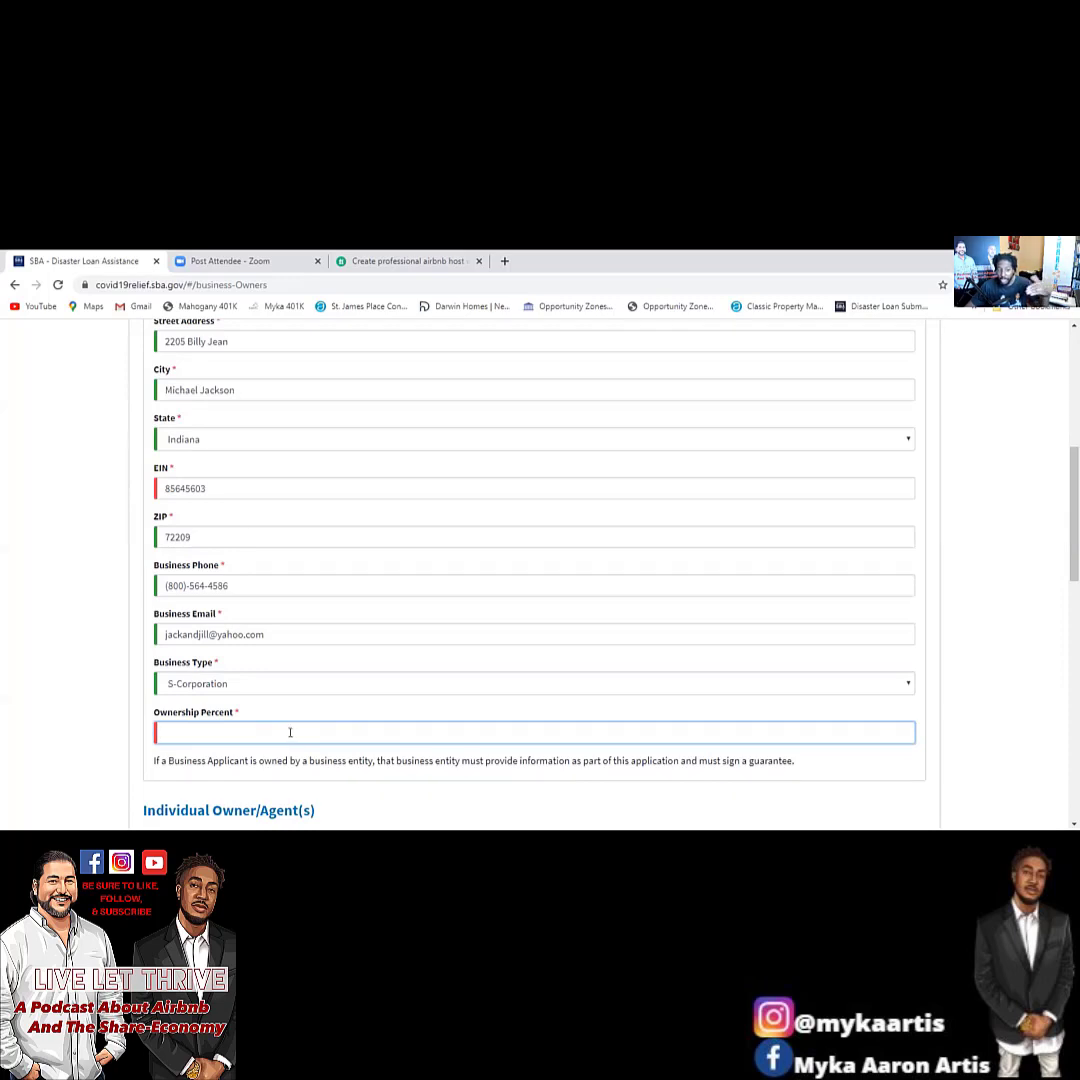
Enter 100 percent for the parent entity, then Owner 1's name, phone and CEO title.
text(100)
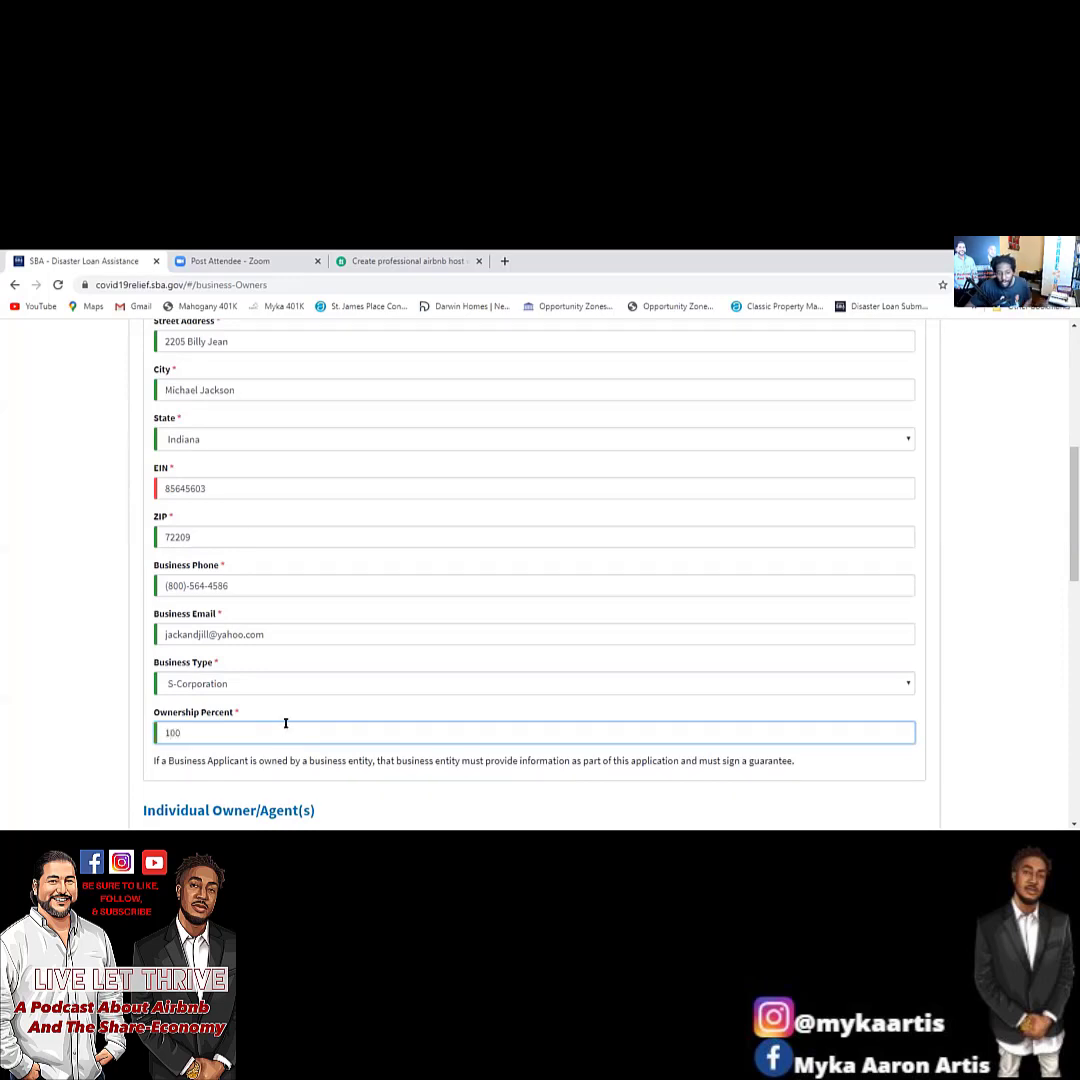
scroll(291, 720, down, 3)
click(212, 622)
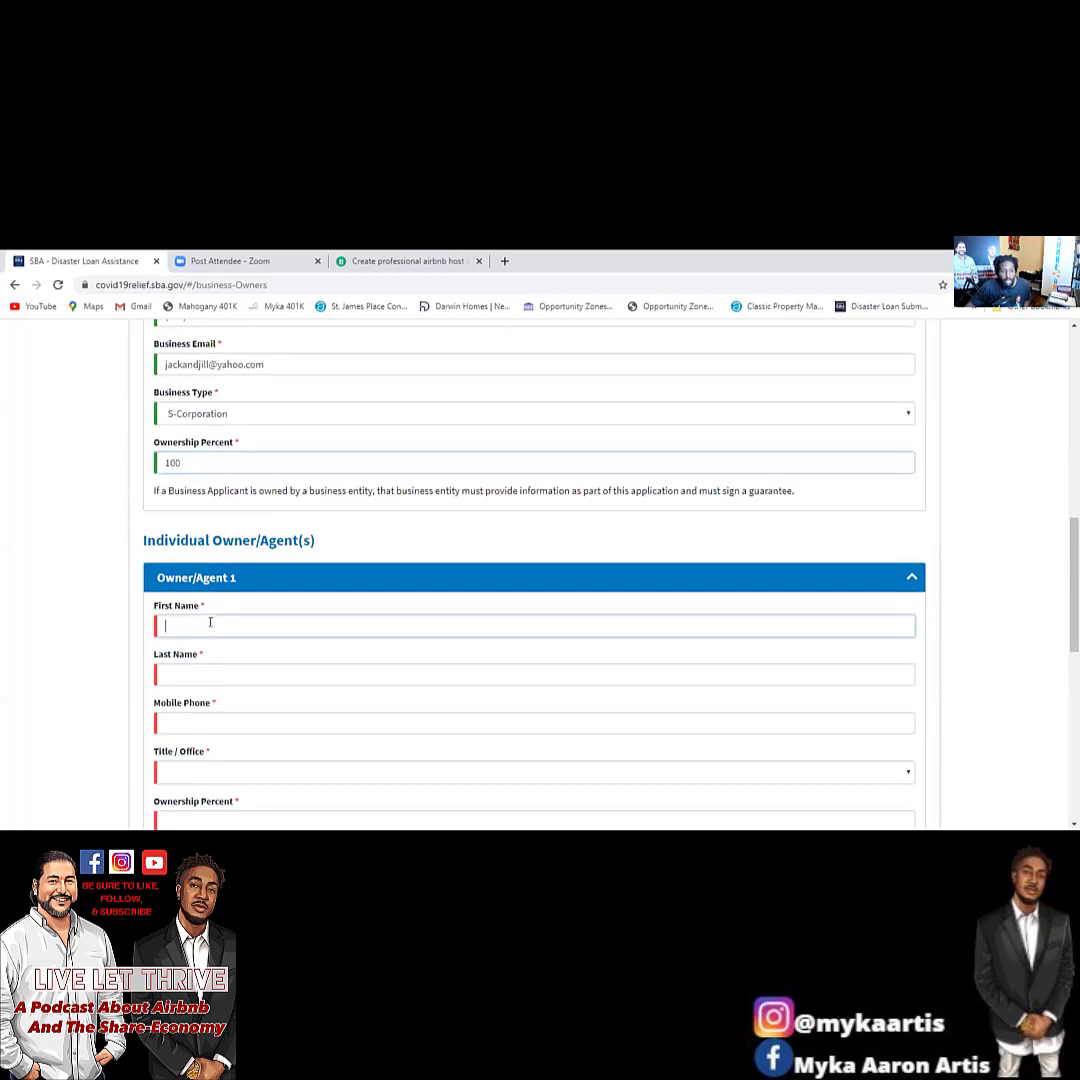
text(Jack)
key(Tab)
text(Frost)
key(Tab)
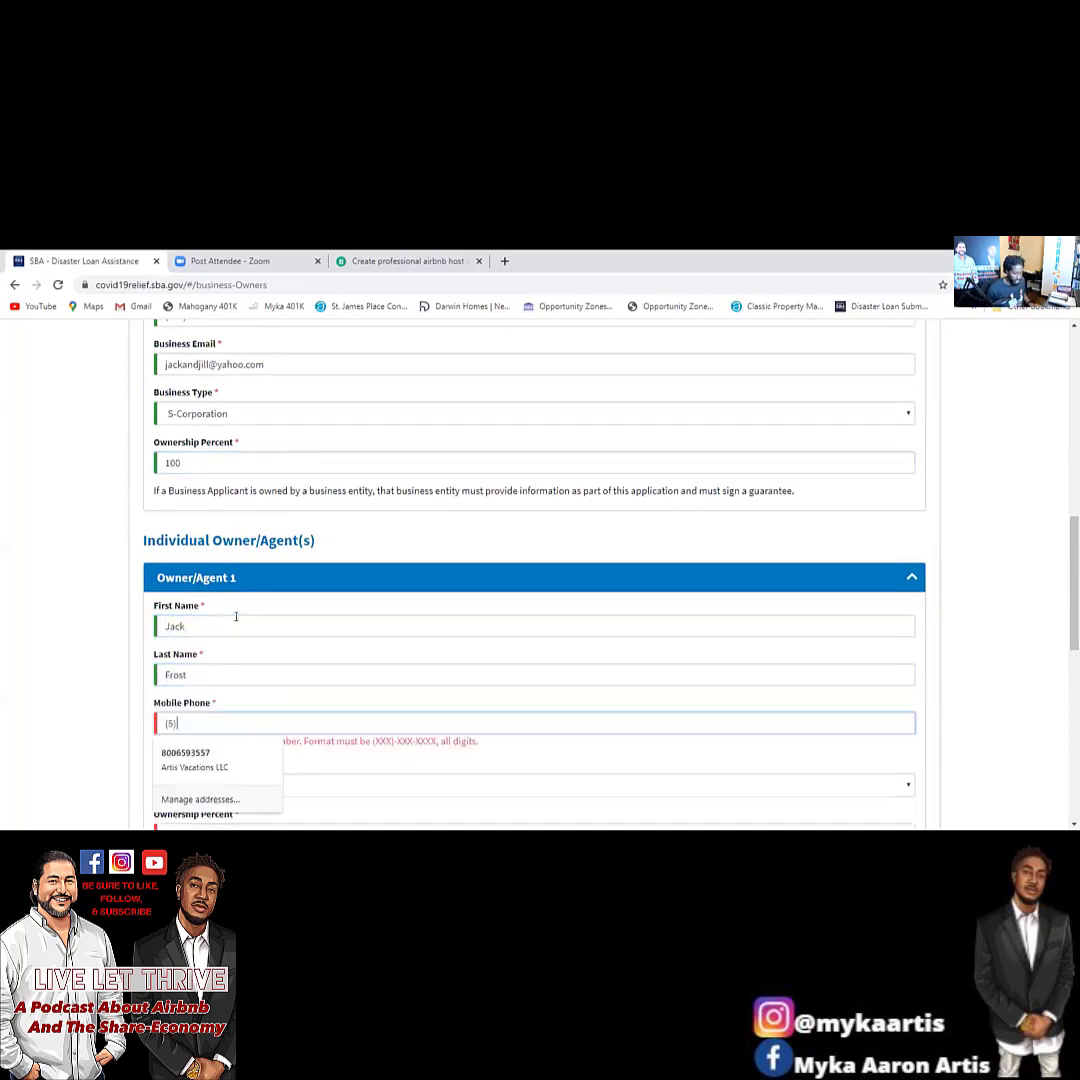
key(Tab)
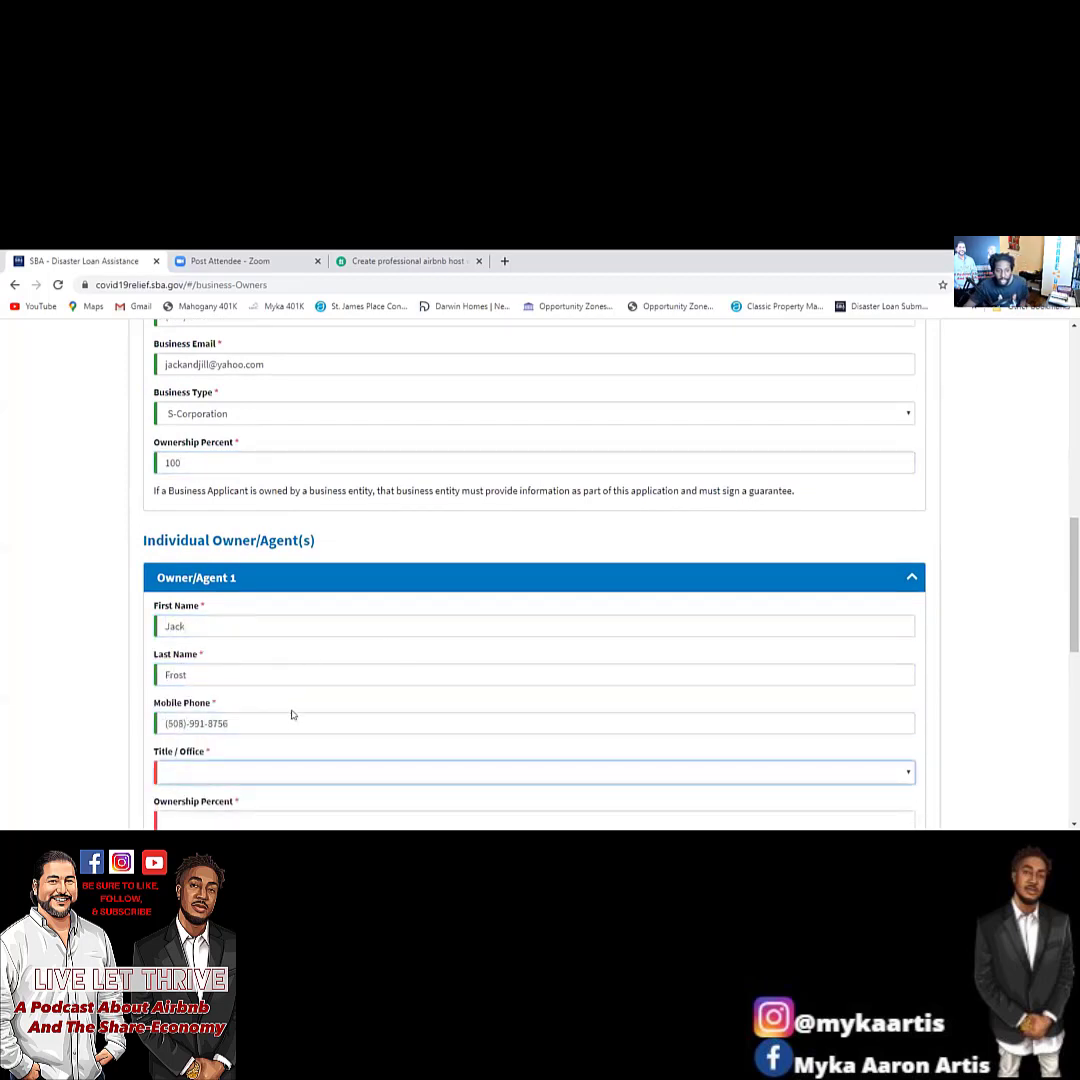
click(266, 779)
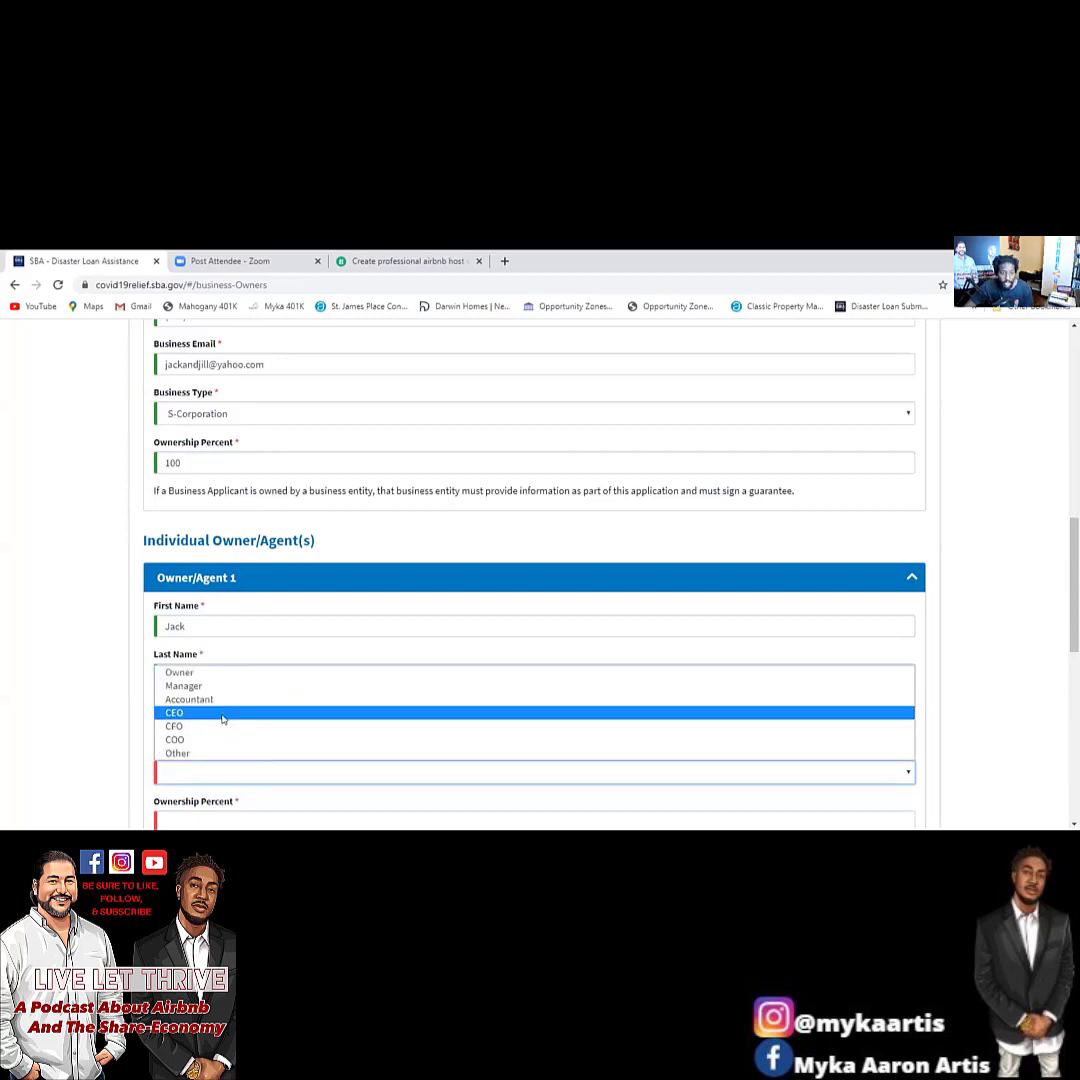
click(224, 712)
Give Owner 1 100 percent ownership and enter their e-mail and SSN.
scroll(240, 600, down, 5)
scroll(220, 590, up, 2)
click(212, 552)
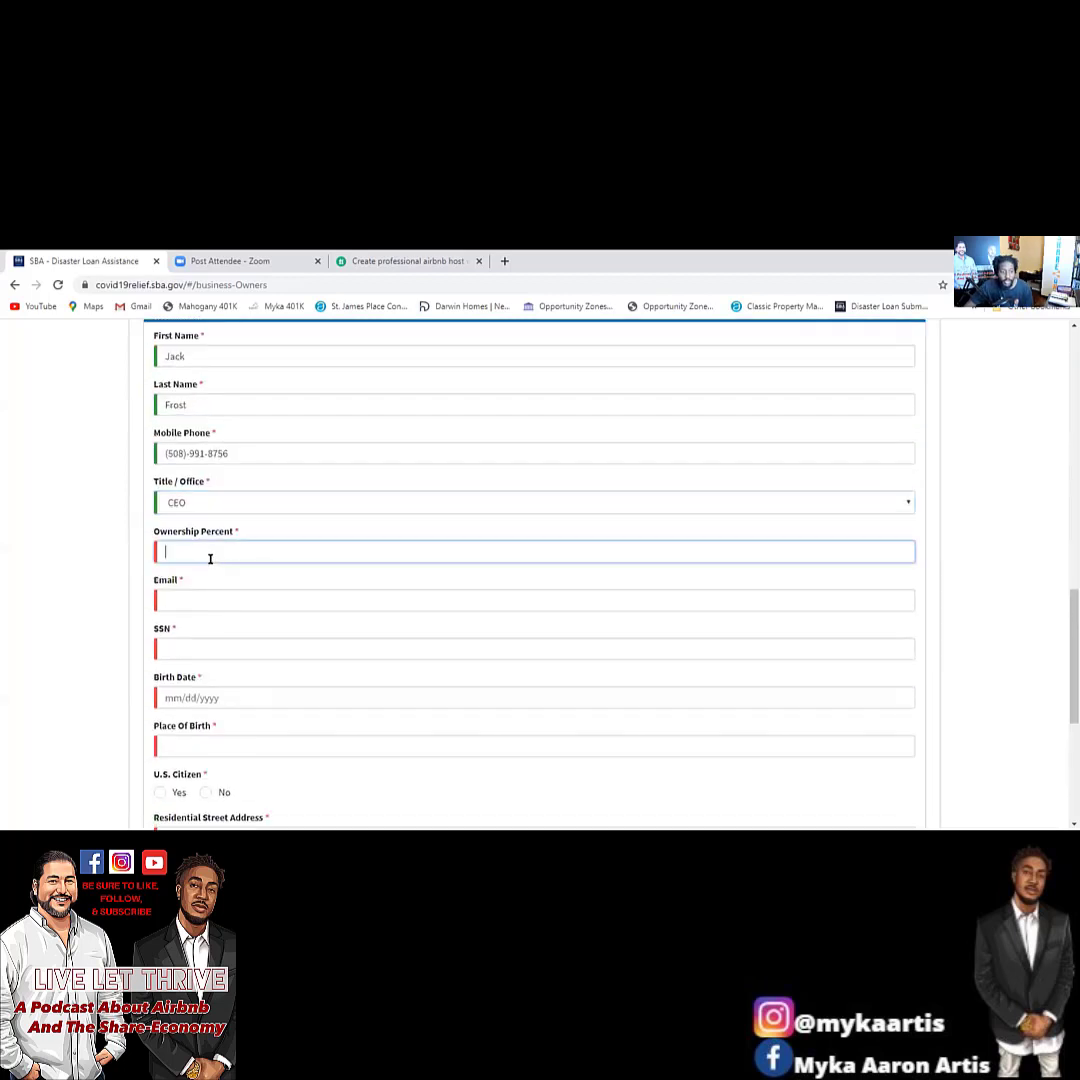
text(100)
click(200, 598)
text(jackandjill.com)
key(Tab)
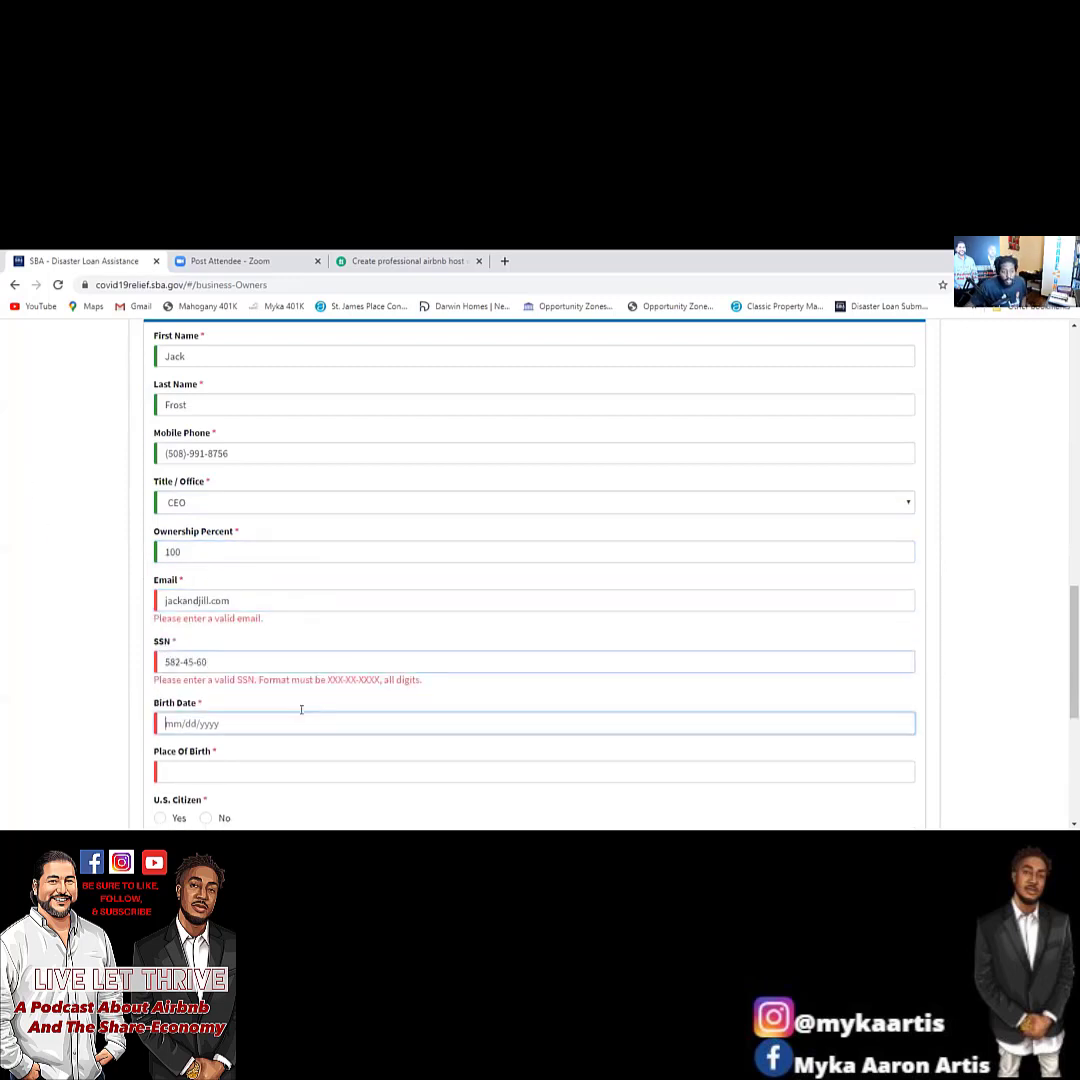
Enter the owner's birth date and place of birth, and mark them a U.S. citizen.
click(196, 723)
text(01/12)
text(/1987)
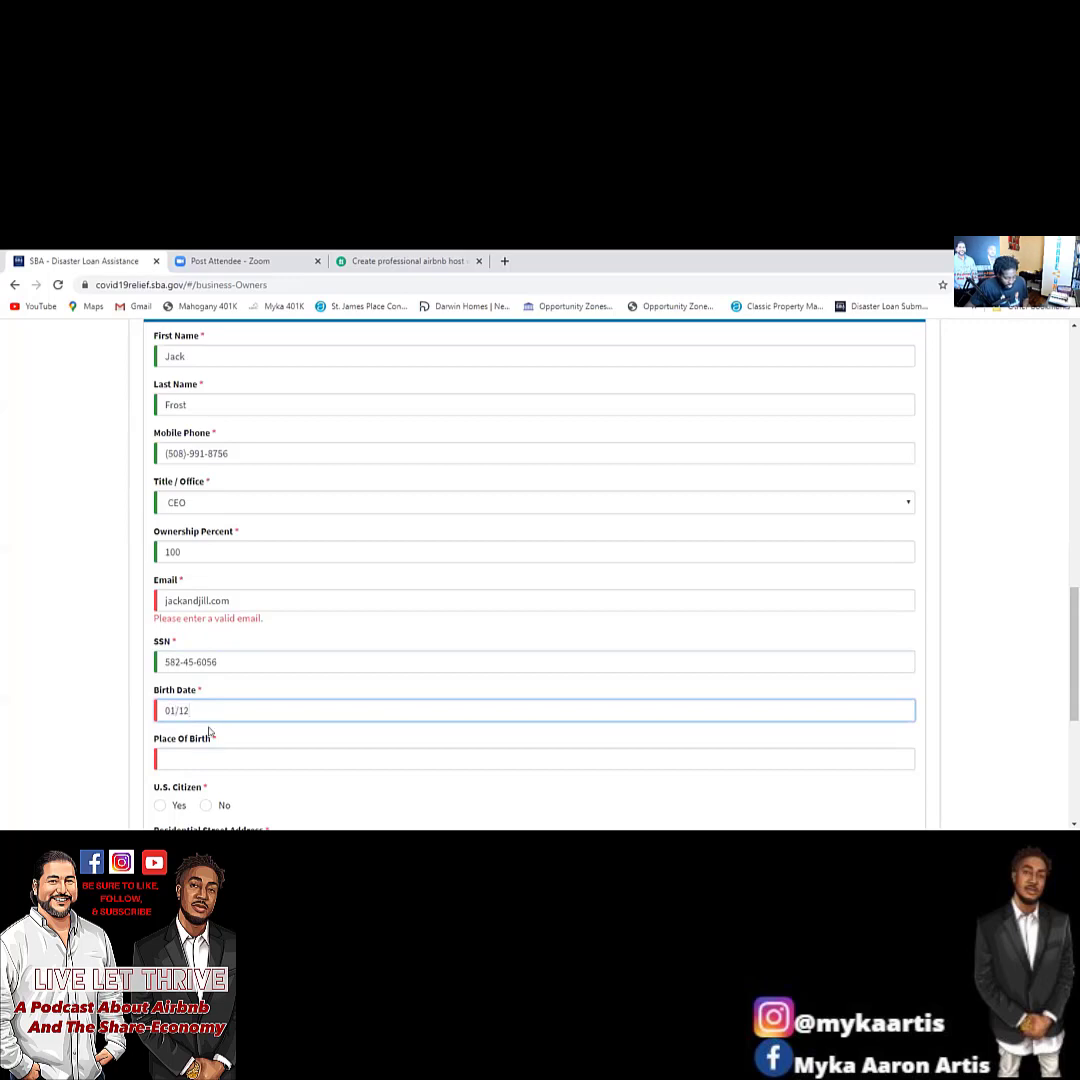
click(265, 760)
text(Chicago)
scroll(199, 465, down, 4)
scroll(199, 465, up, 1)
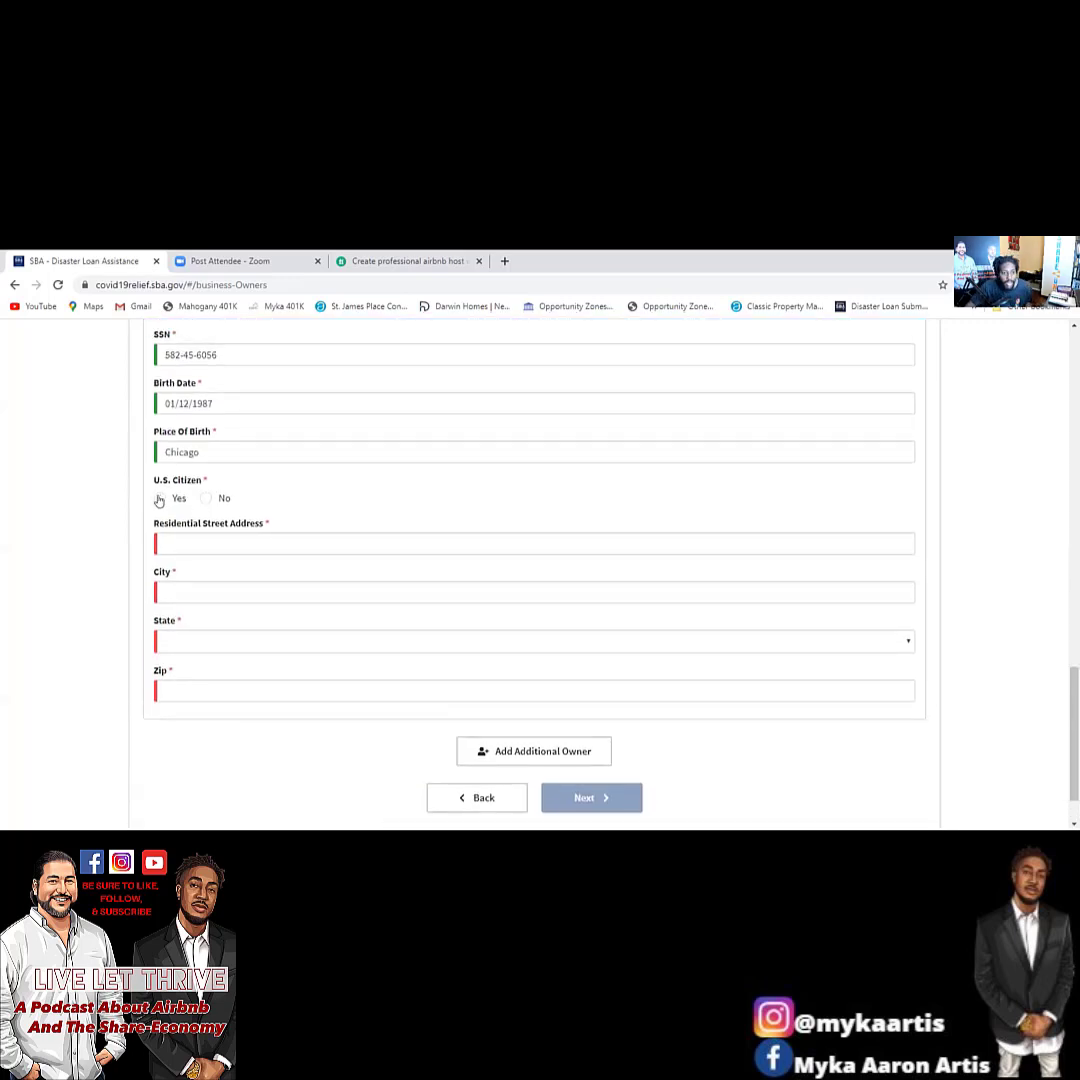
click(160, 497)
Fill in the owner's residential street, city, state and ZIP code.
click(227, 541)
click(295, 571)
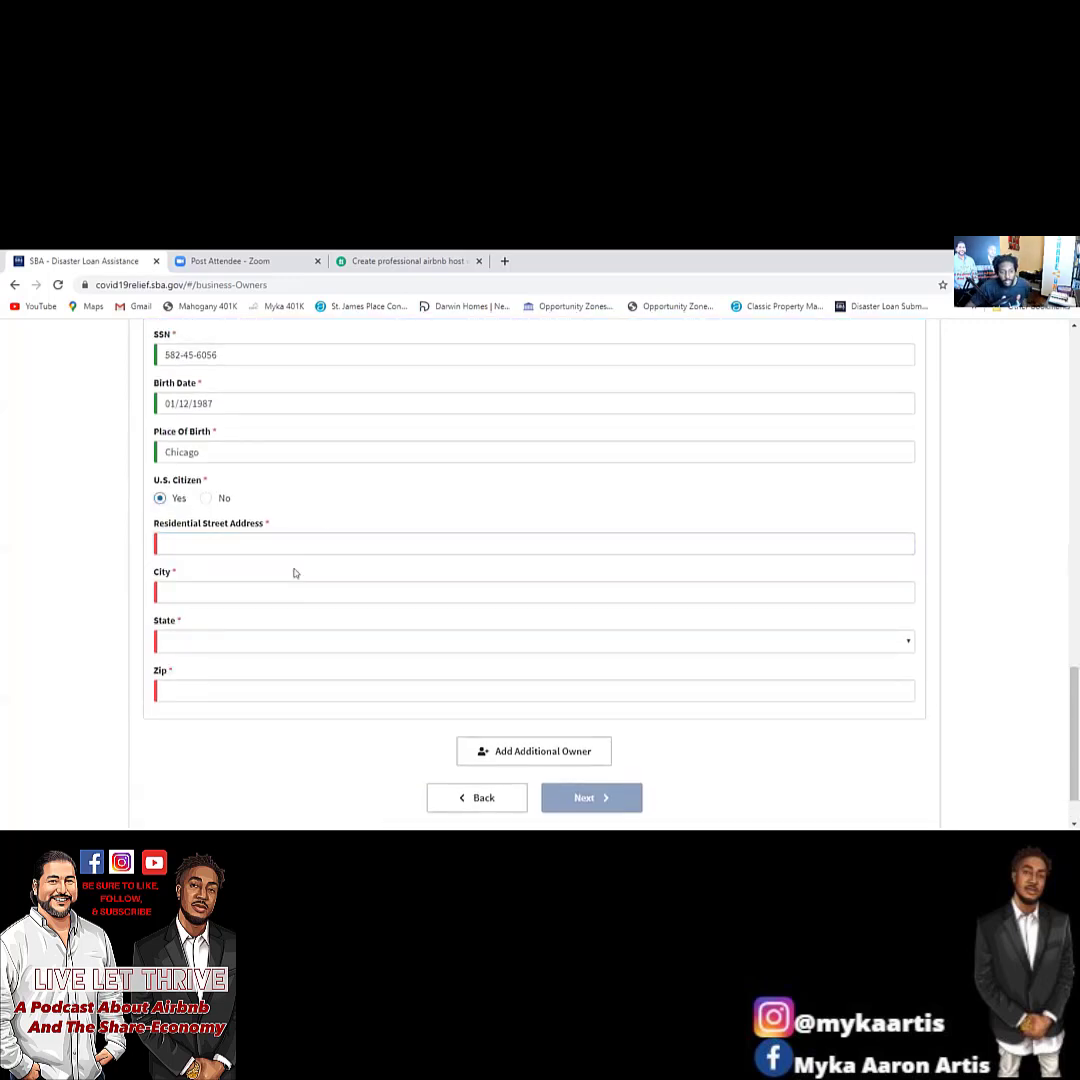
click(292, 546)
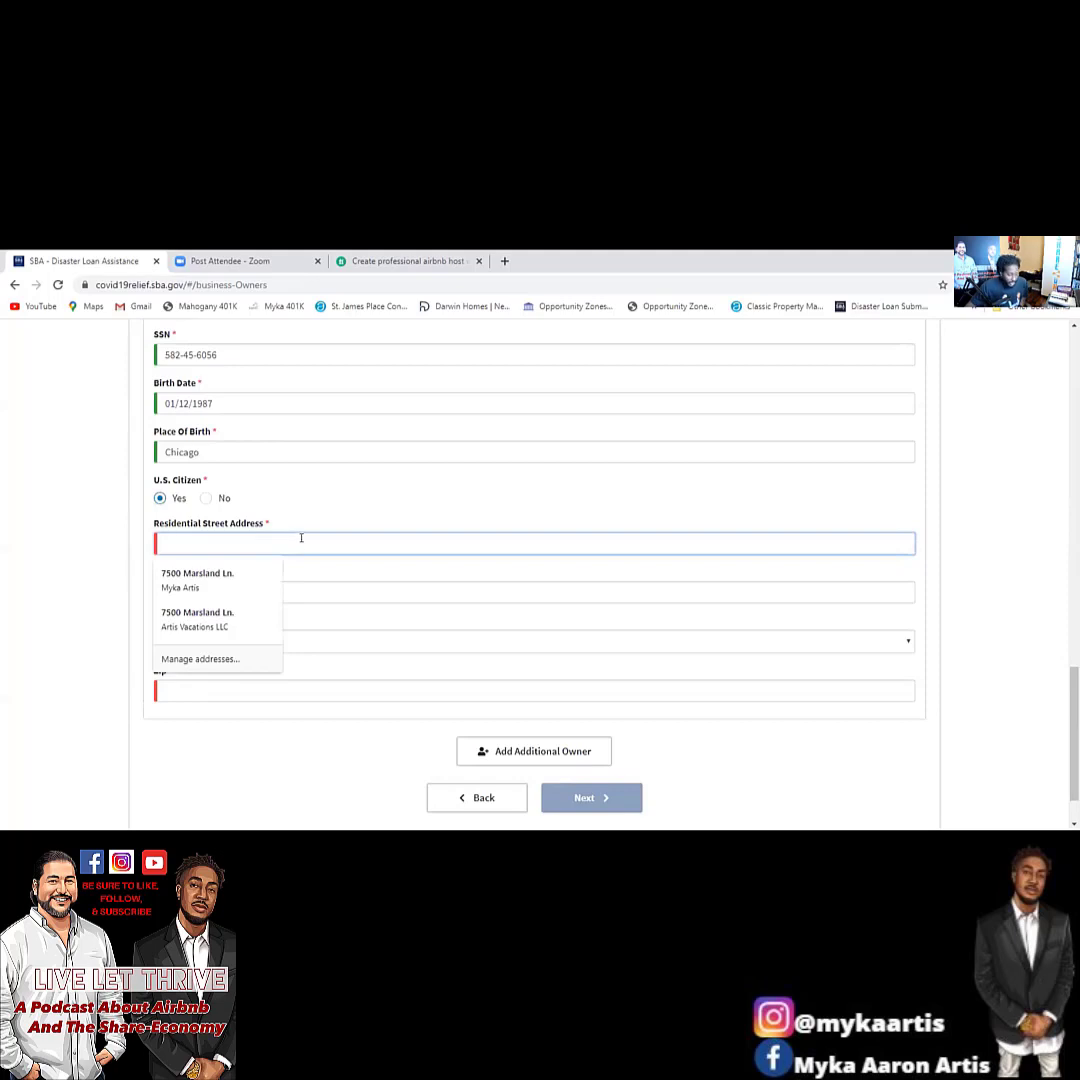
key(Tab)
text(Houston)
key(Tab)
key(t)
key(Tab)
text(75055)
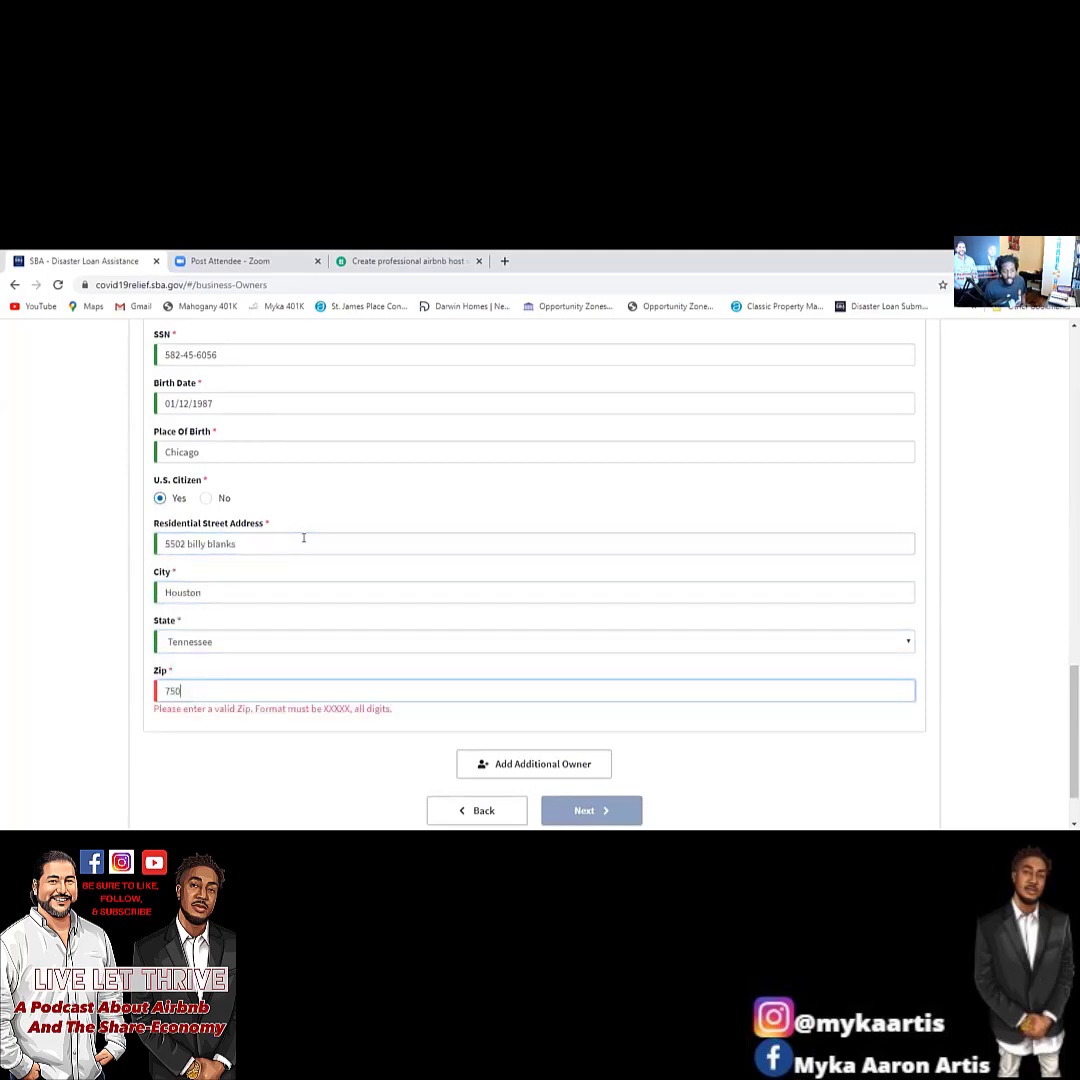
scroll(301, 538, down, 1)
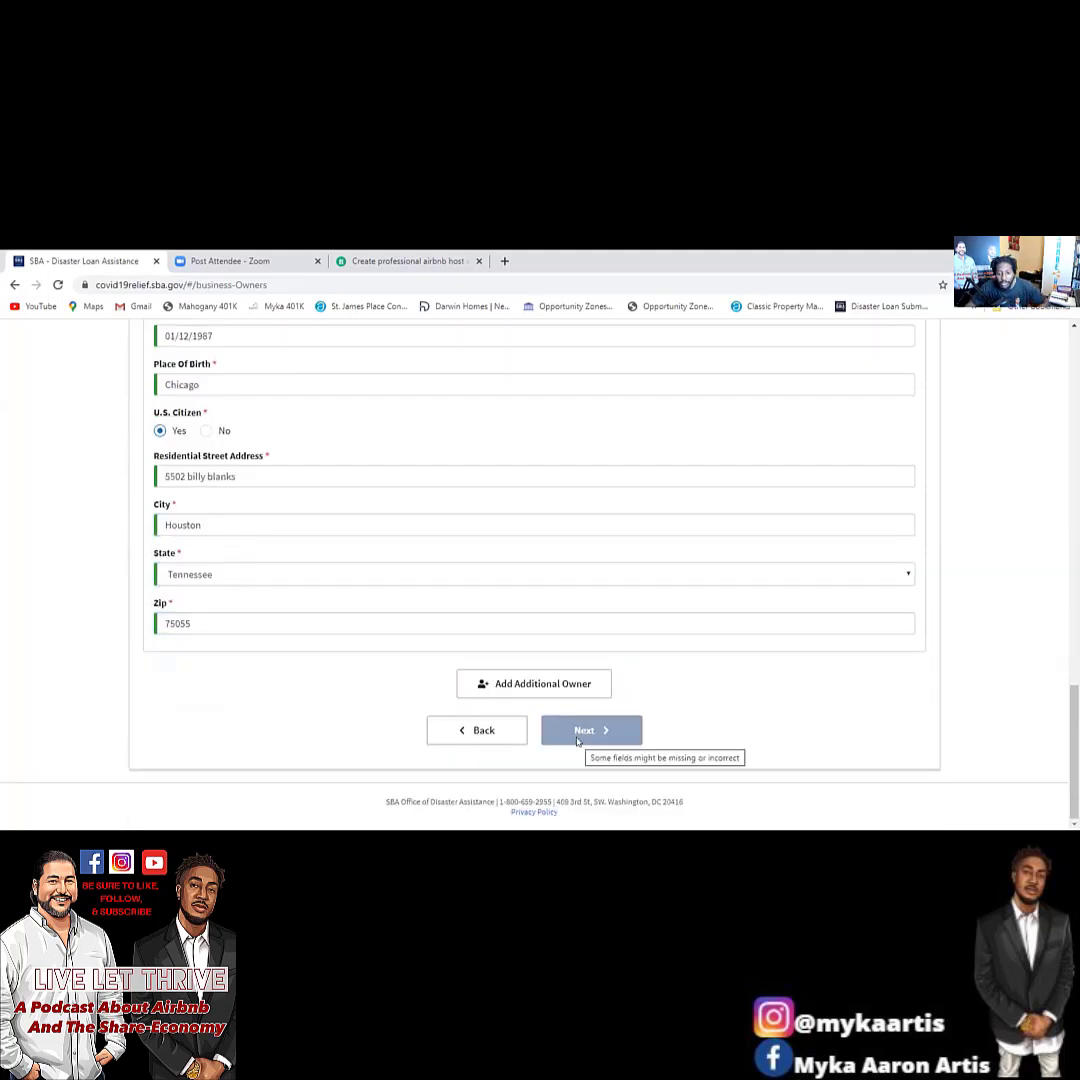
Replace the invalid owner email with a valid yahoo.com email address.
scroll(477, 670, up, 5)
scroll(304, 646, down, 2)
click(274, 557)
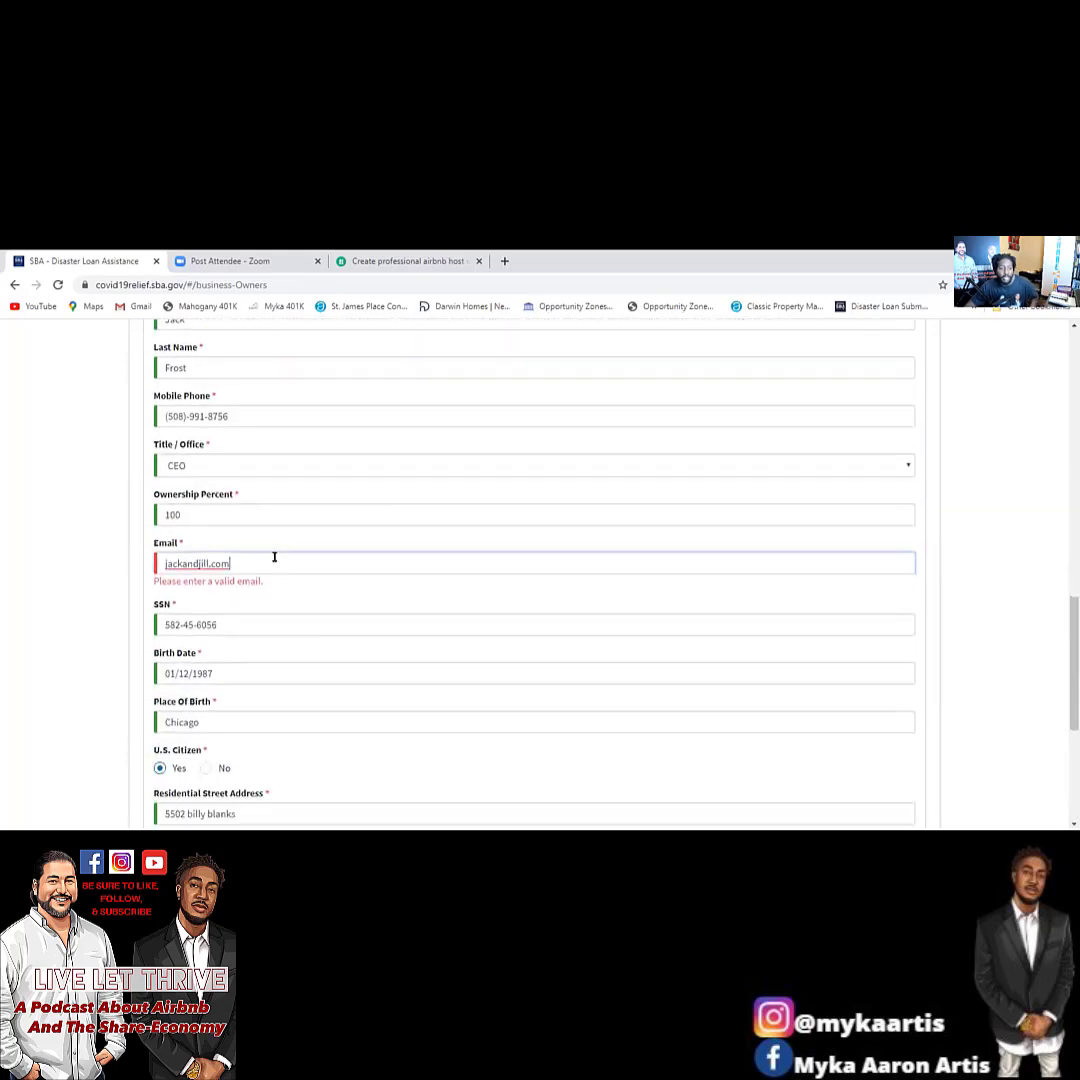
drag(274, 557, 2, 511)
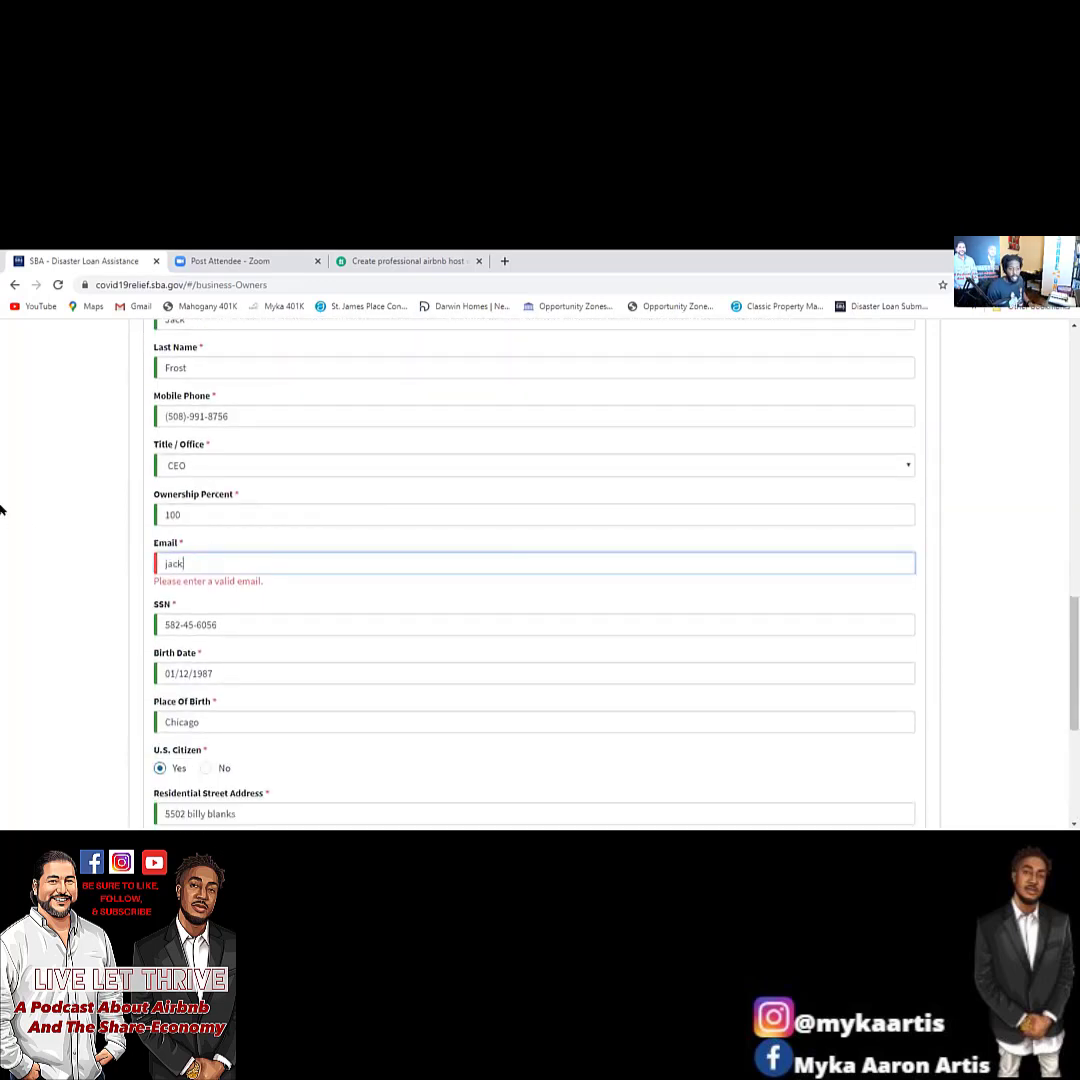
Add the missing digit to the parent entity's EIN so it validates.
scroll(186, 511, up, 1)
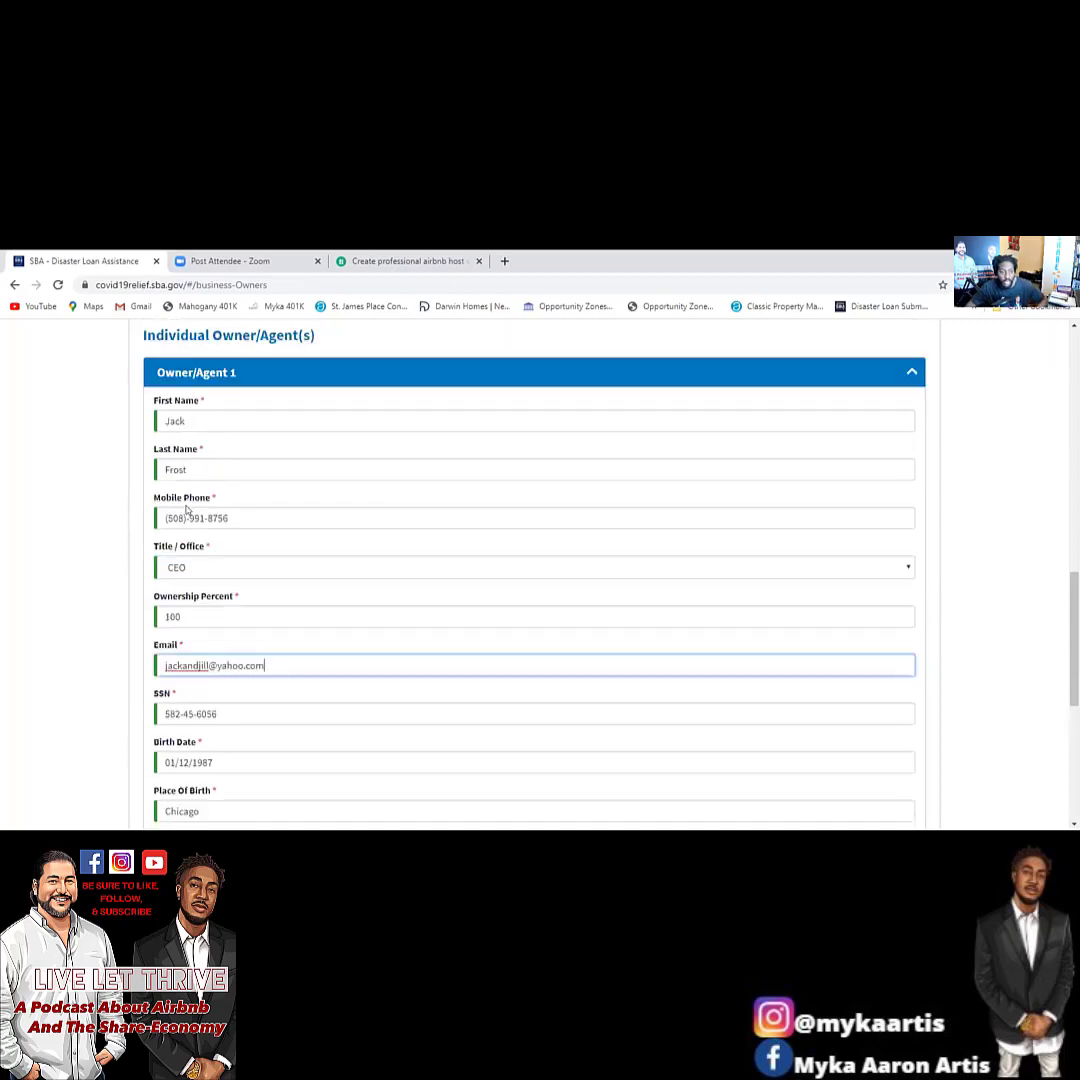
scroll(190, 511, up, 2)
scroll(374, 579, down, 7)
scroll(489, 546, up, 5)
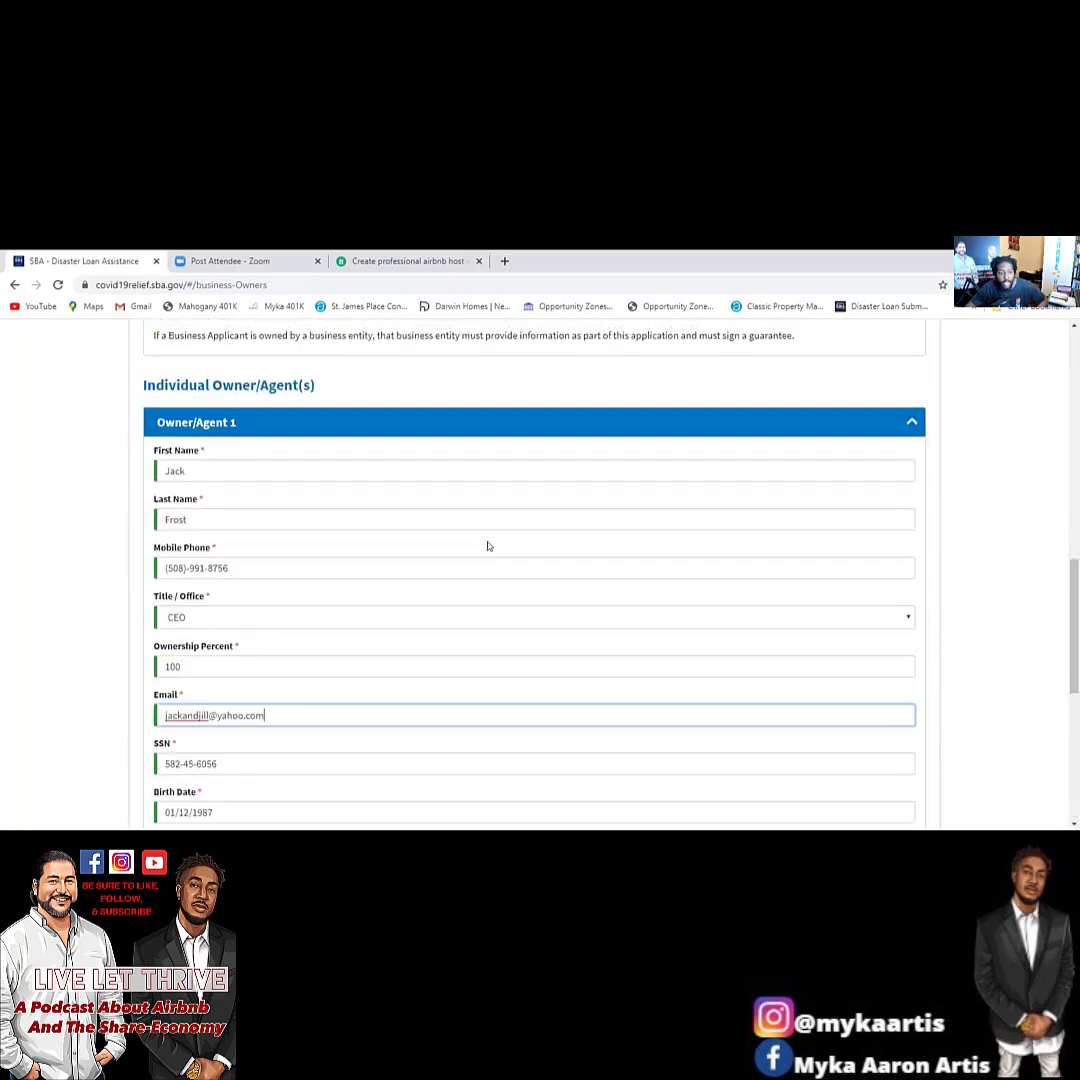
scroll(489, 546, up, 5)
click(316, 529)
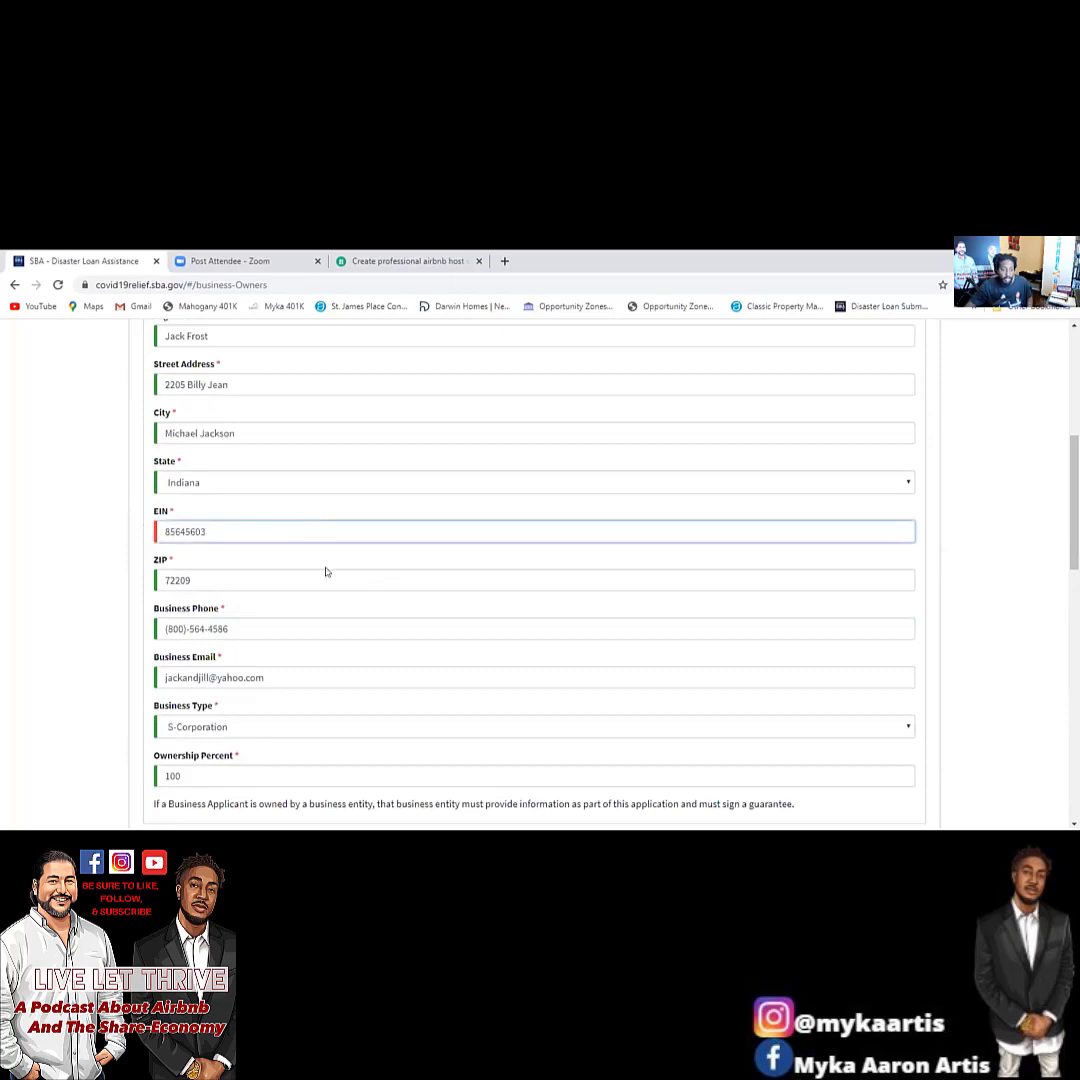
text(8)
click(945, 553)
Continue to the Additional Information step.
scroll(843, 563, up, 2)
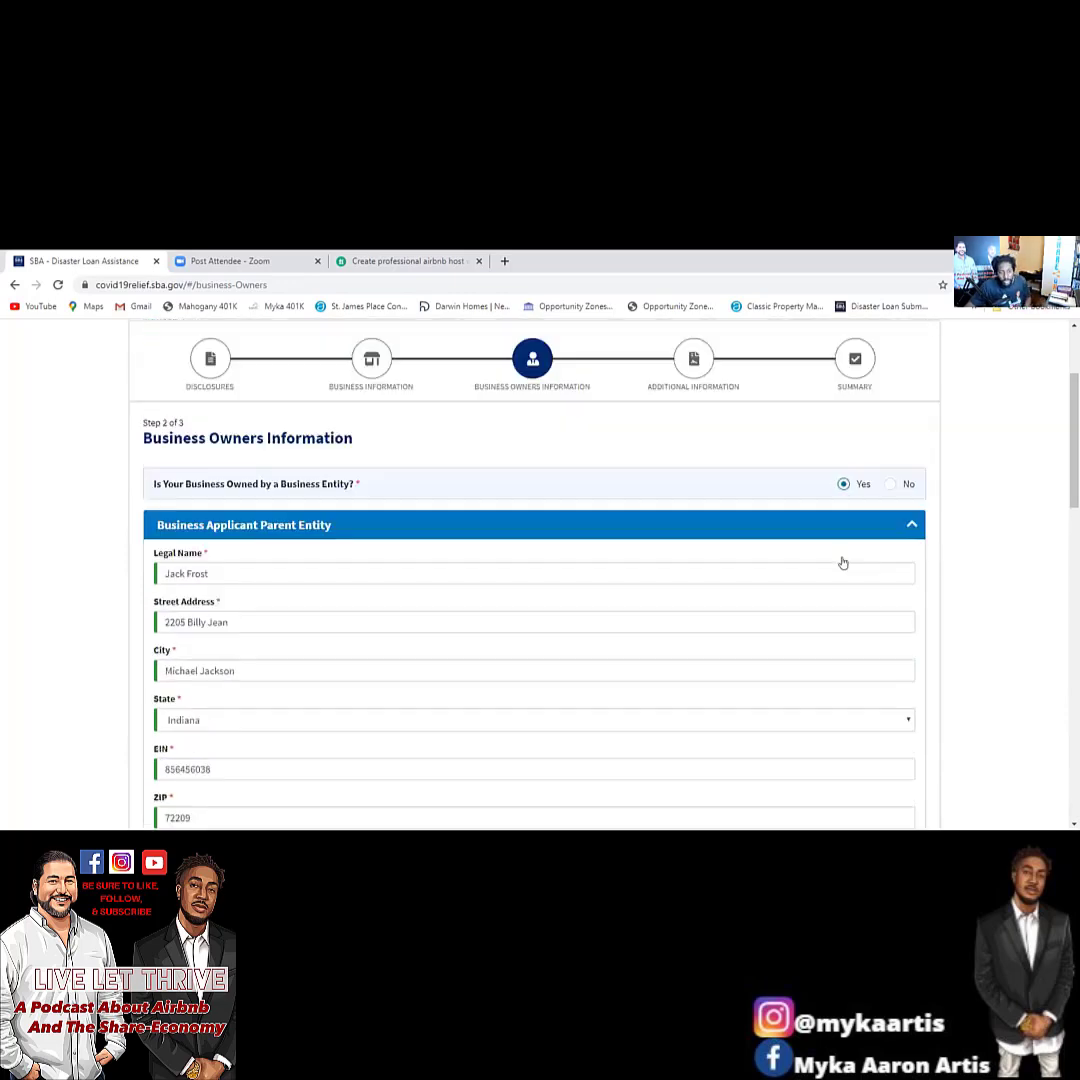
scroll(843, 563, up, 1)
scroll(658, 562, down, 10)
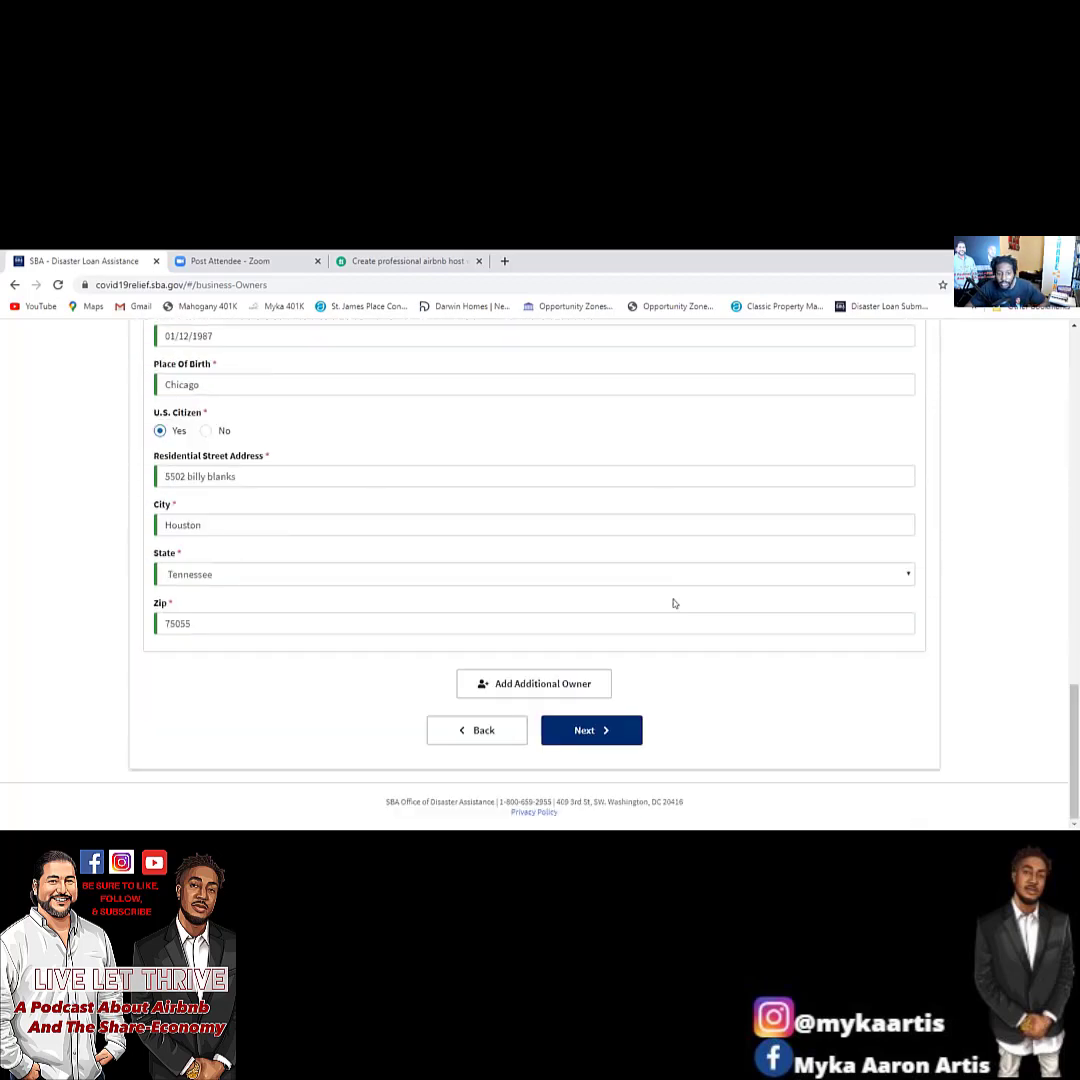
click(591, 732)
scroll(600, 585, down, 5)
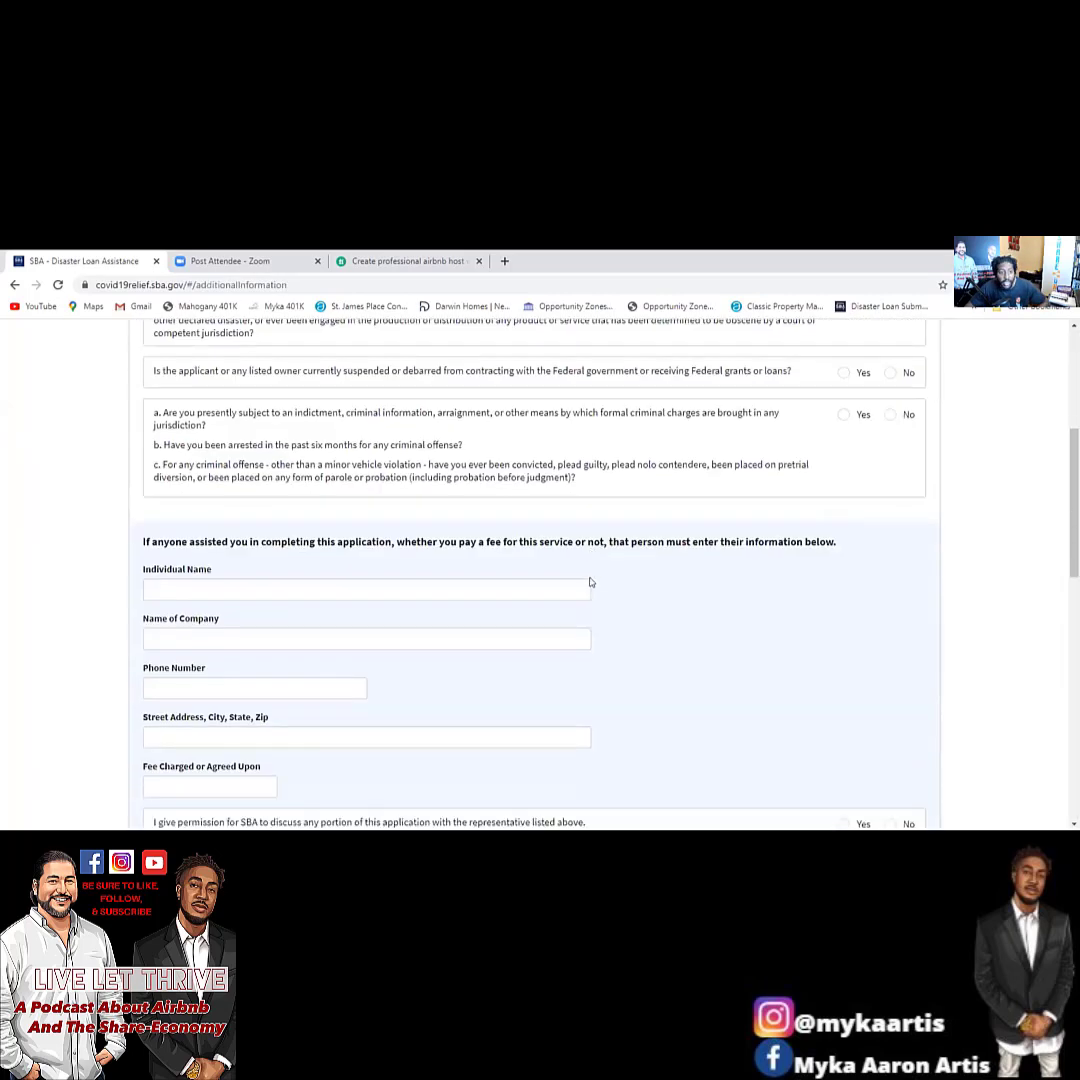
scroll(590, 582, up, 3)
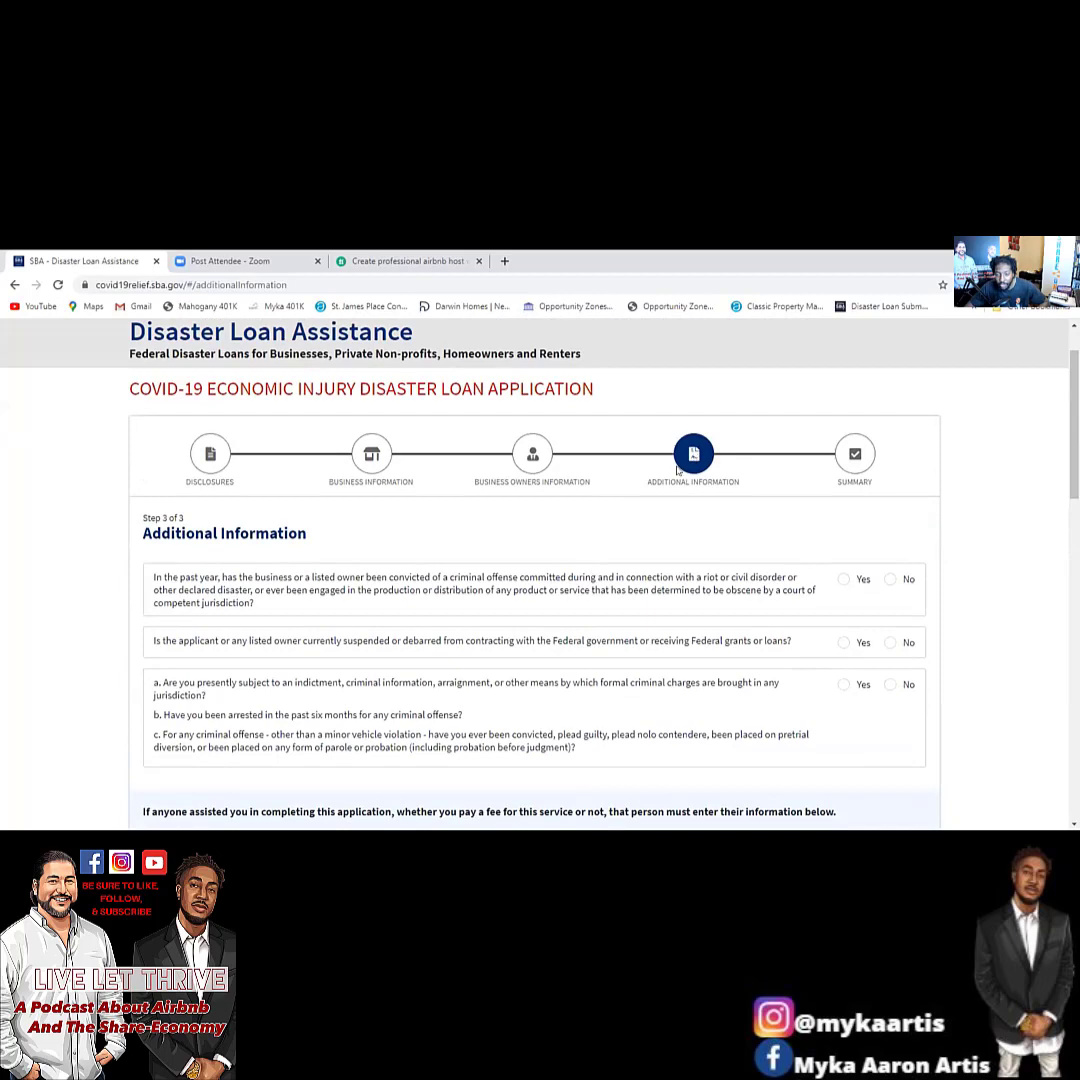
scroll(651, 557, down, 10)
scroll(651, 540, up, 2)
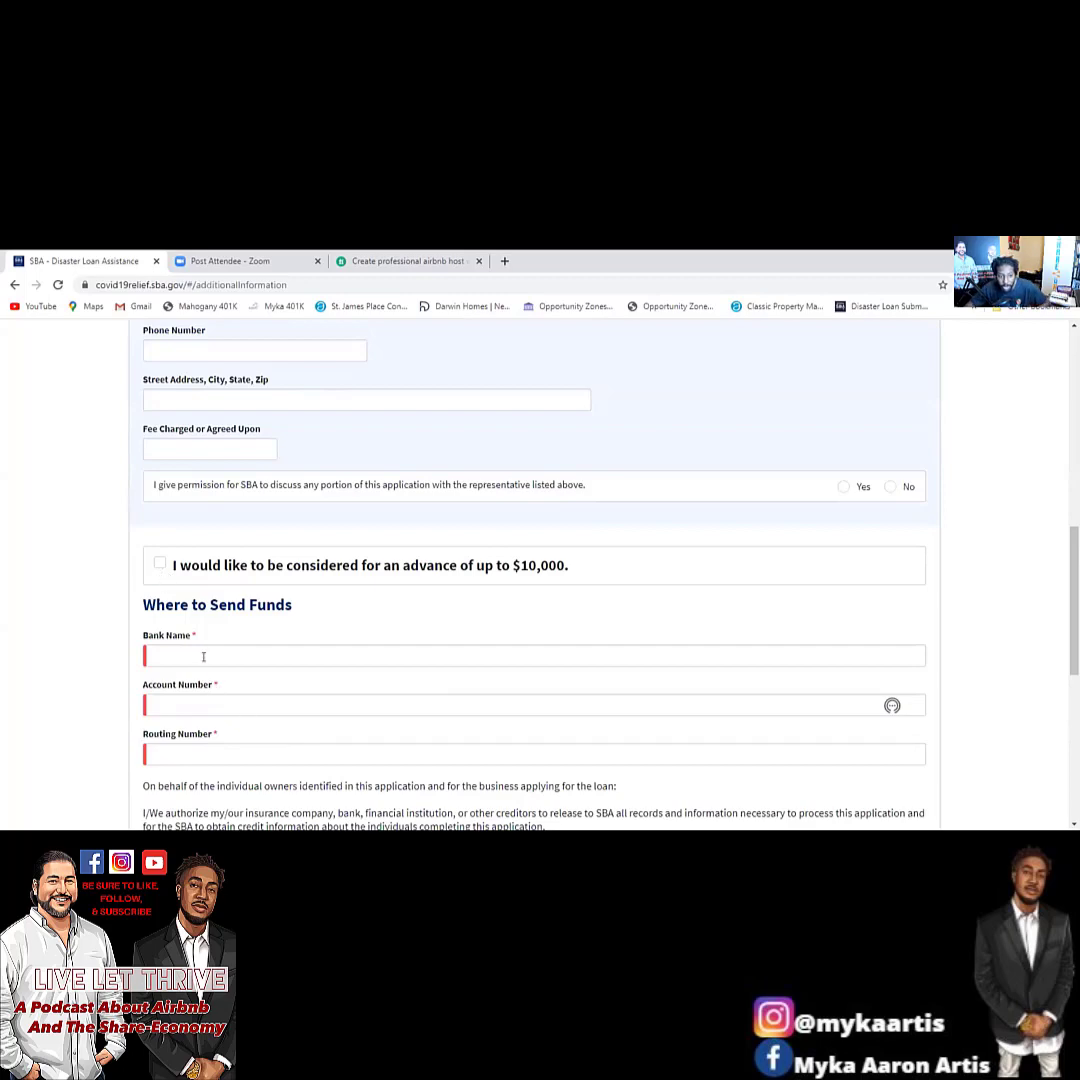
scroll(275, 760, down, 3)
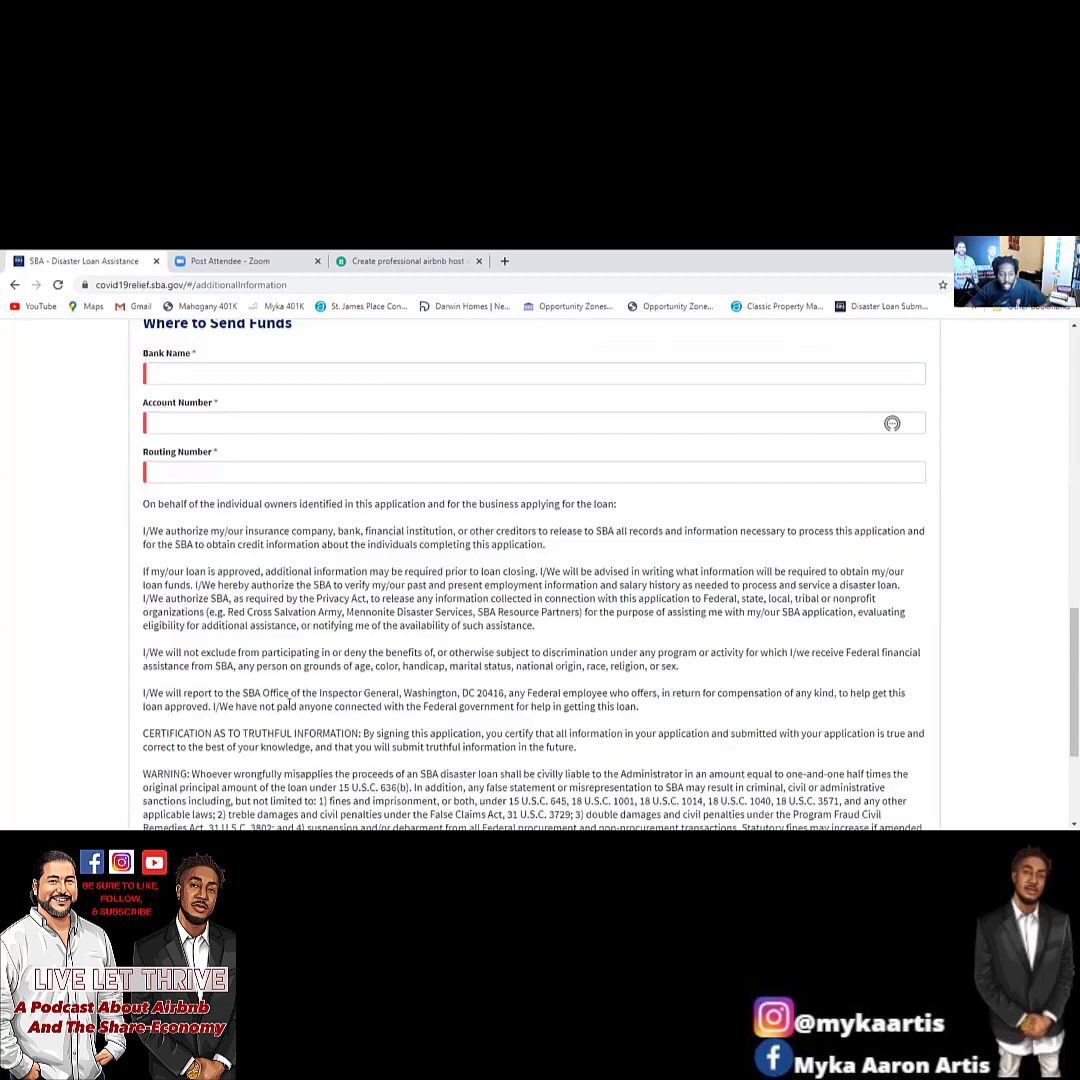
scroll(291, 705, down, 1)
scroll(300, 680, up, 15)
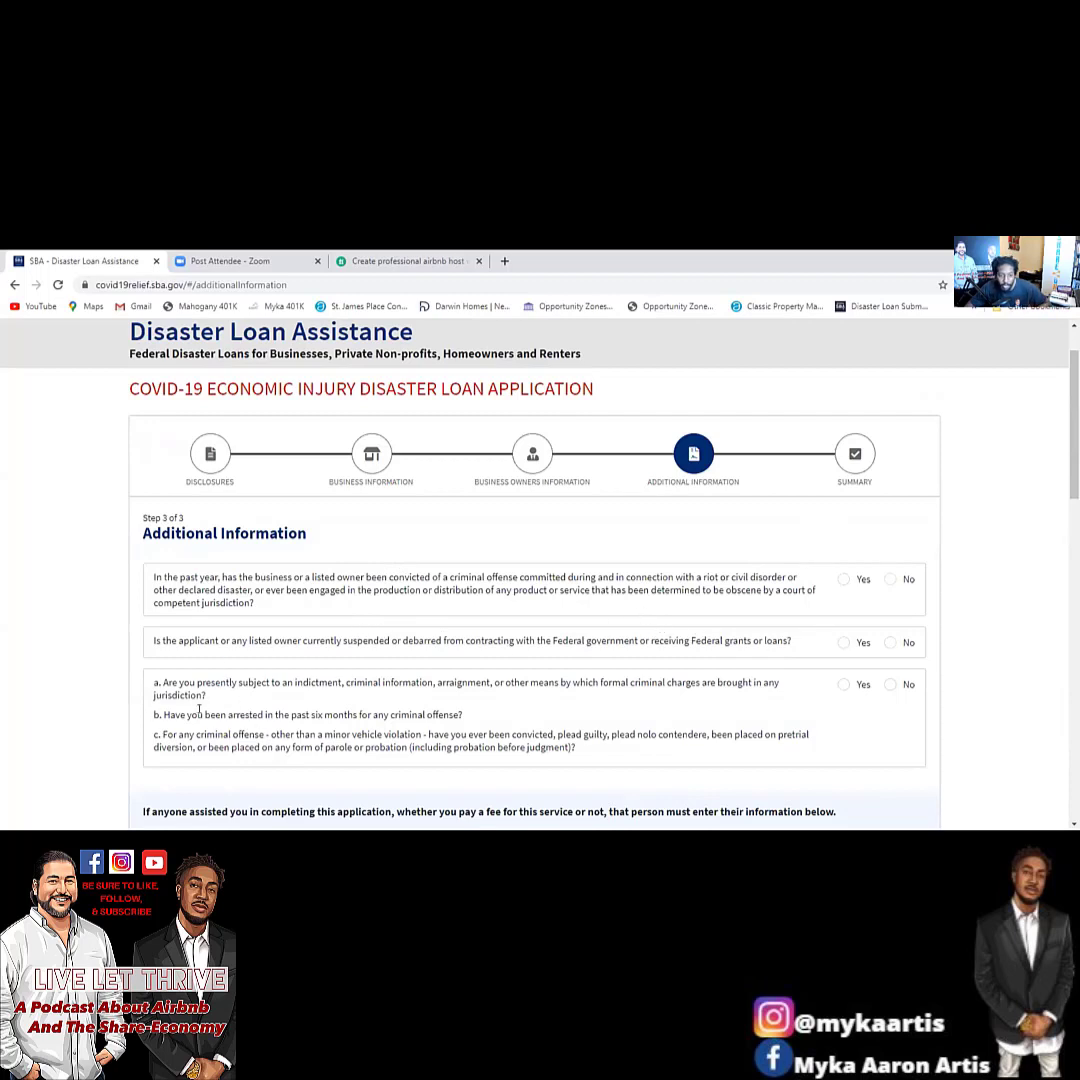
Answer No to the riot or obscenity conviction, debarment, and criminal charges questions.
click(890, 579)
click(890, 642)
click(890, 684)
scroll(886, 688, down, 3)
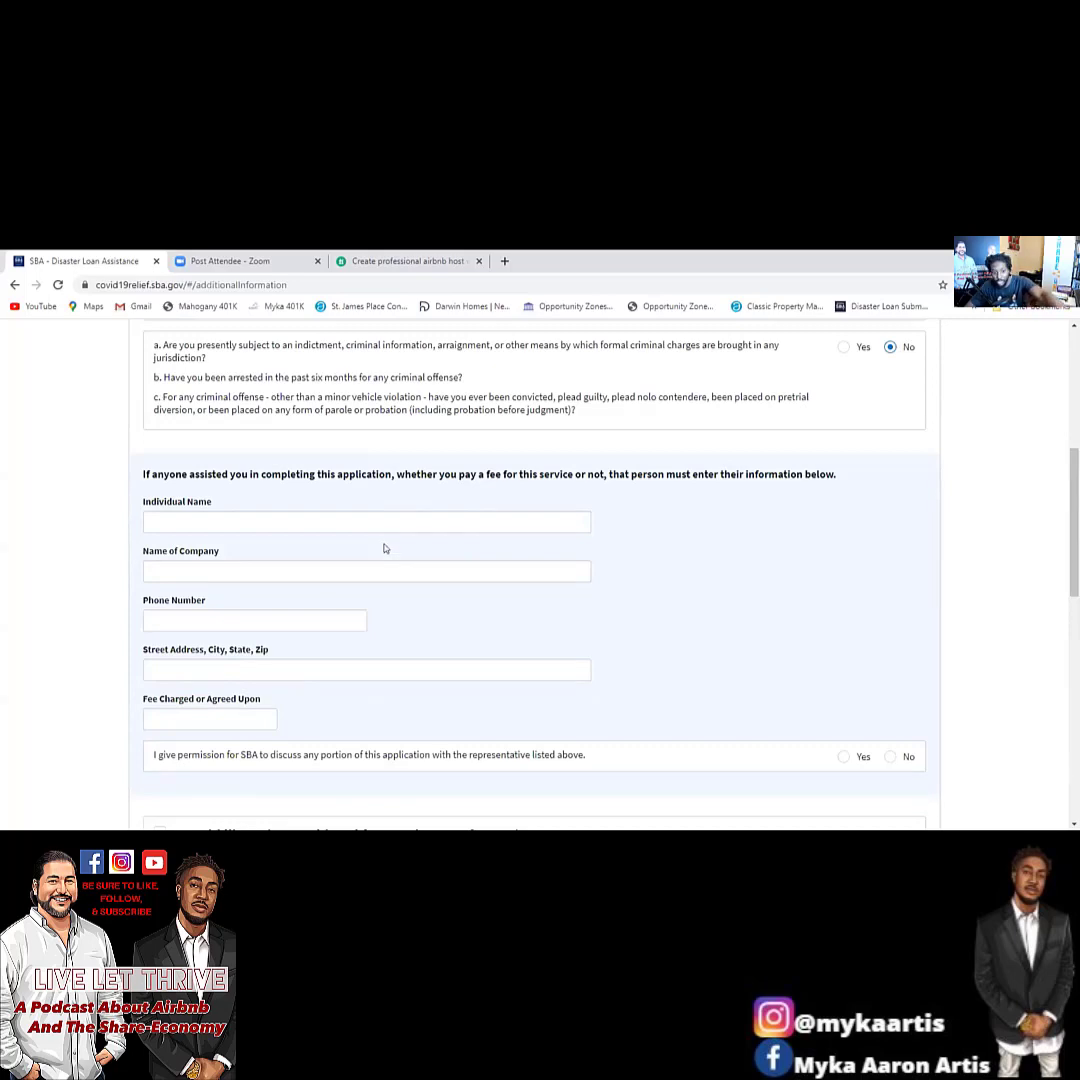
Tick the checkbox requesting consideration for the advance of up to $10,000.
scroll(390, 530, down, 3)
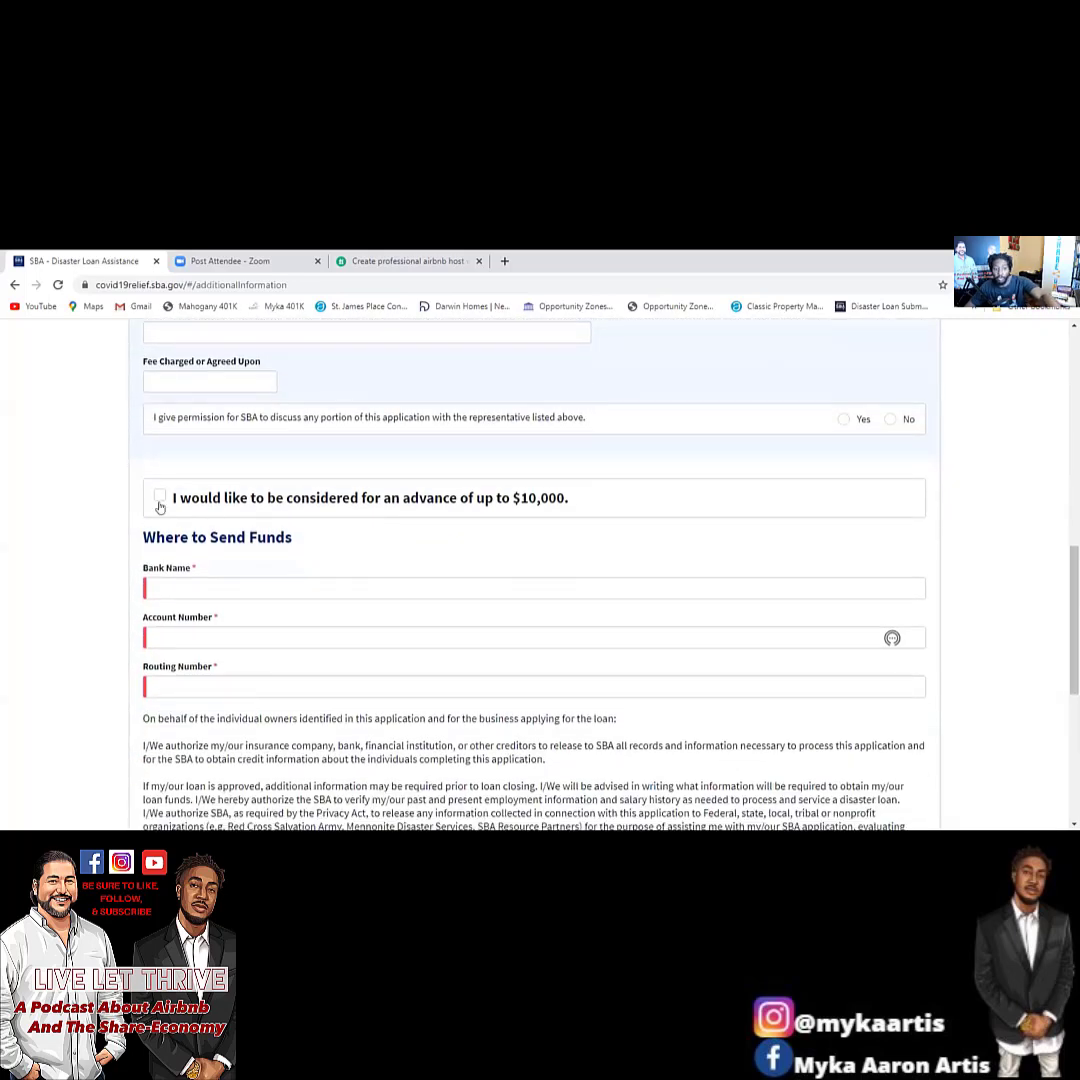
click(160, 500)
scroll(456, 538, down, 3)
scroll(484, 519, up, 1)
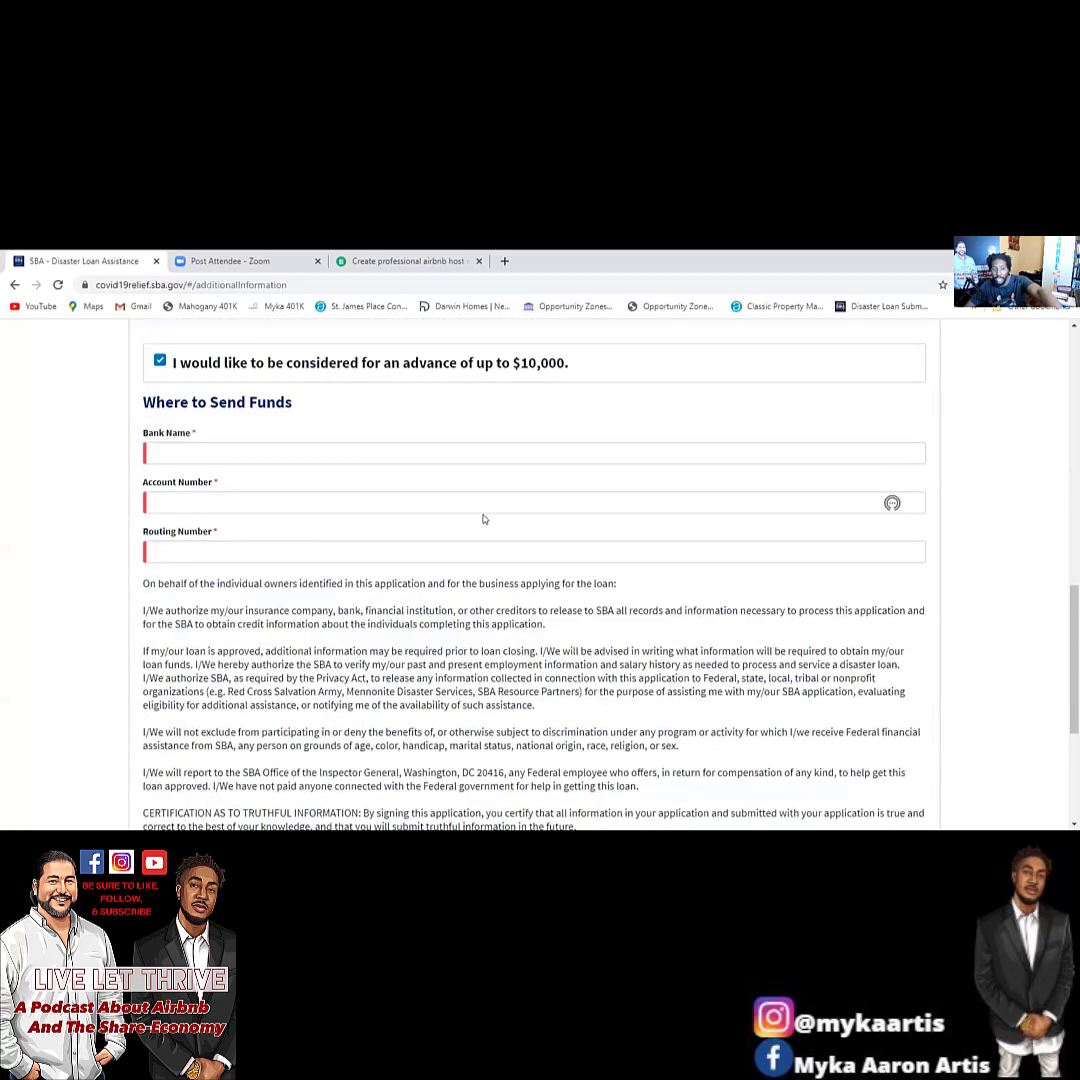
scroll(481, 572, down, 3)
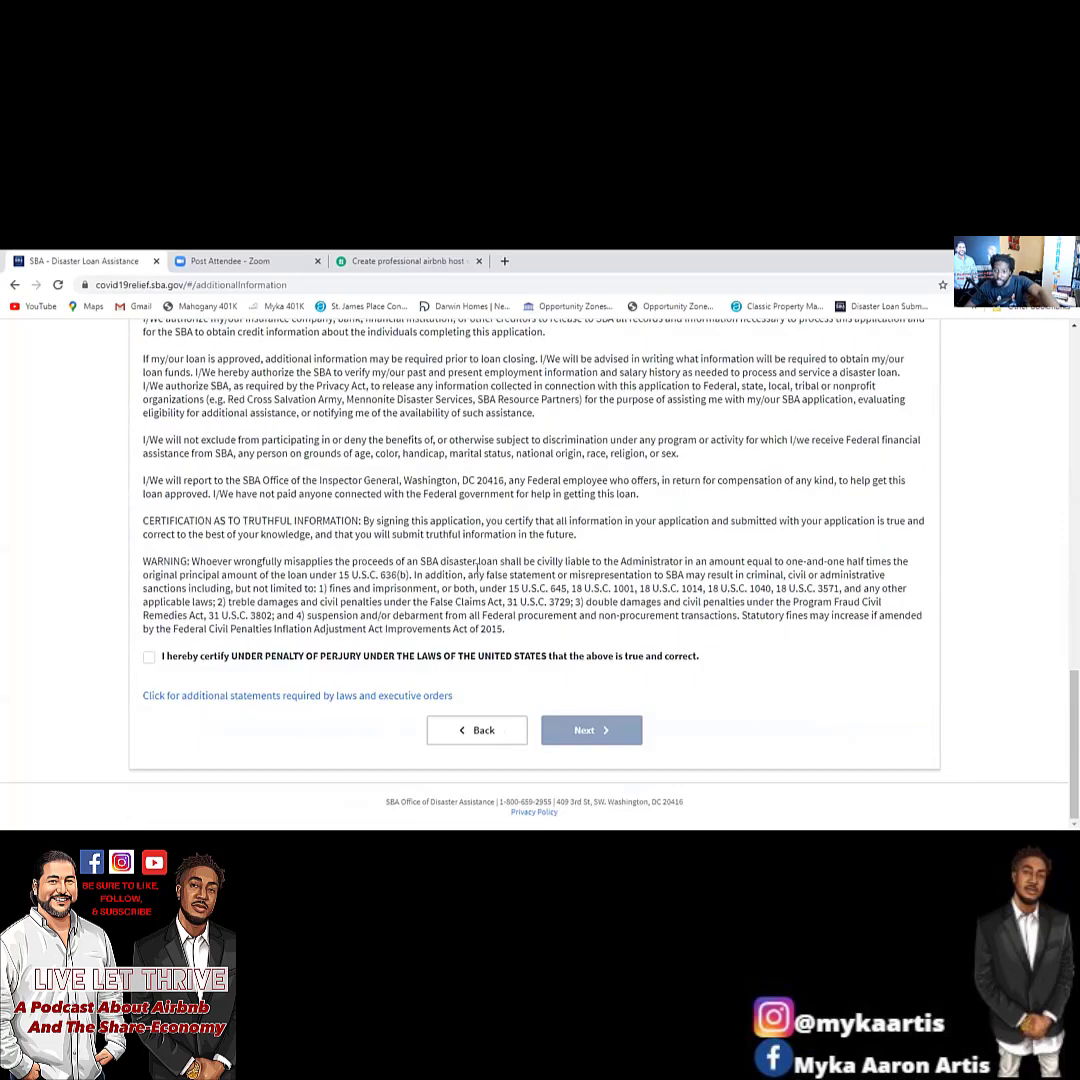
scroll(471, 573, up, 7)
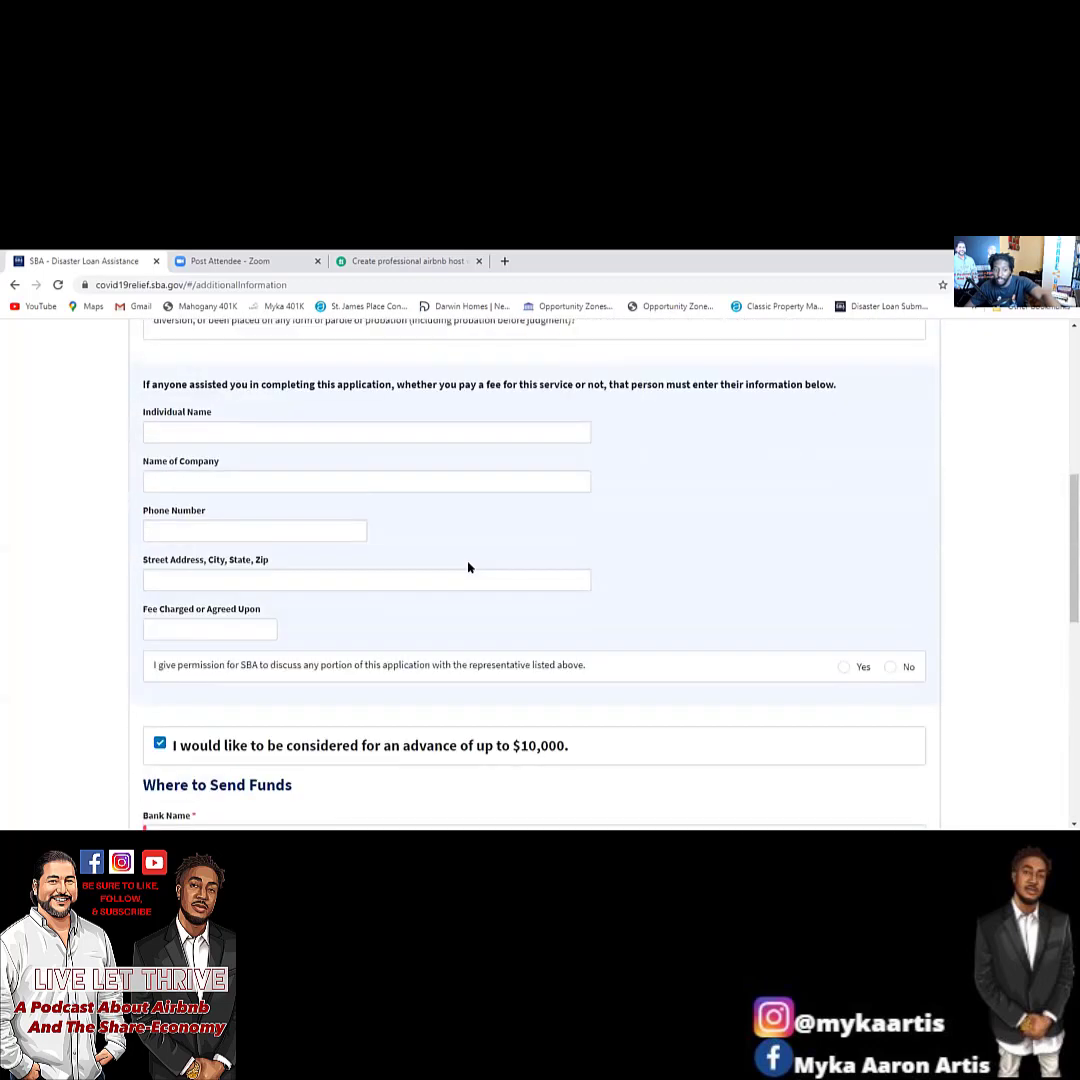
scroll(473, 565, down, 3)
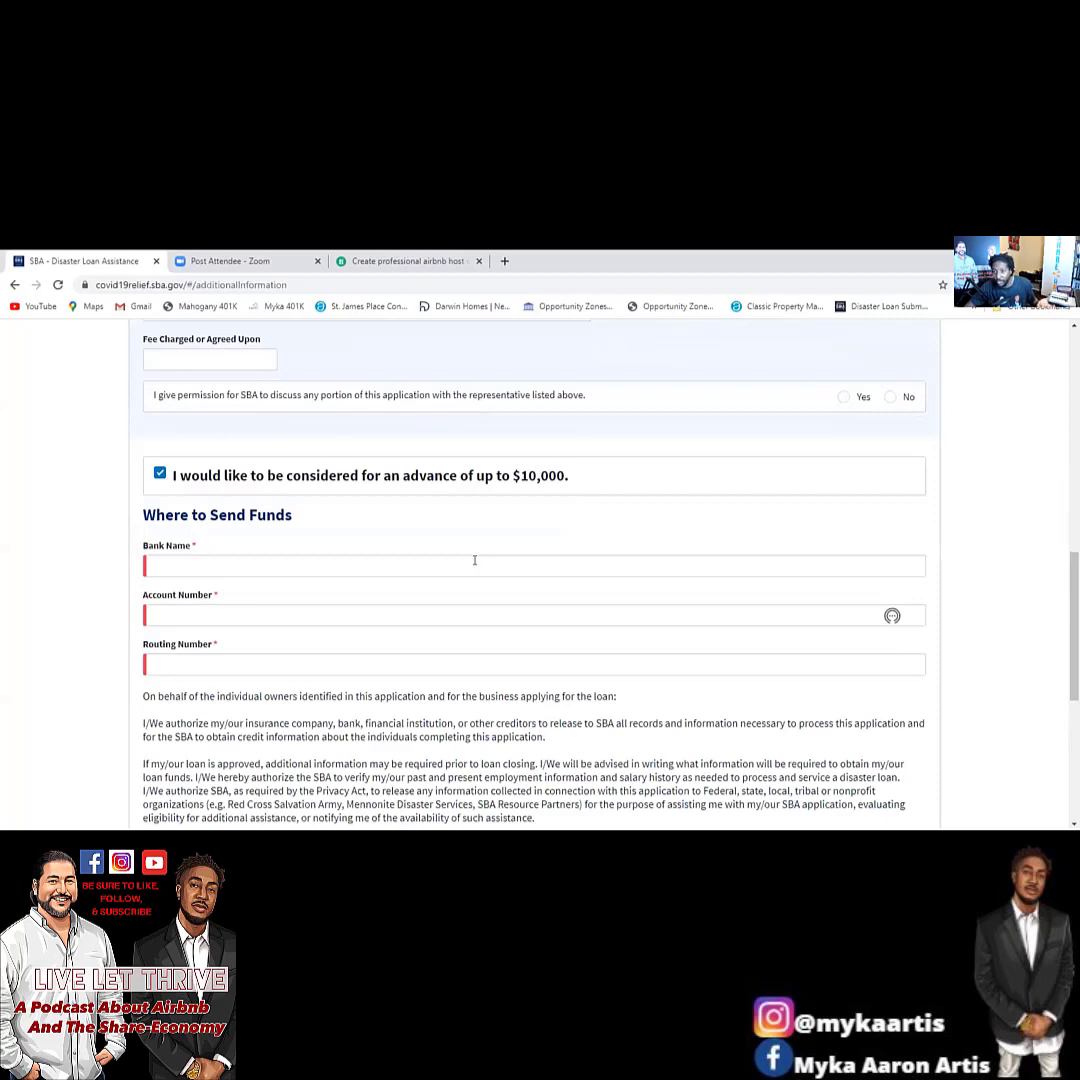
scroll(482, 572, up, 3)
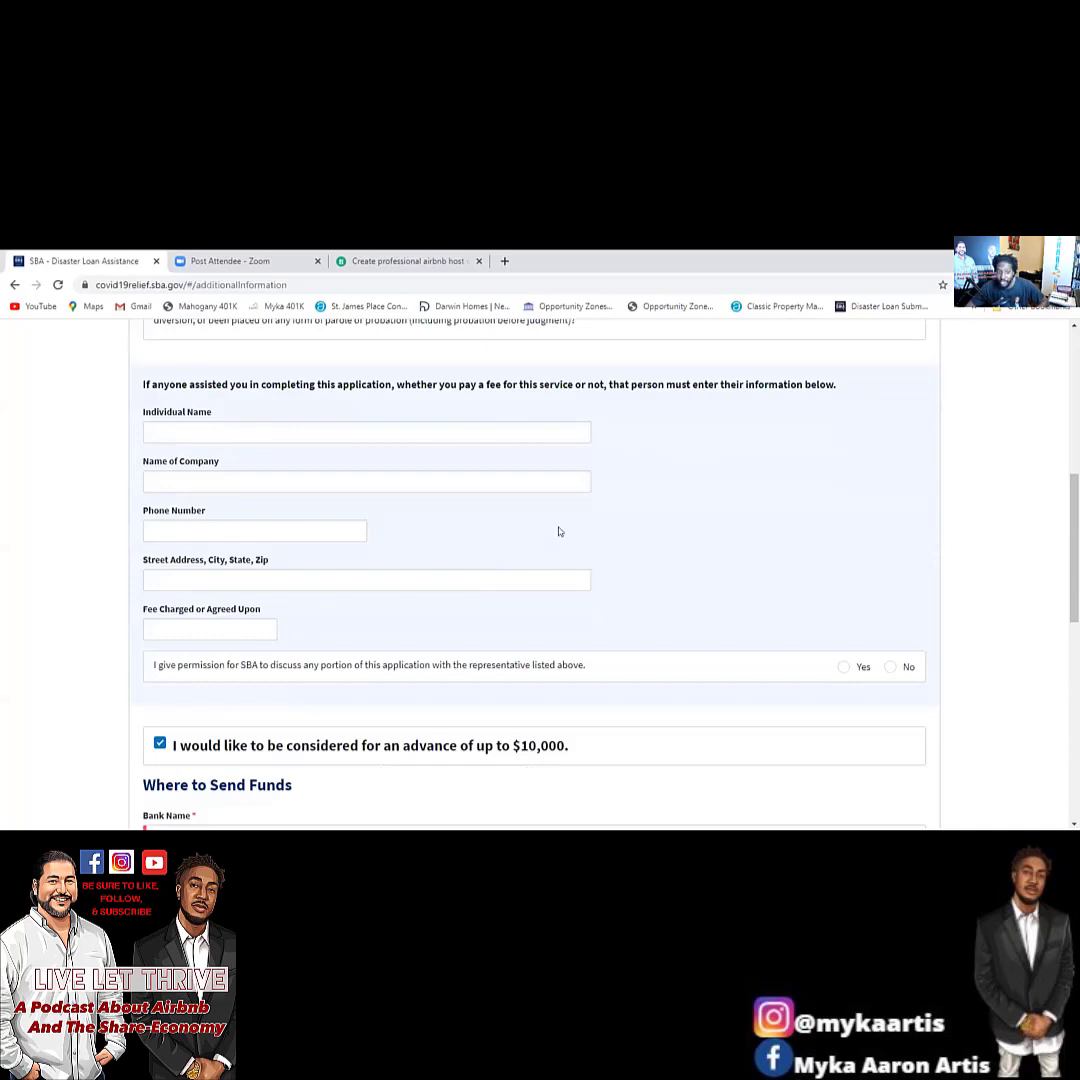
scroll(557, 530, up, 5)
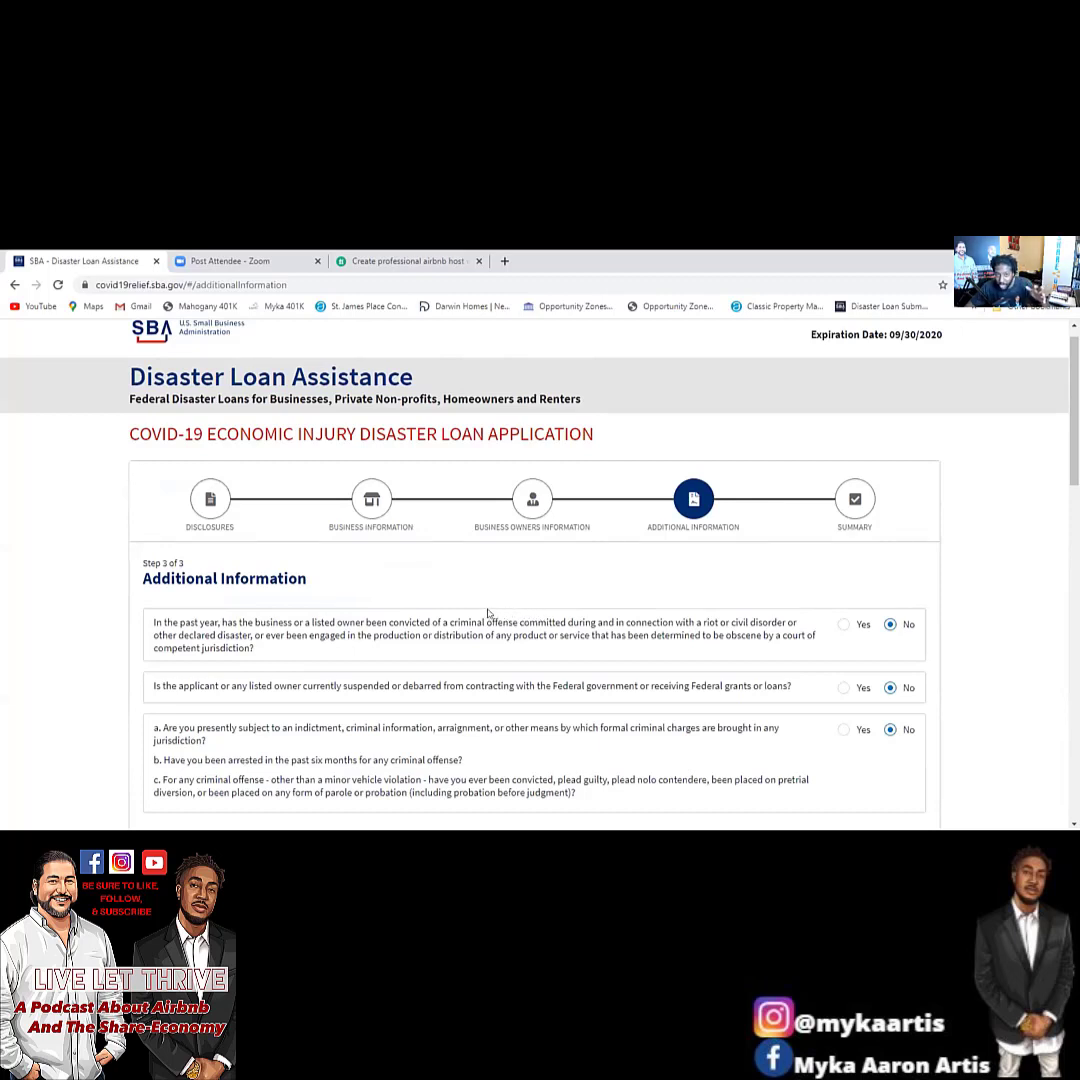
scroll(490, 605, down, 15)
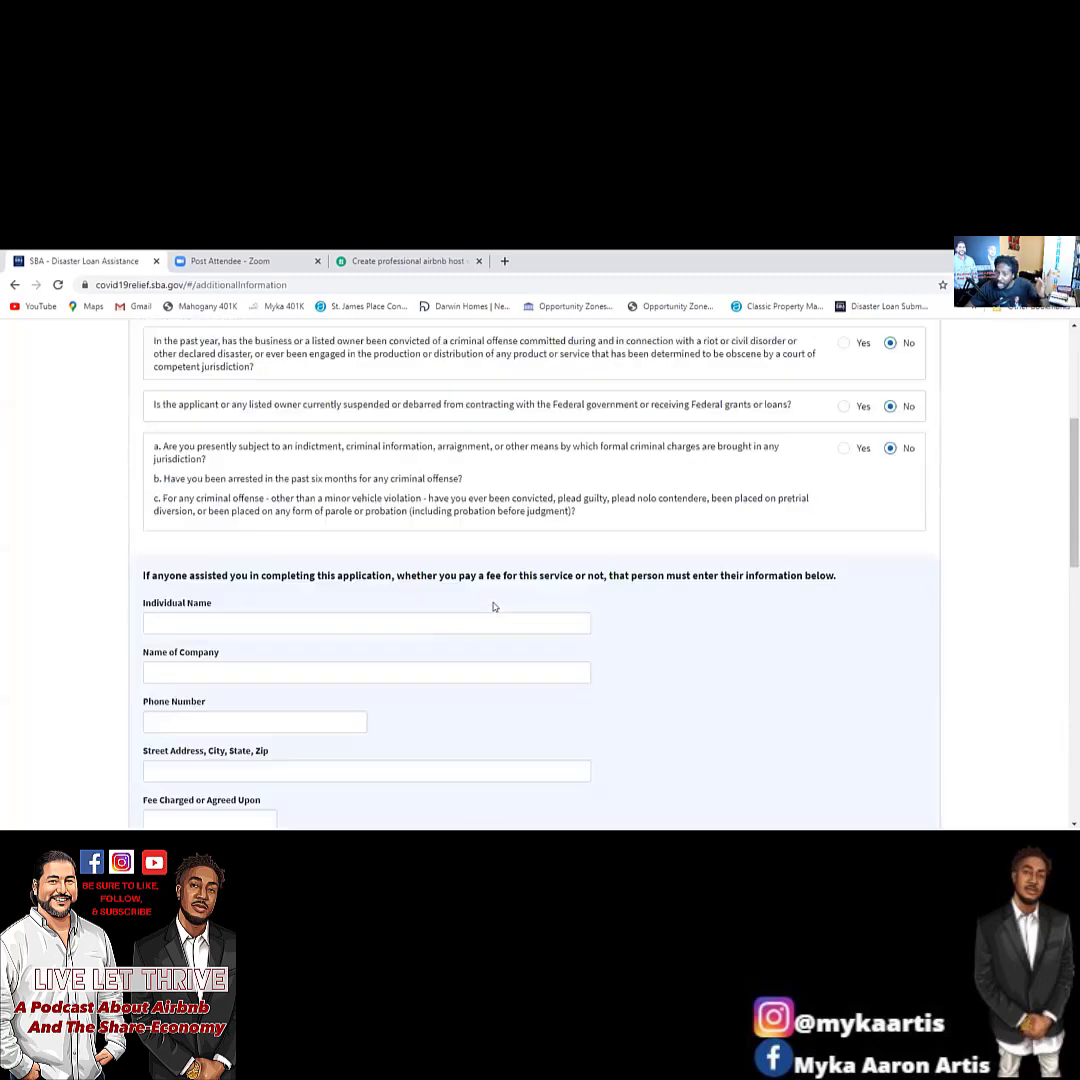